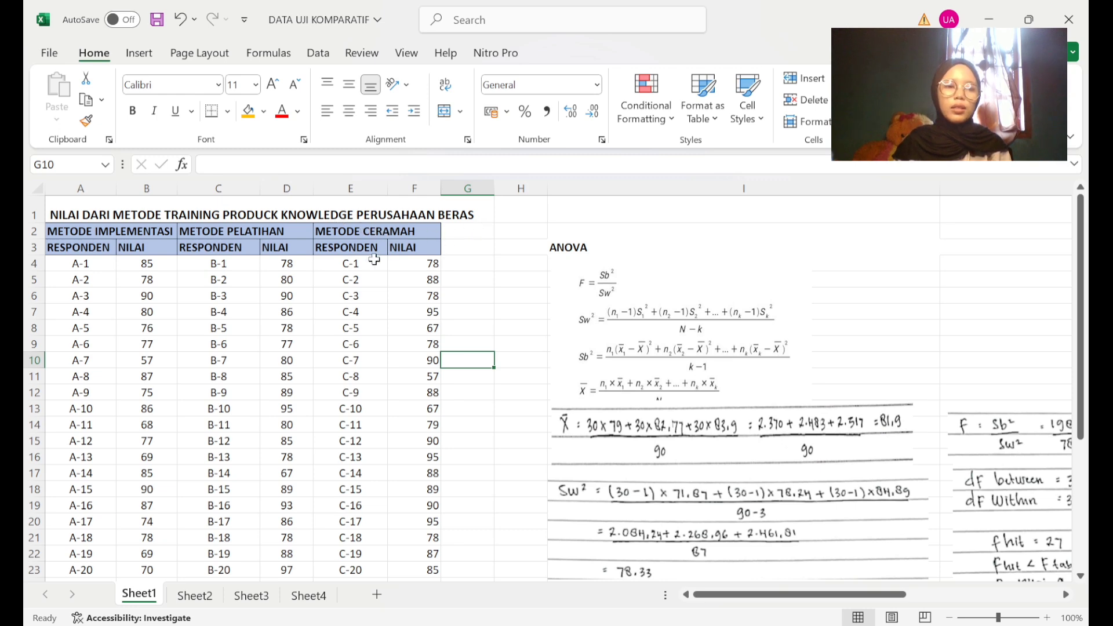
scroll(210, 325, "down", 5)
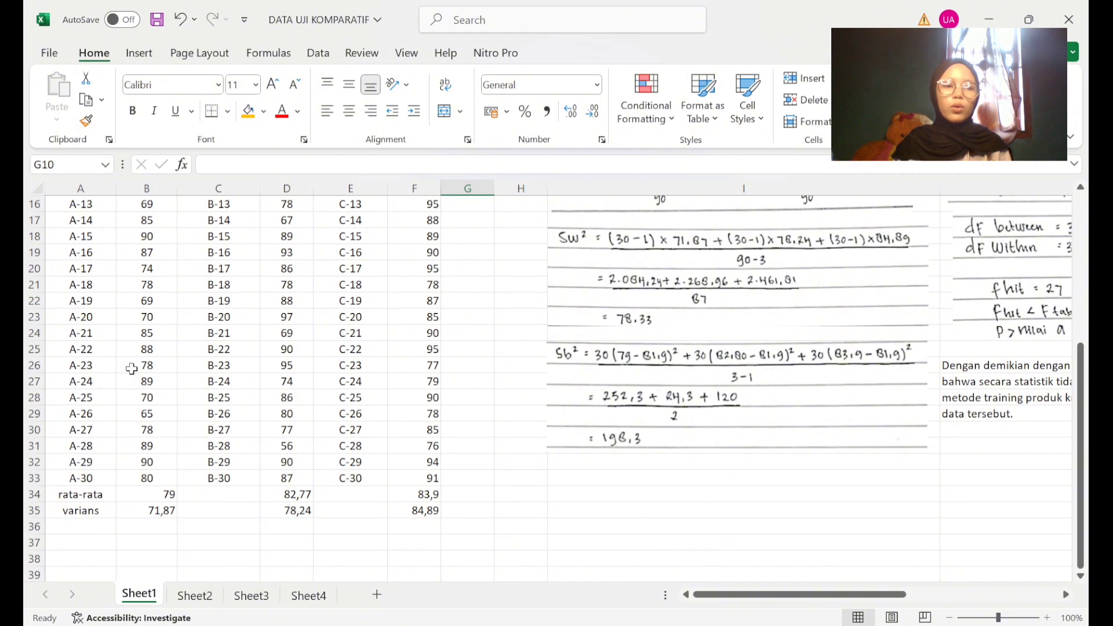
scroll(259, 344, "up", 5)
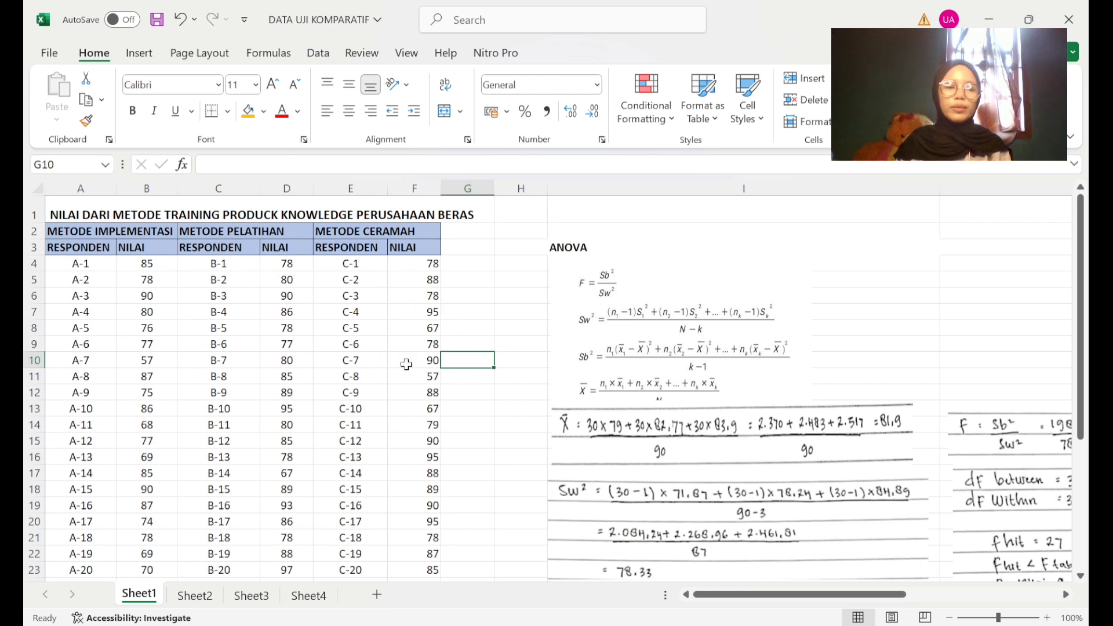
On Sheet4, copy the METODE IMPLEMENTASI method codes in D4:D33 to an empty column starting at L4.
left_click(309, 596)
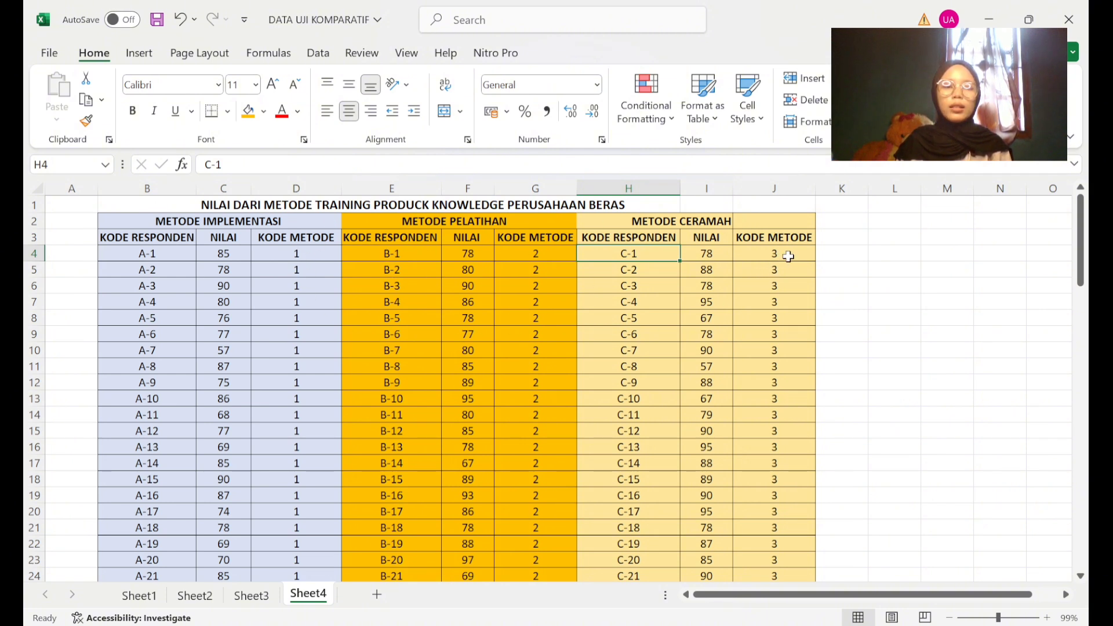
left_click(878, 254)
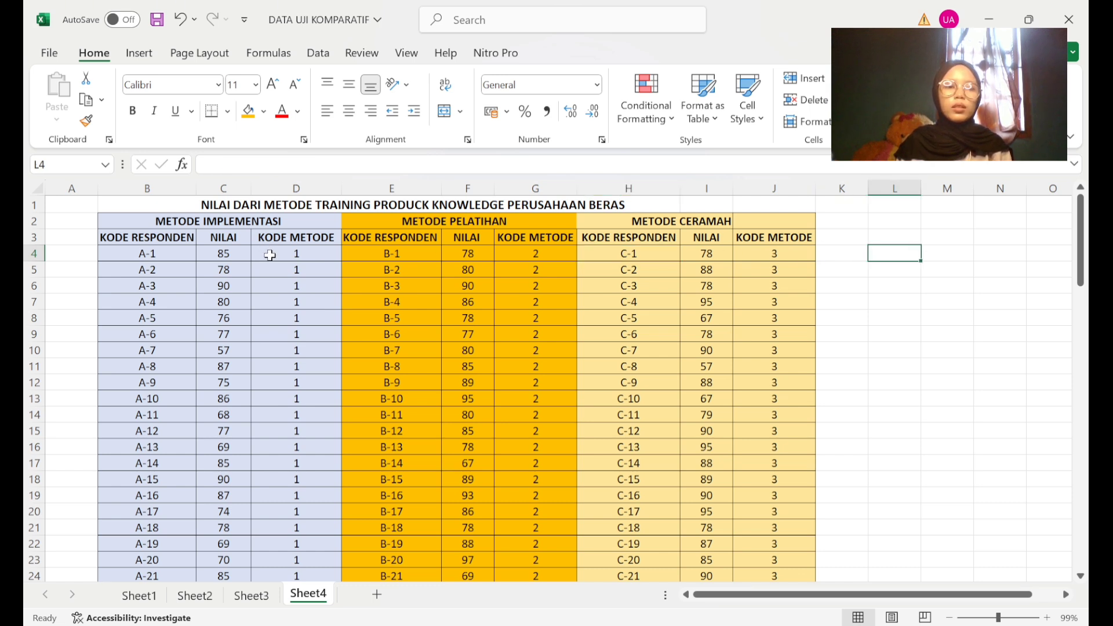
left_click_drag(272, 256, 303, 521)
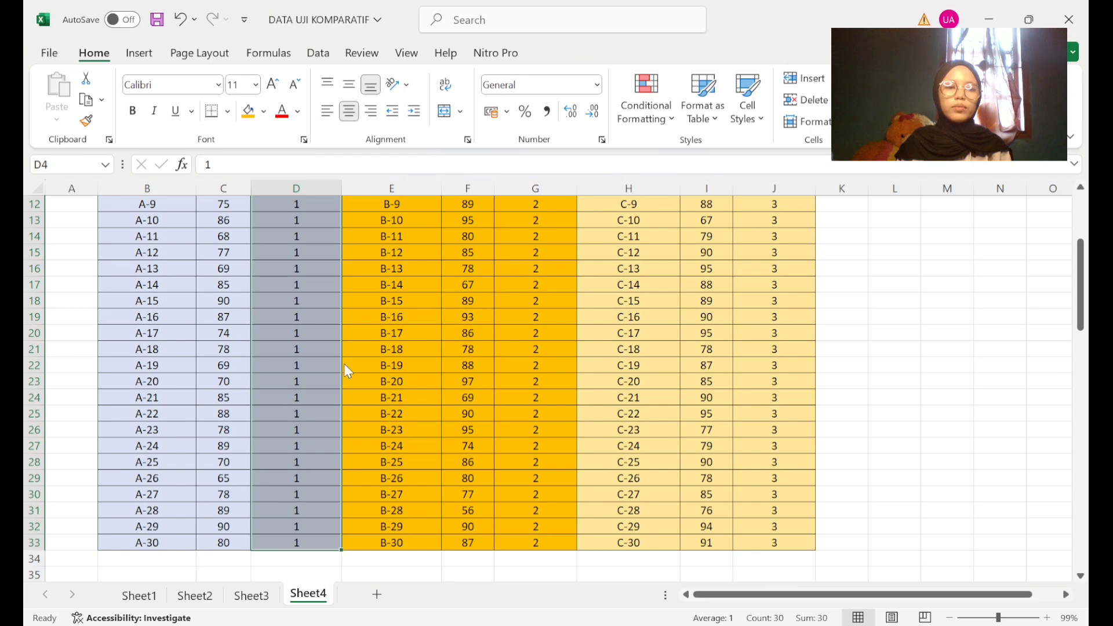
key("ctrl+c")
scroll(985, 226, "up", 4)
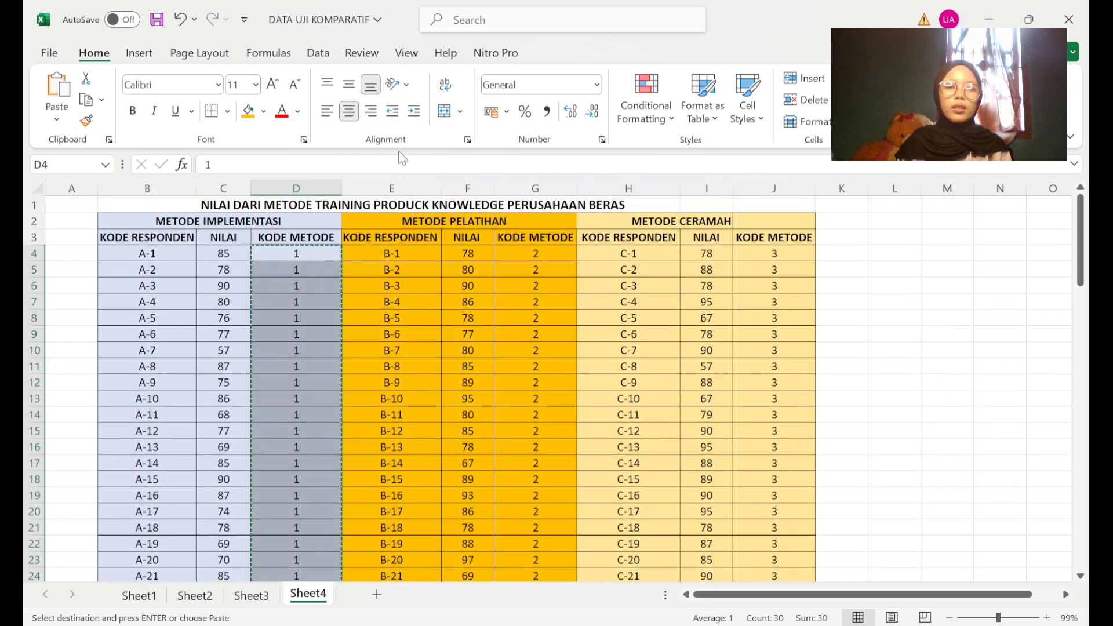
left_click(887, 252)
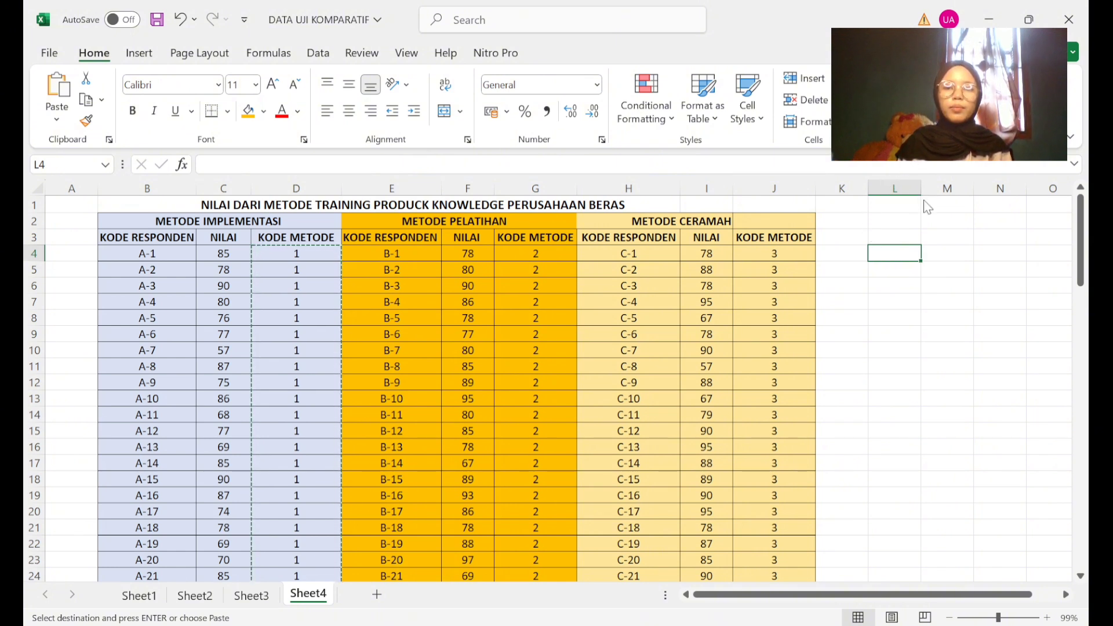
key("ctrl+v")
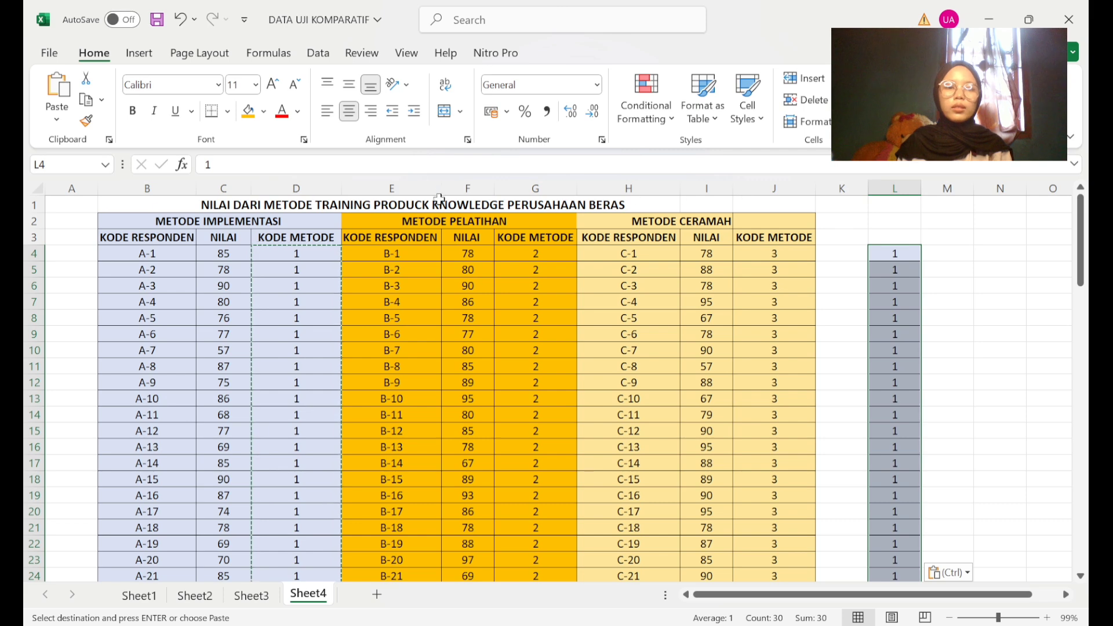
Copy the METODE IMPLEMENTASI scores in C4:C33 beside the copied codes, starting at M4.
left_click_drag(220, 254, 241, 546)
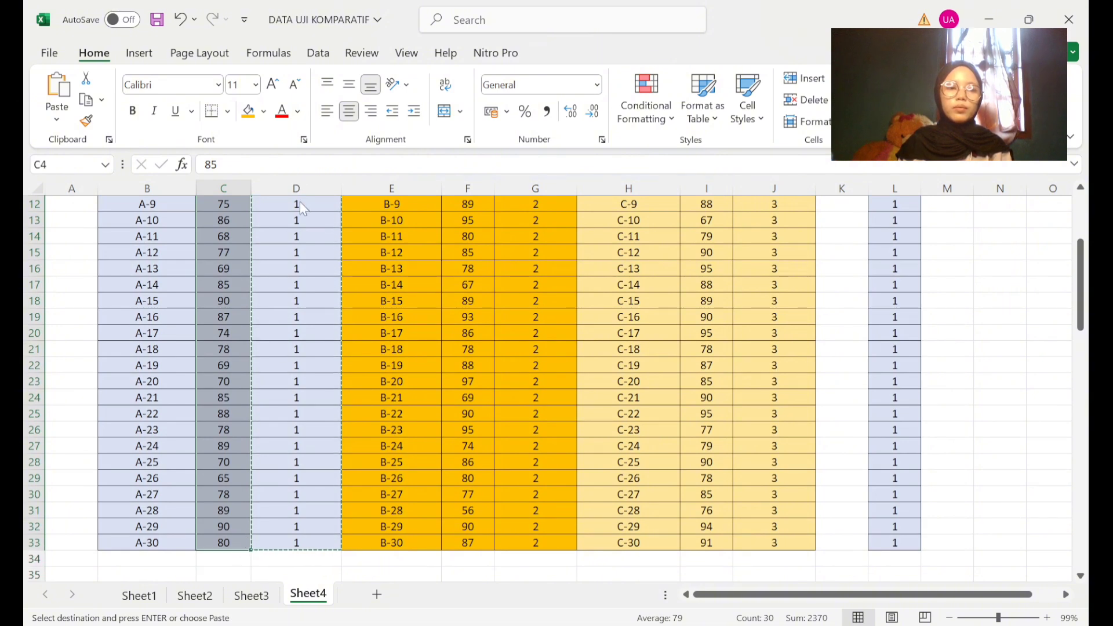
scroll(524, 119, "up", 4)
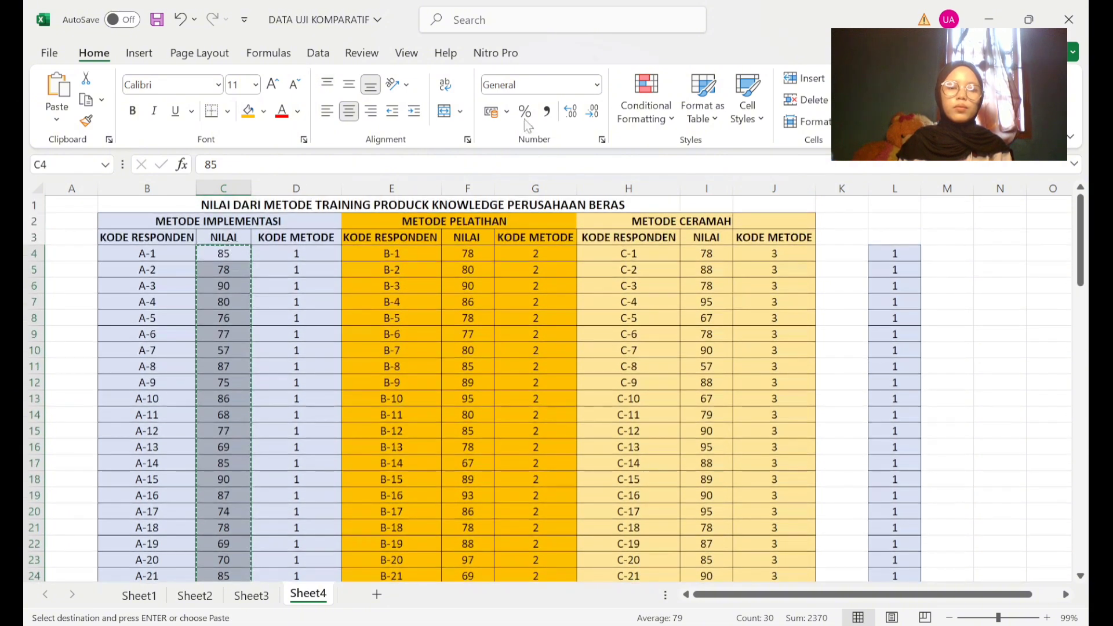
left_click(962, 255)
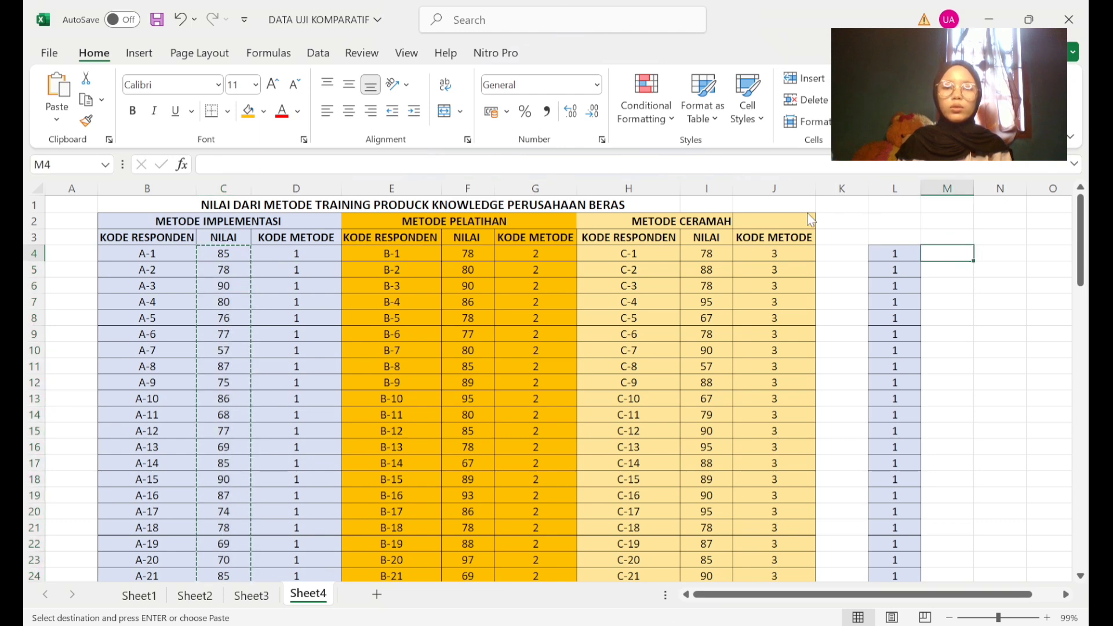
key("ctrl+v")
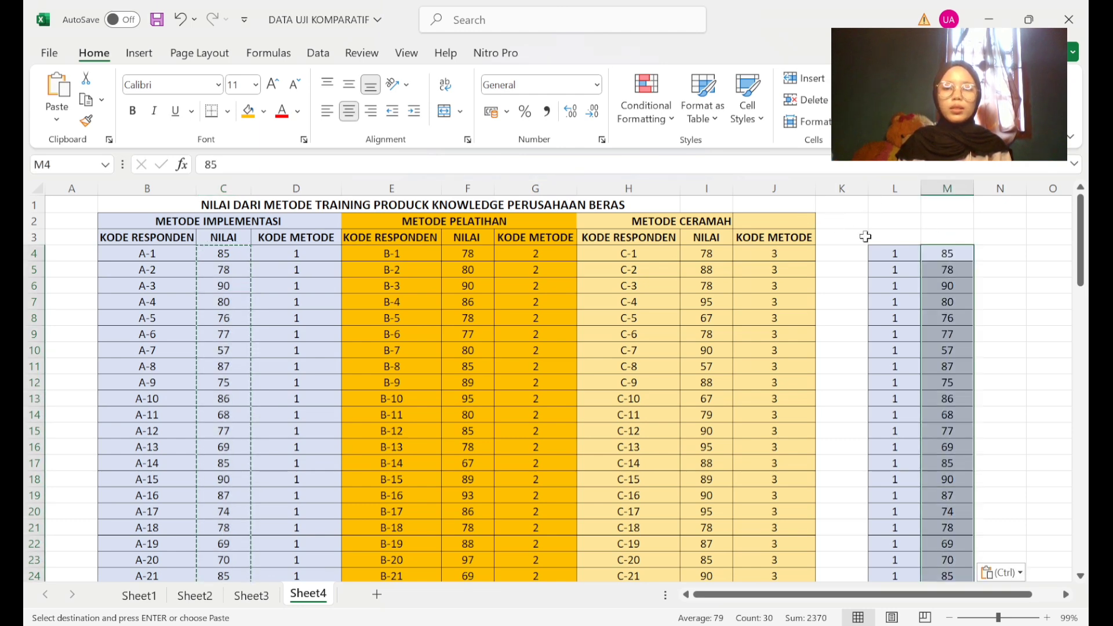
scroll(928, 236, "down", 4)
scroll(928, 278, "up", 4)
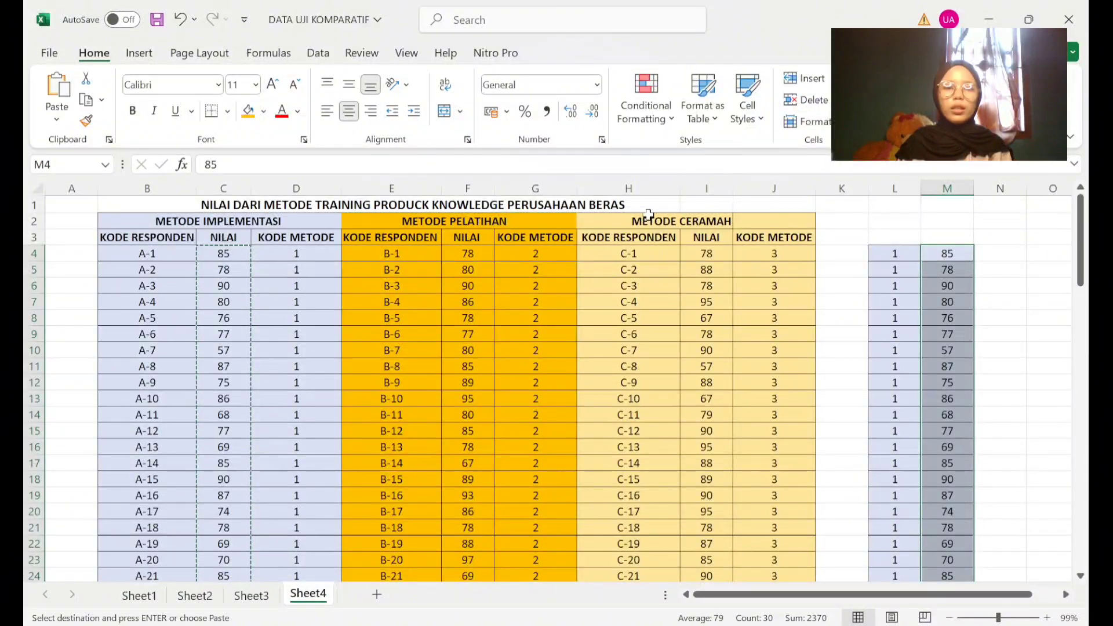
Copy the METODE PELATIHAN method codes in G4:G33 below the existing codes in column L, starting at L34.
left_click_drag(537, 254, 545, 541)
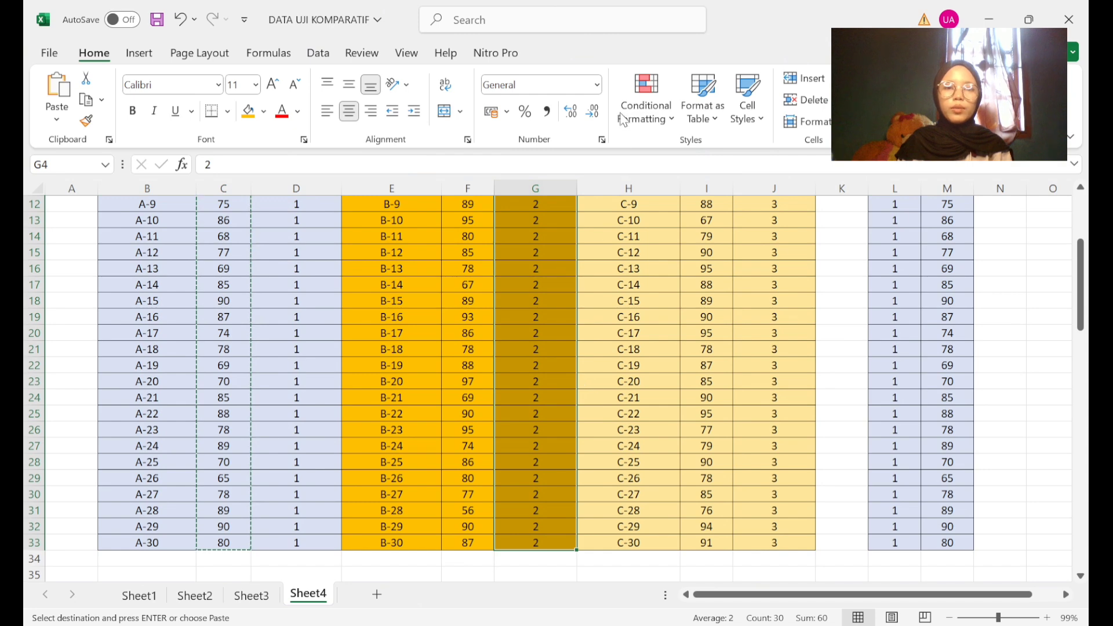
key("ctrl+c")
scroll(809, 220, "up", 4)
scroll(814, 241, "down", 7)
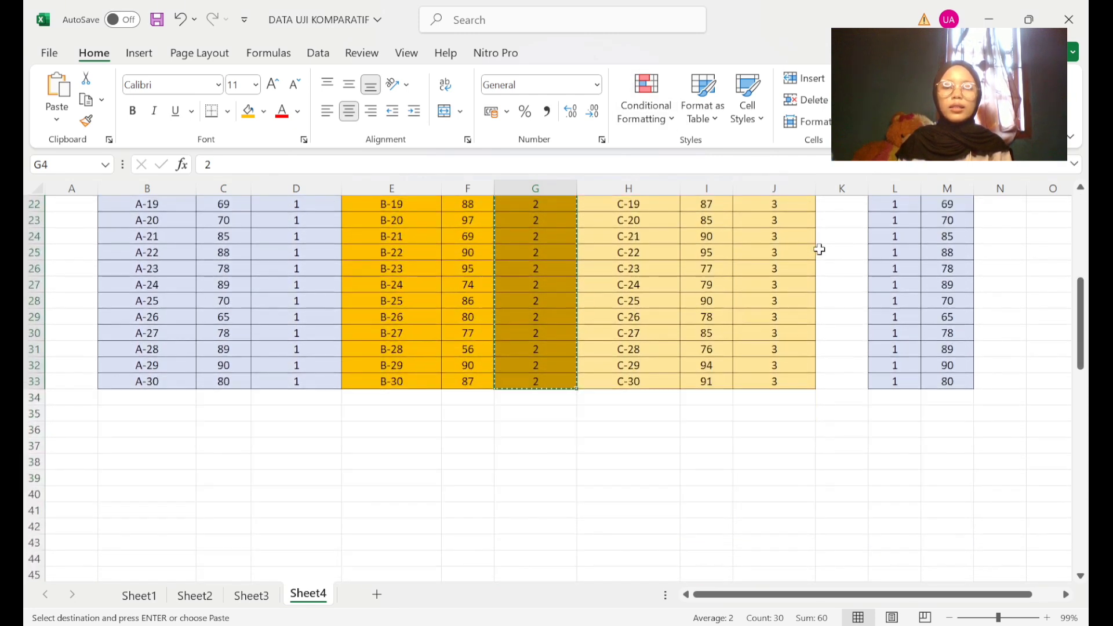
left_click(915, 400)
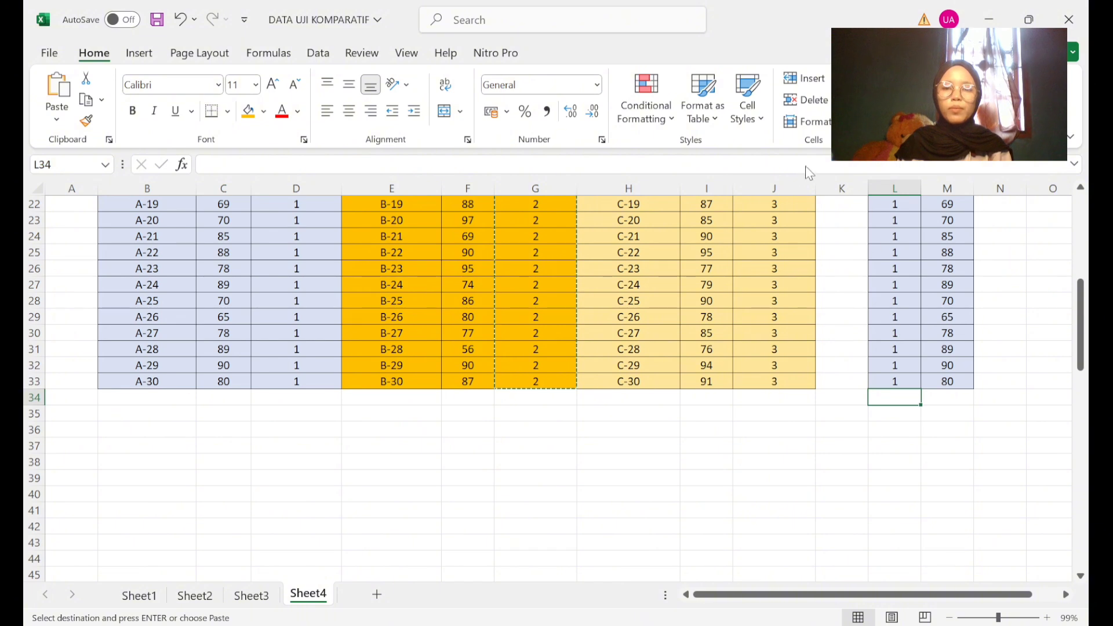
key("ctrl+v")
Copy the METODE PELATIHAN scores in F4:F33 below the existing scores in column M, starting at M34.
scroll(765, 207, "up", 4)
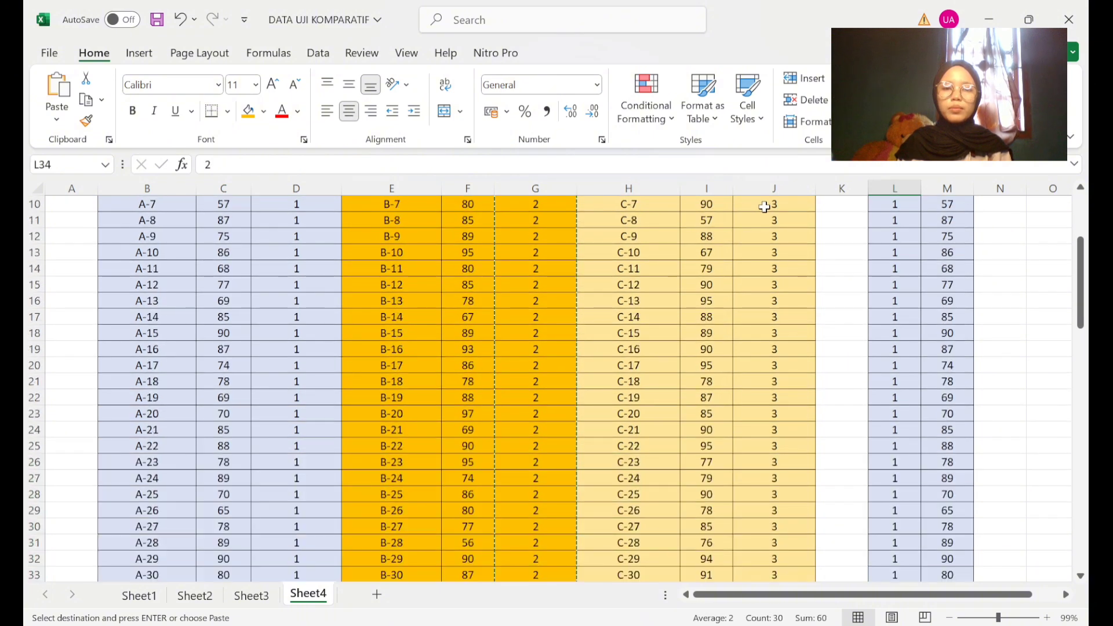
scroll(764, 205, "up", 3)
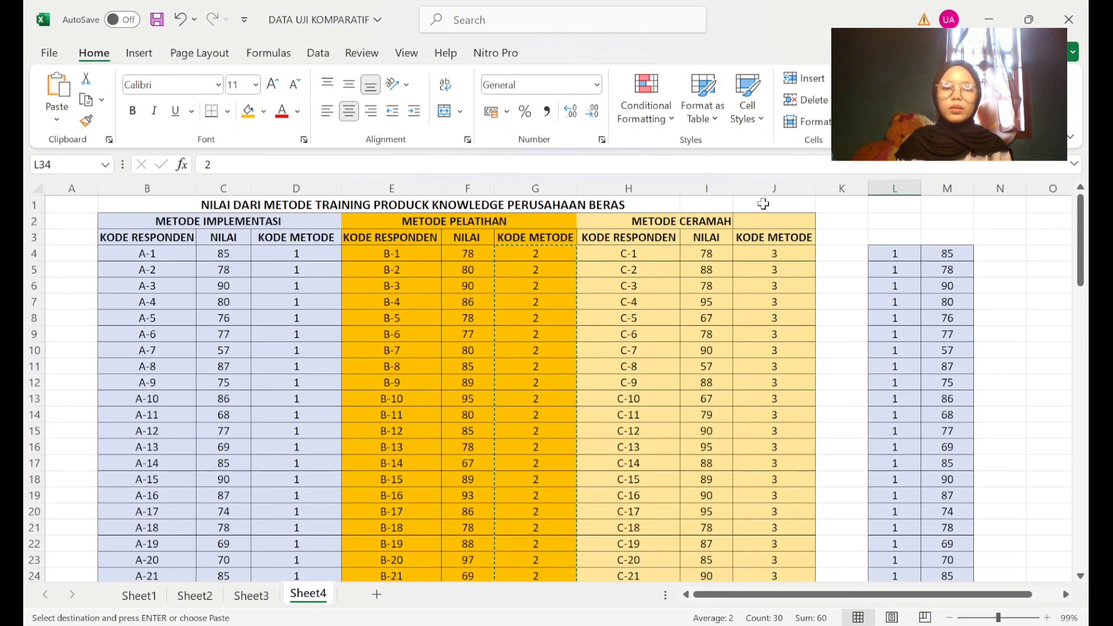
left_click(472, 255)
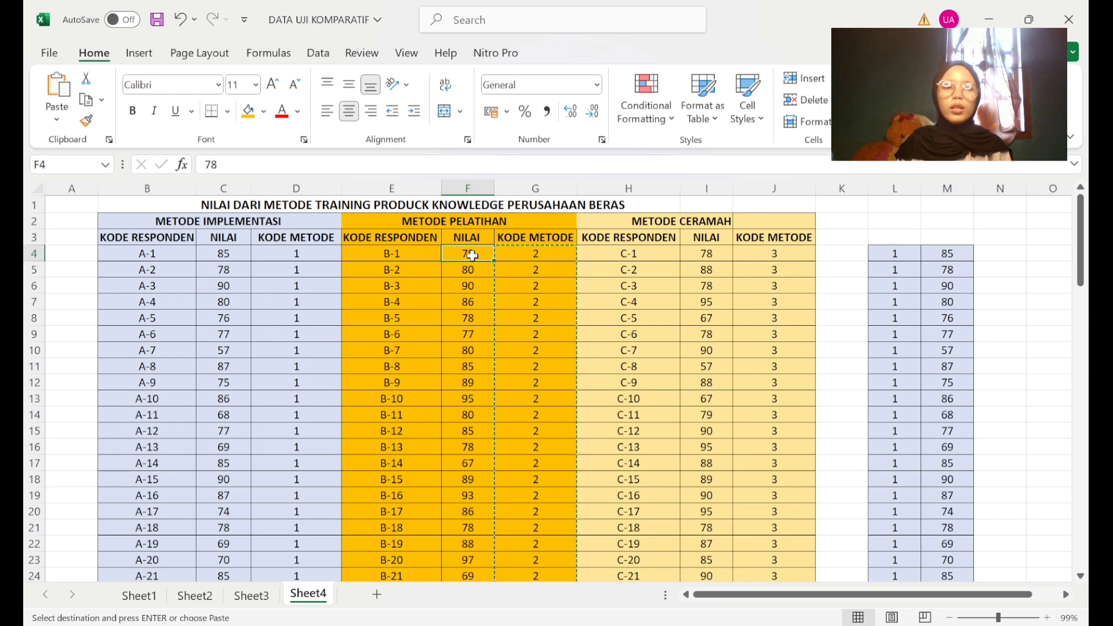
left_click_drag(473, 255, 469, 536)
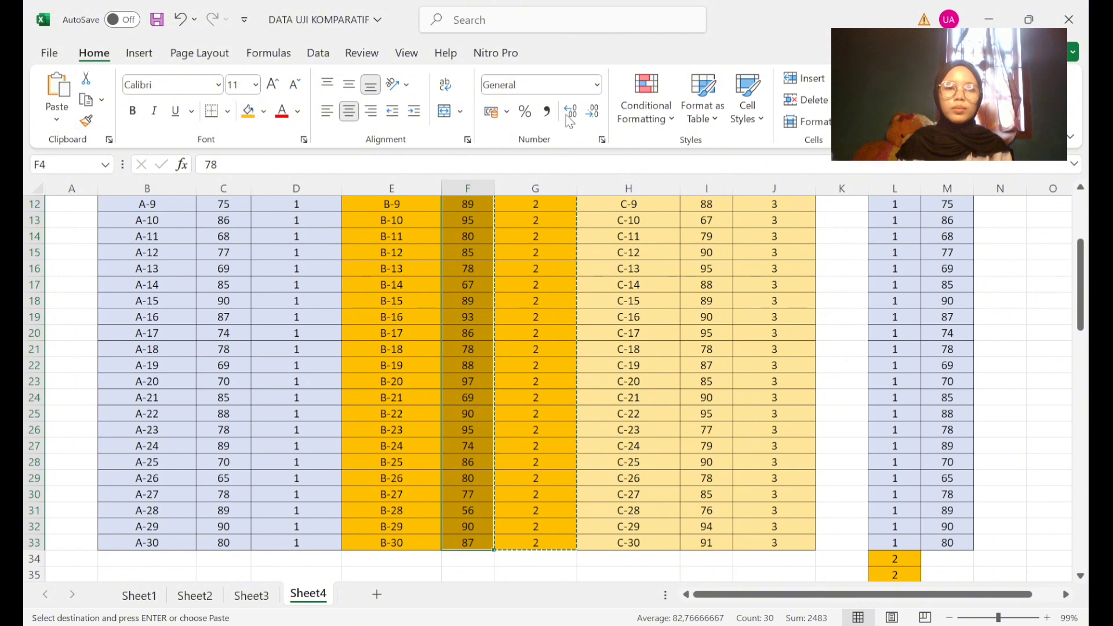
scroll(754, 319, "up", 4)
scroll(889, 290, "down", 6)
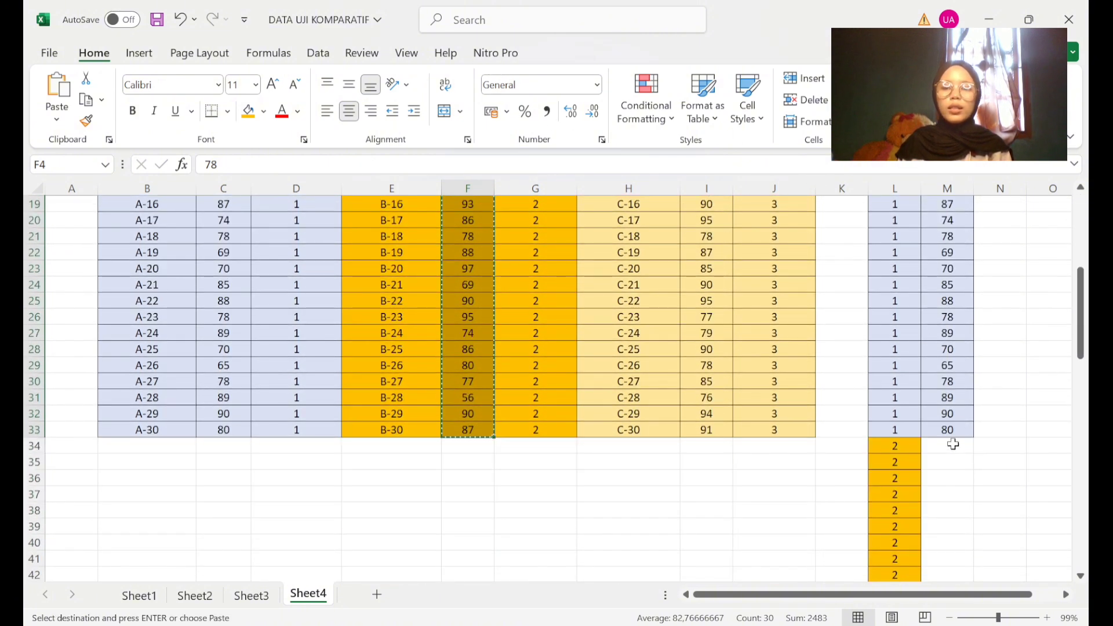
left_click(954, 445)
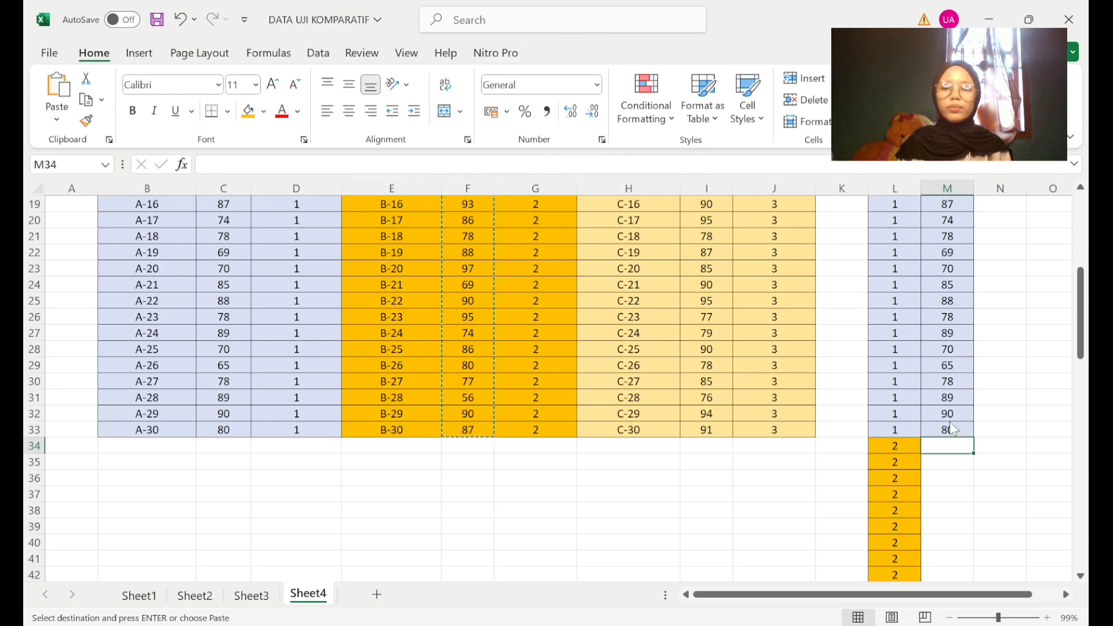
key("ctrl+v")
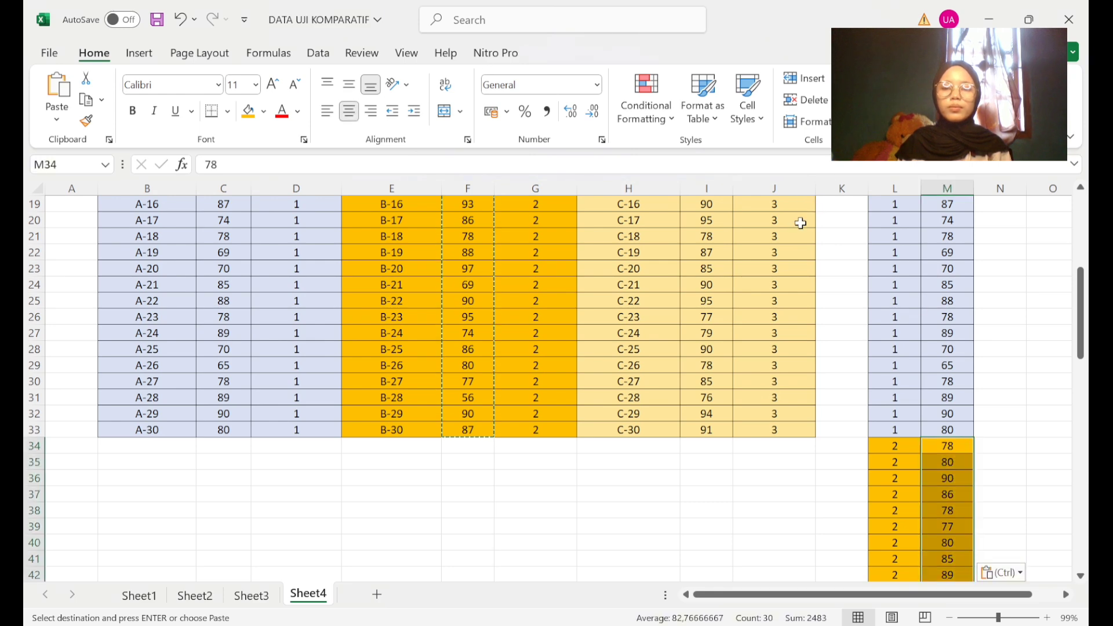
Copy the METODE CERAMAH method codes in J4:J33 to the end of the stacked code column, starting at L64.
scroll(802, 220, "up", 4)
scroll(800, 223, "up", 2)
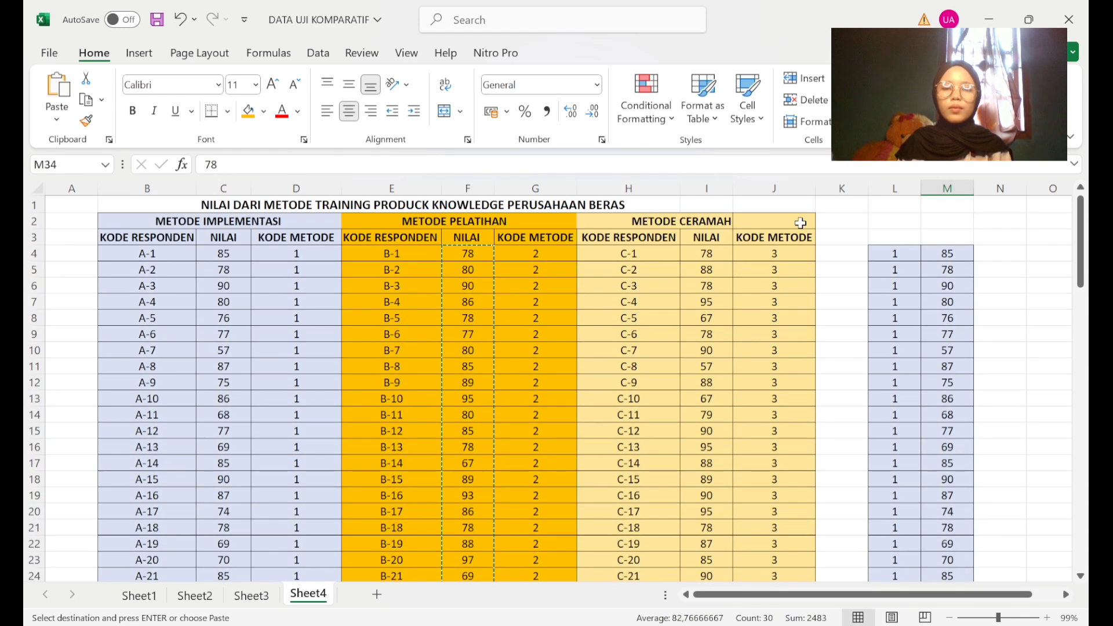
left_click(780, 250)
left_click_drag(781, 251, 764, 542)
key("ctrl+c")
scroll(868, 315, "up", 4)
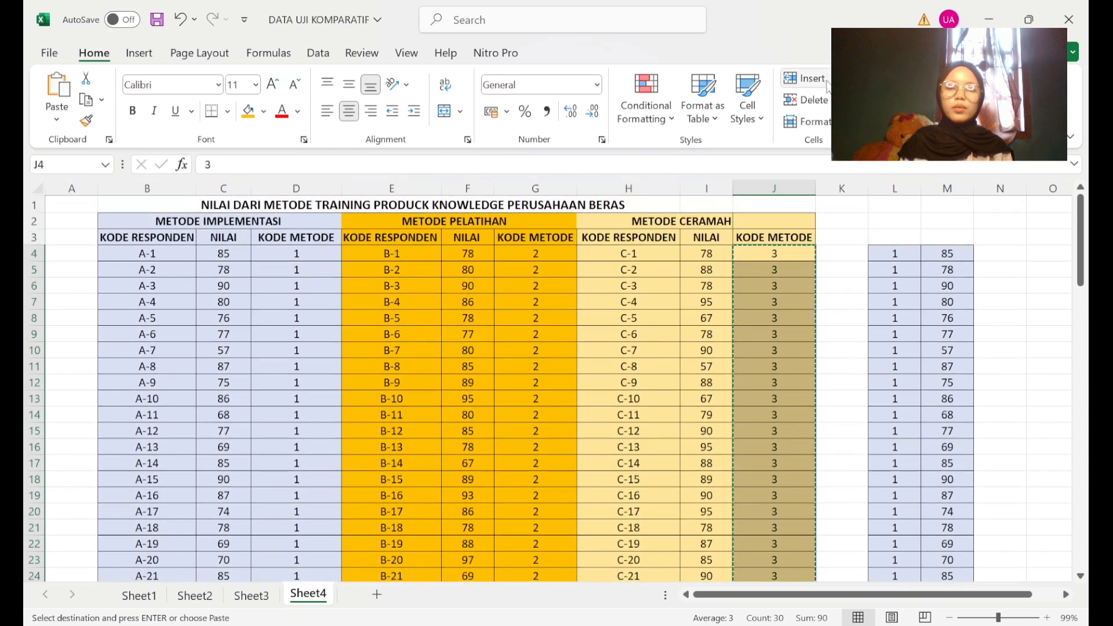
scroll(868, 315, "down", 5)
scroll(868, 315, "down", 13)
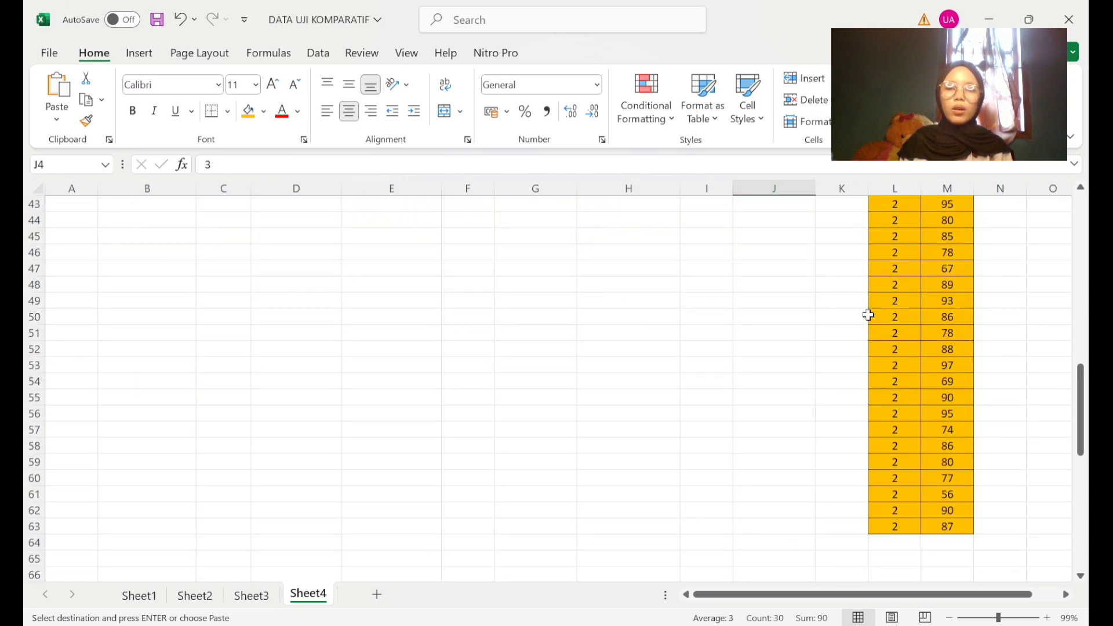
left_click(882, 350)
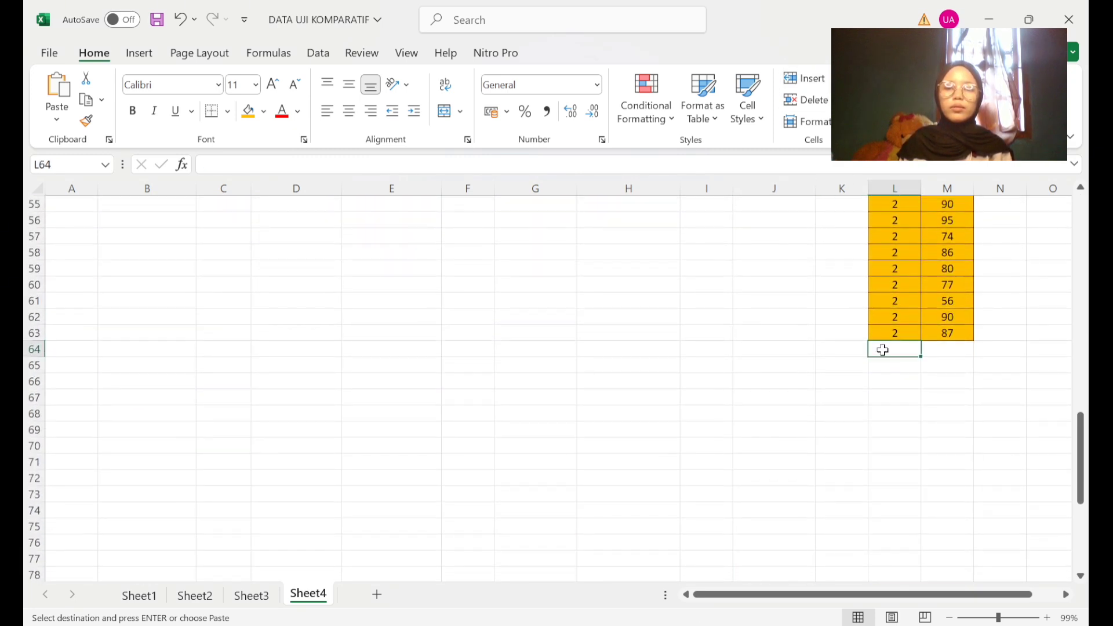
key("ctrl+v")
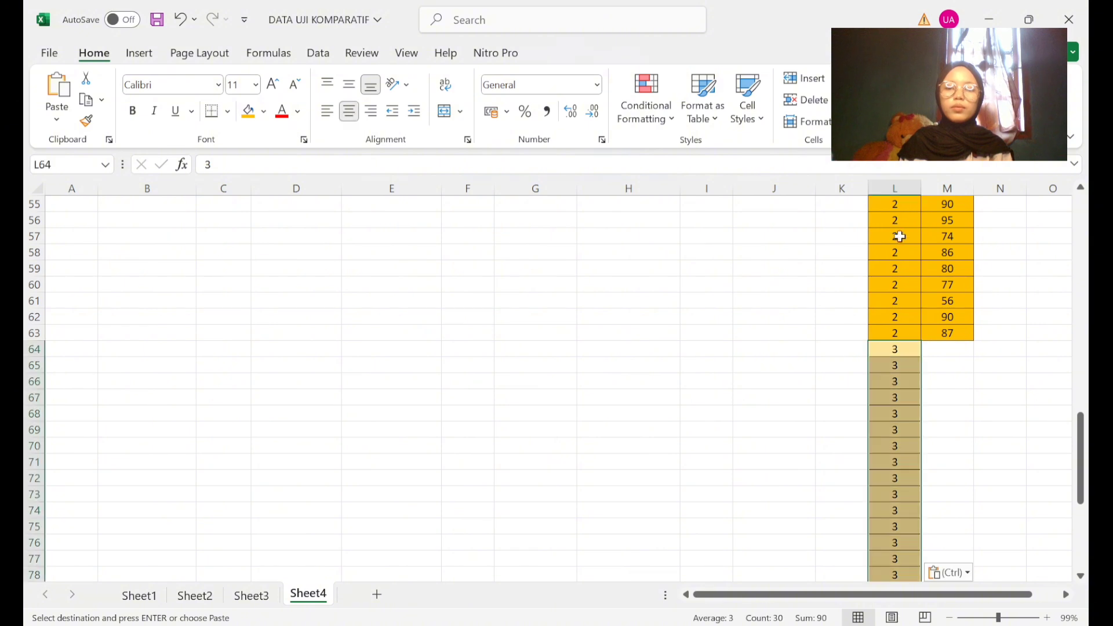
Copy the METODE CERAMAH scores in I4:I33 to the end of the stacked score column, starting at M64.
scroll(870, 260, "up", 5)
scroll(870, 259, "up", 13)
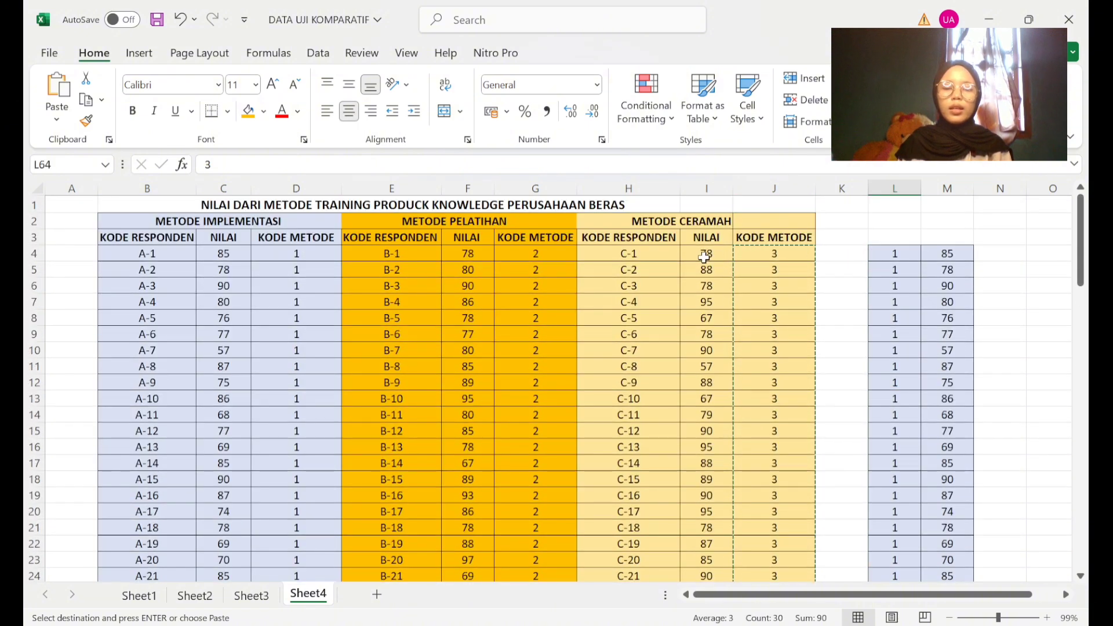
left_click_drag(706, 255, 709, 594)
left_click_drag(707, 554, 707, 544)
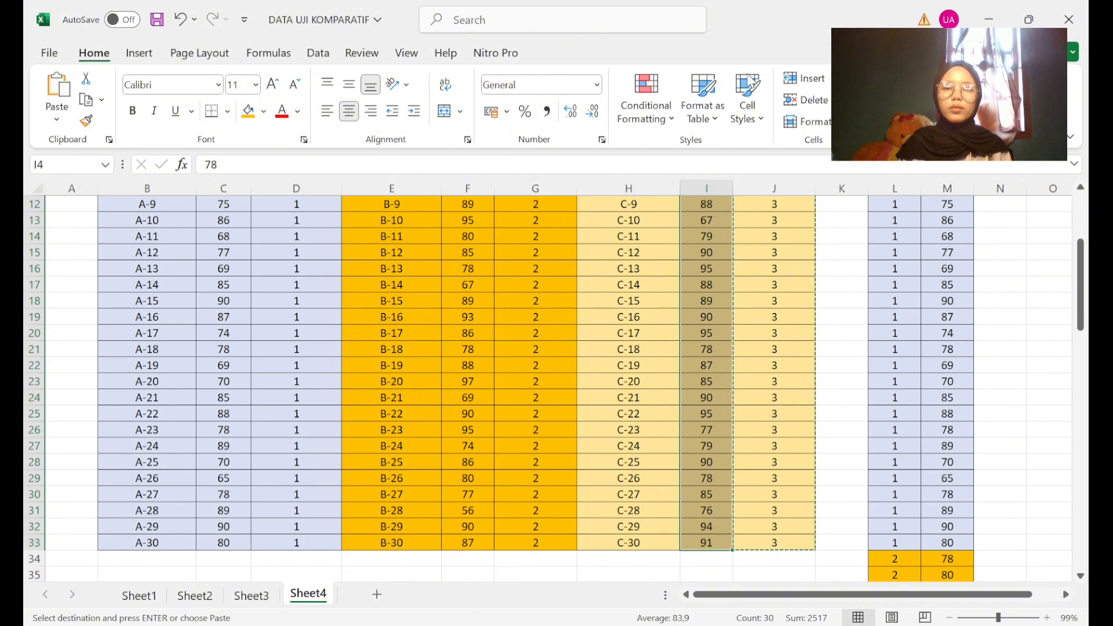
scroll(976, 386, "up", 4)
scroll(976, 386, "down", 6)
scroll(976, 385, "down", 10)
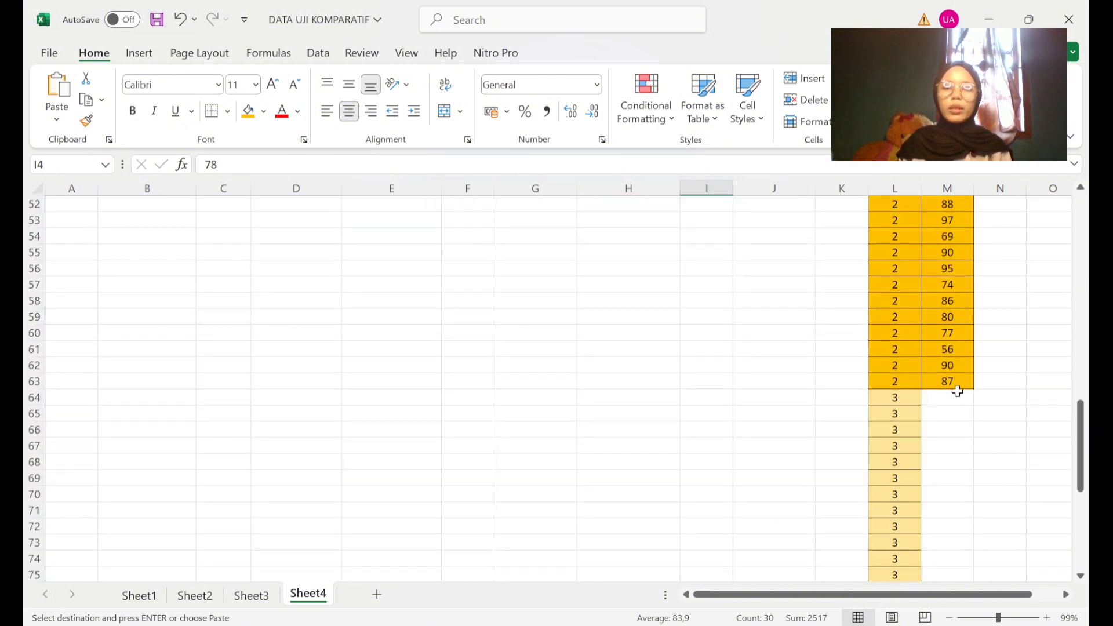
left_click(958, 395)
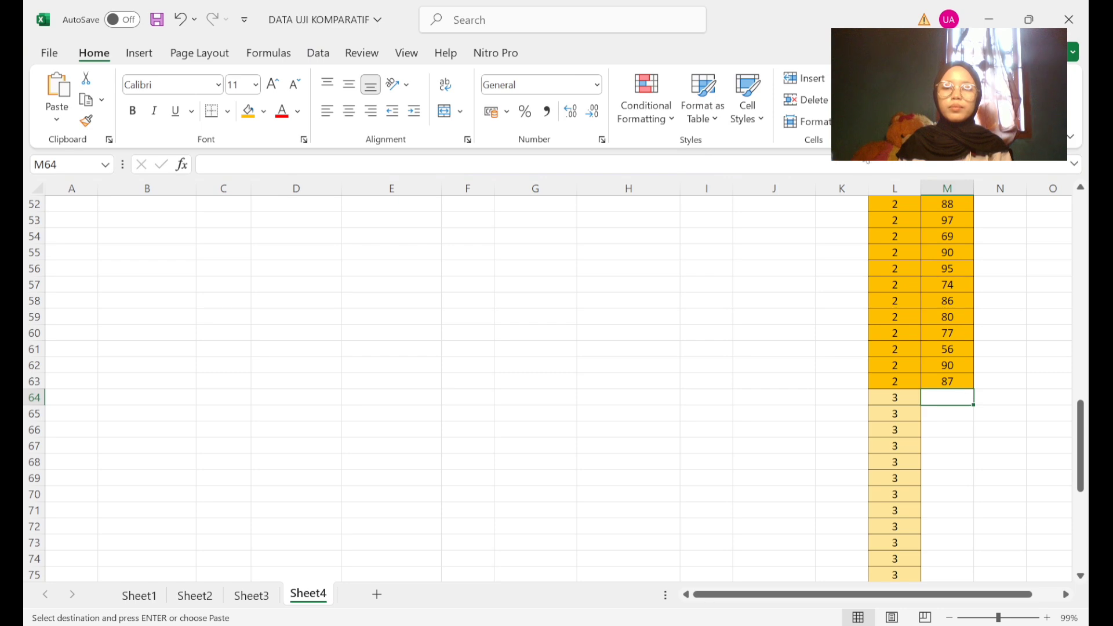
key("ctrl+v")
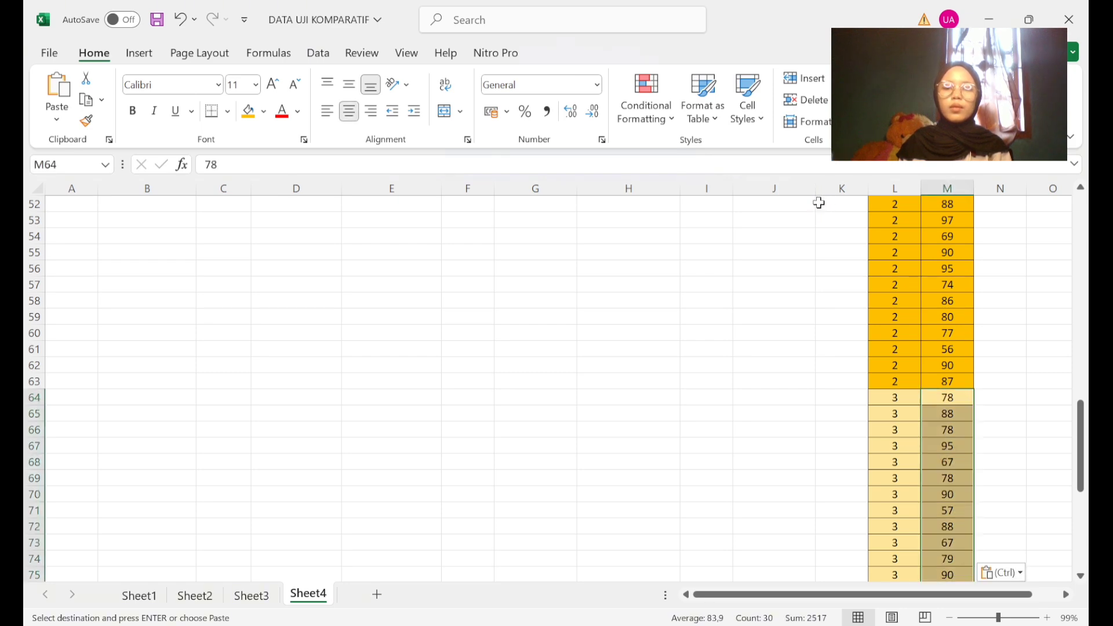
scroll(819, 202, "up", 15)
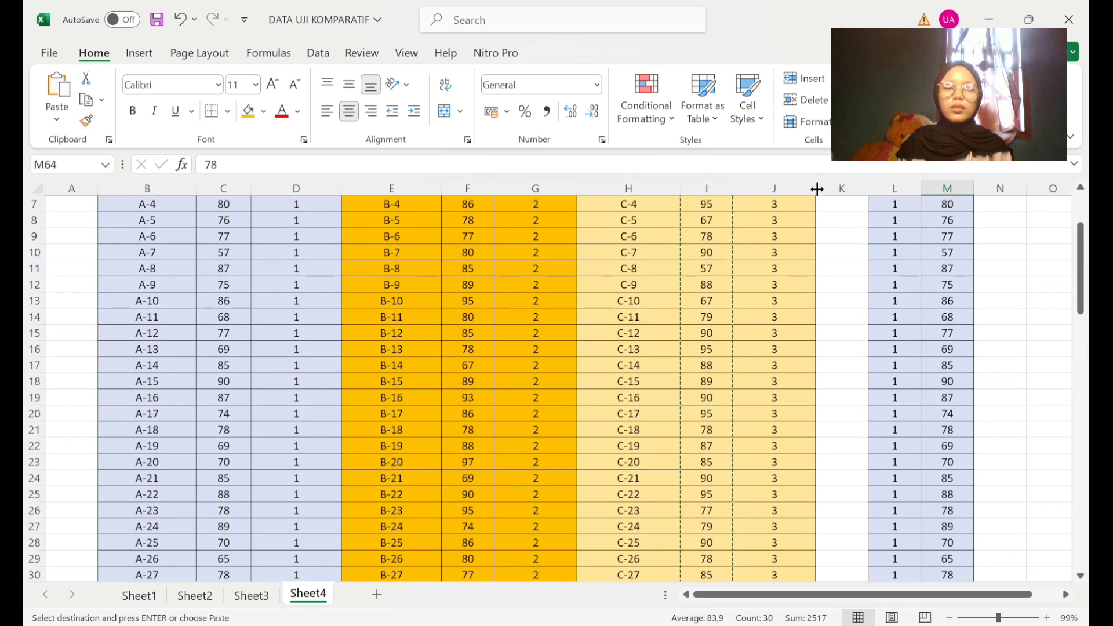
scroll(817, 189, "up", 2)
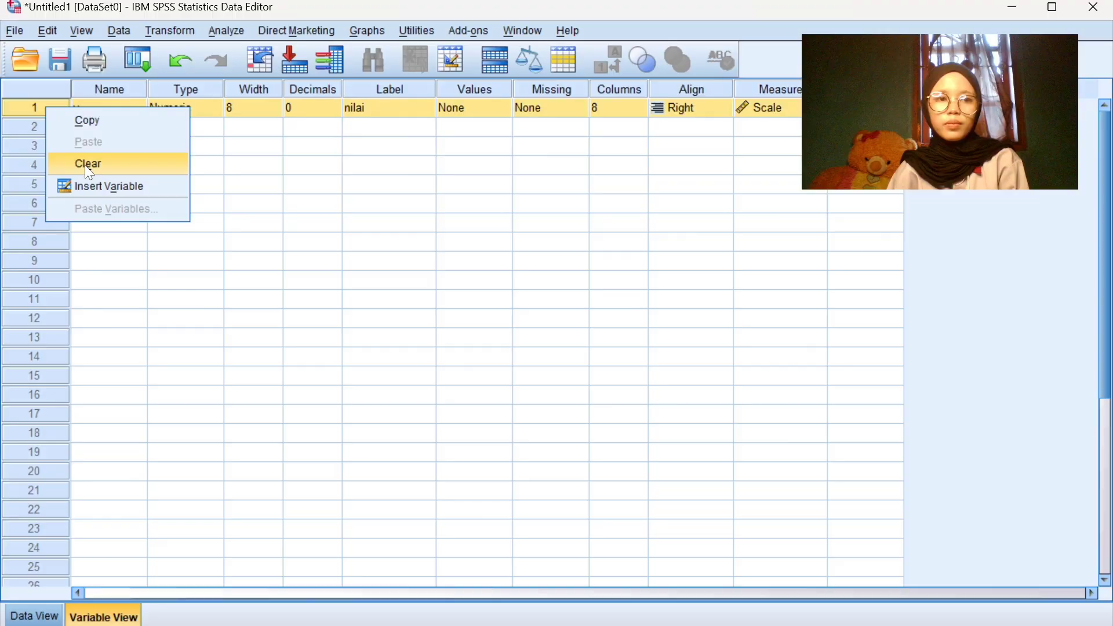
Delete the existing variable in row 1 of the SPSS variable list and define two new variables named x and y.
left_click(85, 165)
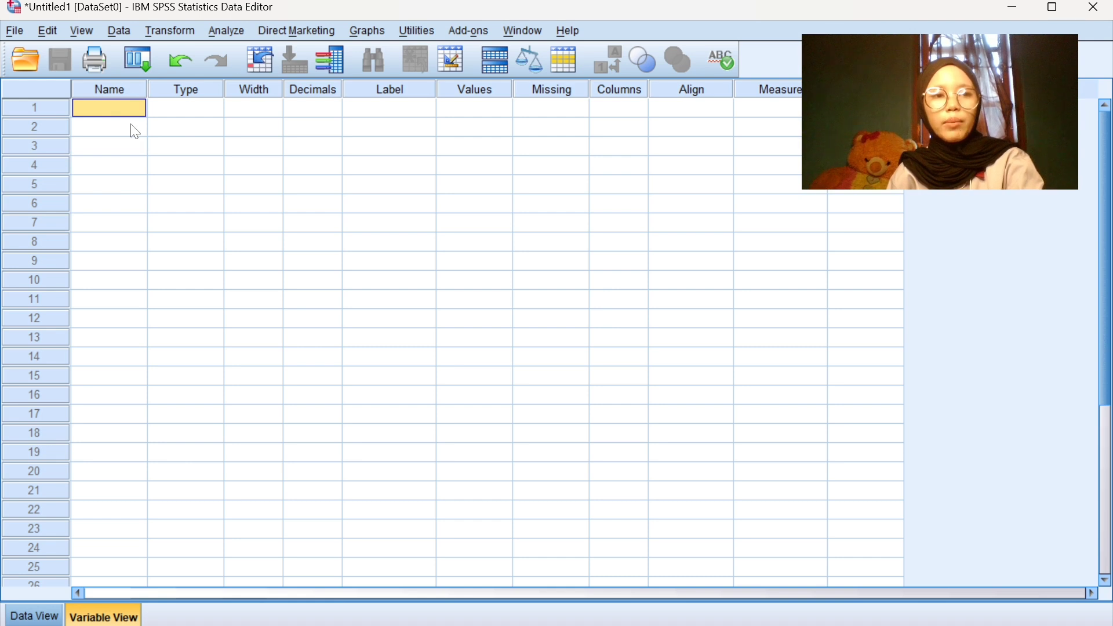
type("x")
key("Return")
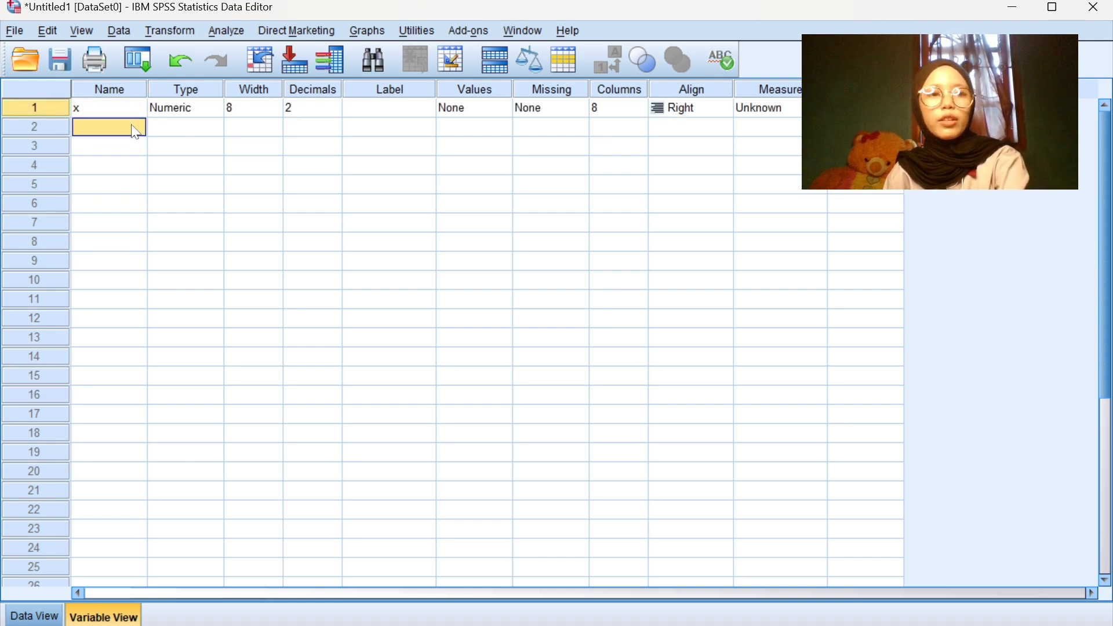
type("y")
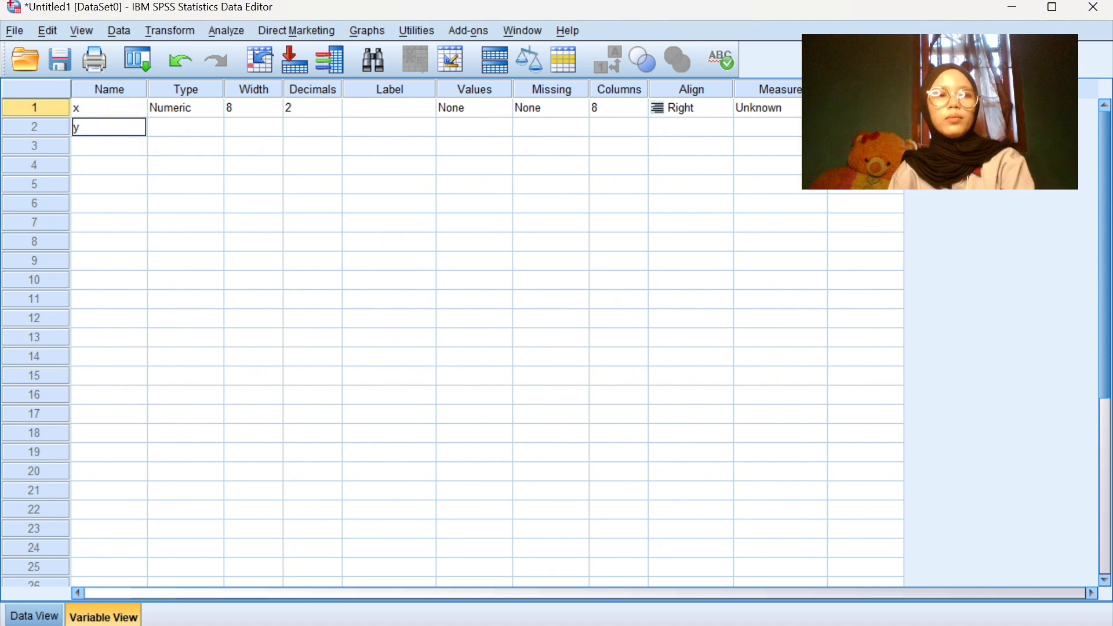
left_click(183, 194)
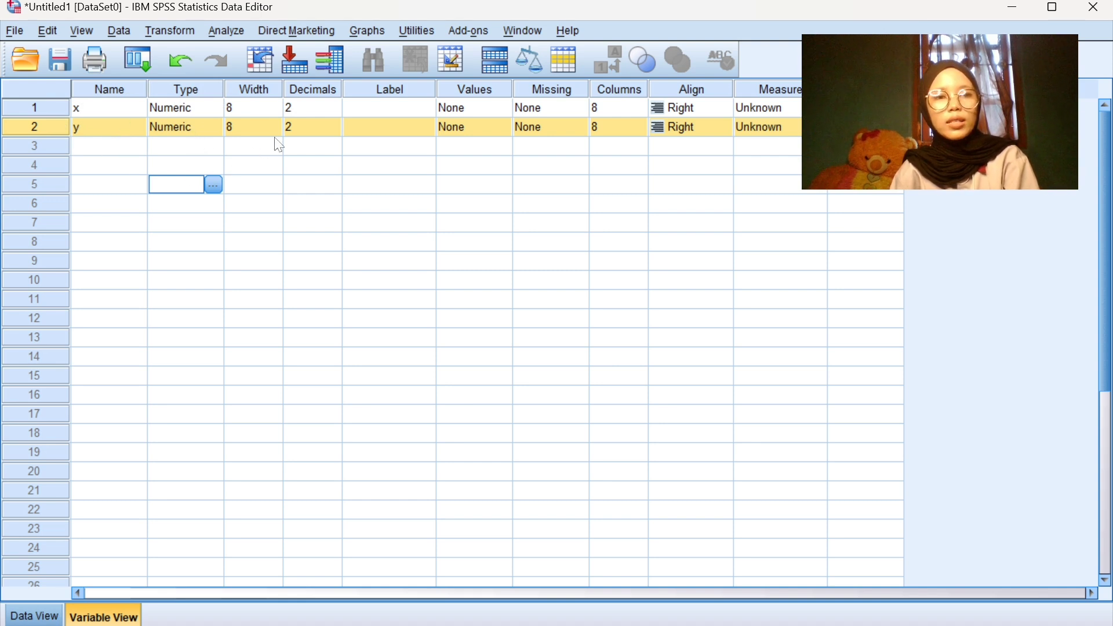
Label variable x as "metode" and variable y as "nilai".
left_click(354, 111)
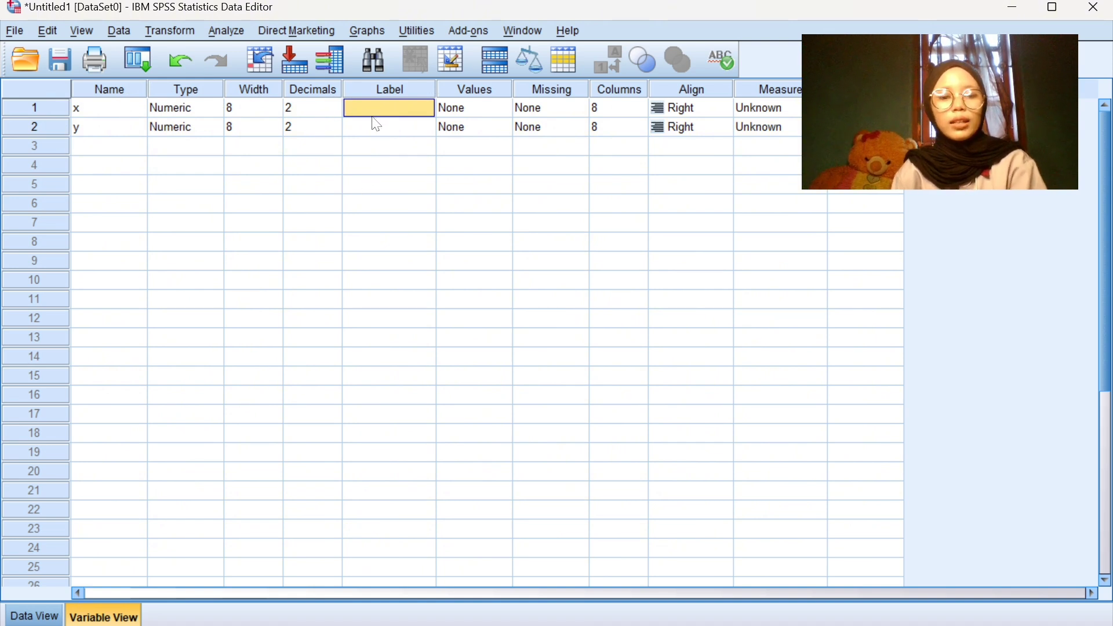
type("metode")
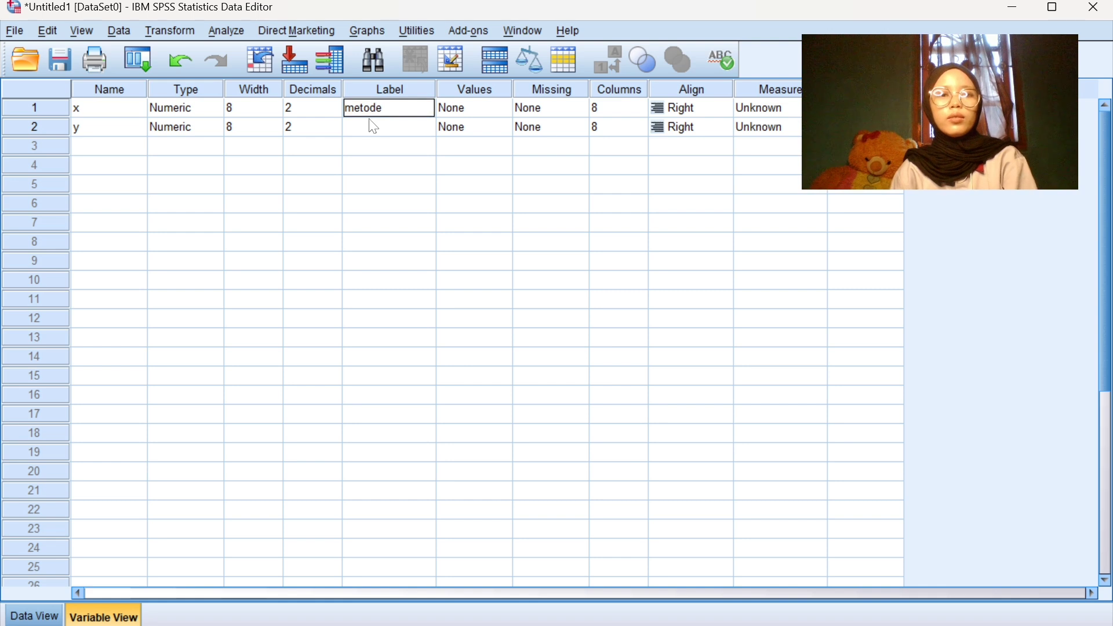
left_click(373, 127)
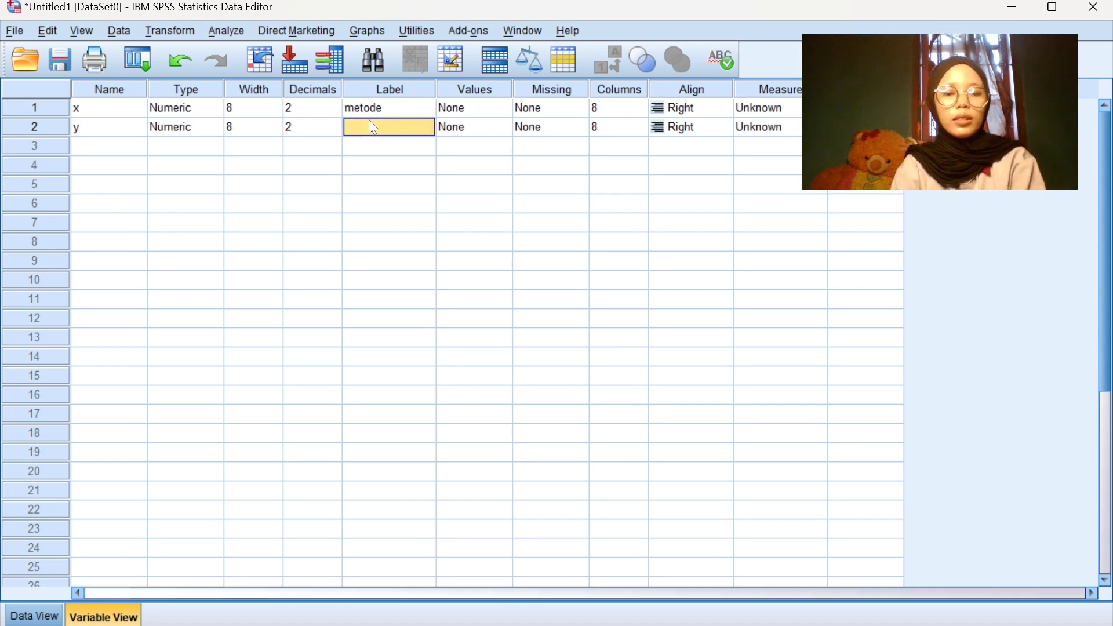
type("nilai")
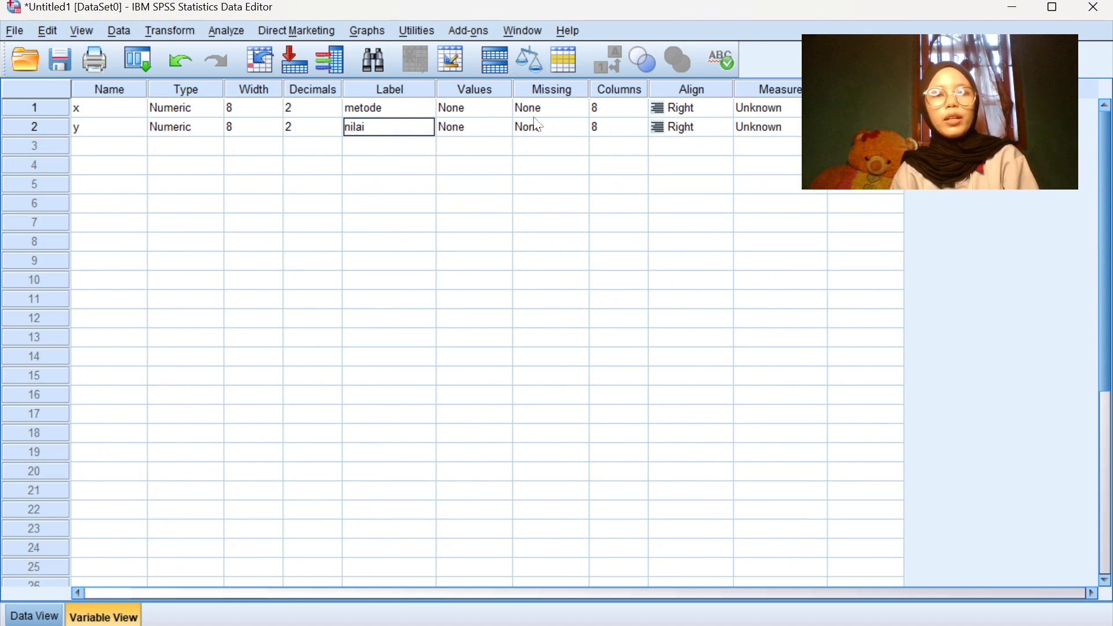
Add a value label to variable x defining 1 as "metode implementasi".
left_click(456, 111)
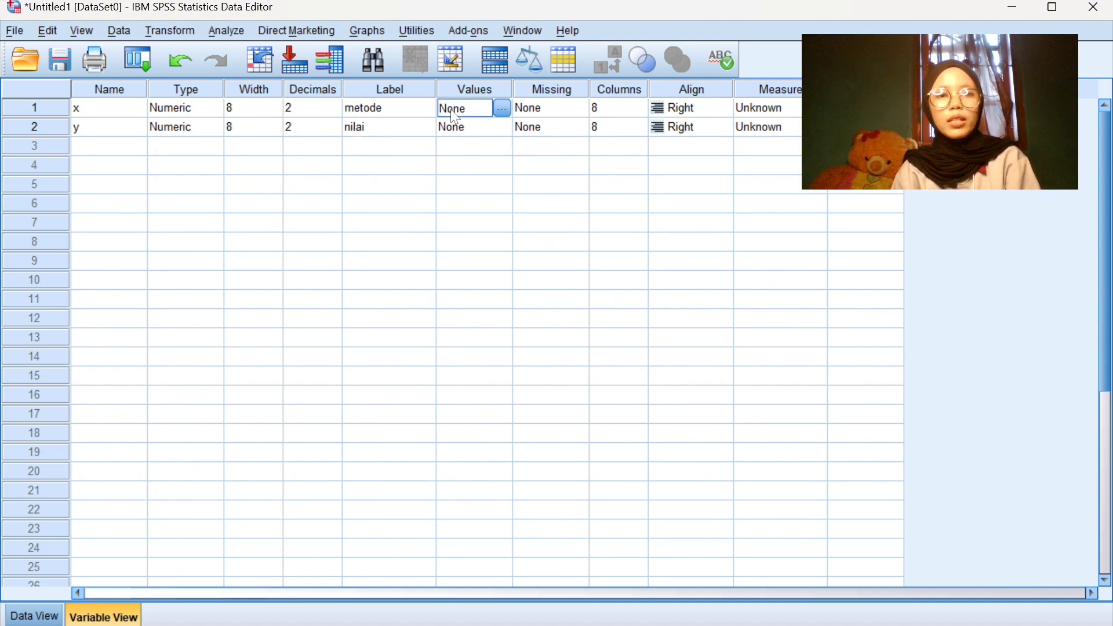
left_click(502, 108)
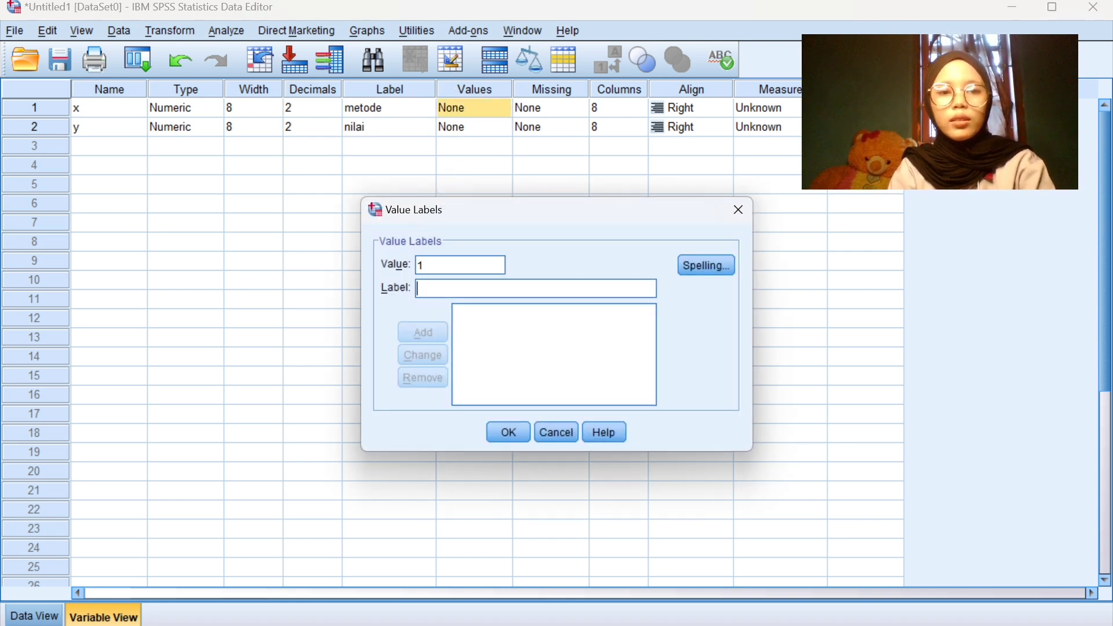
type("metode")
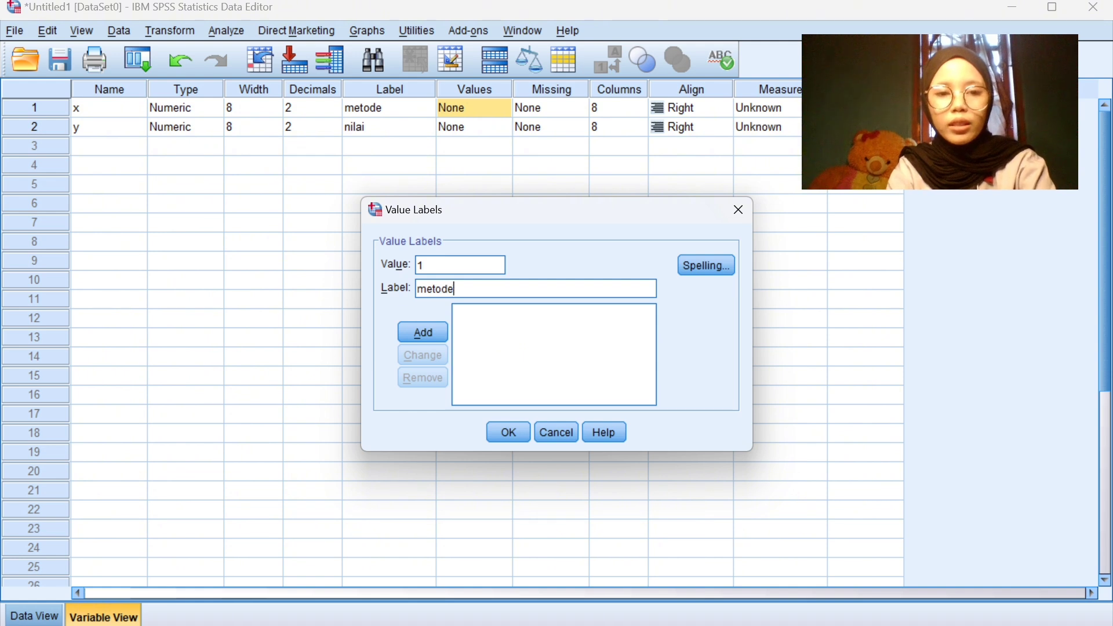
type(" implementasi")
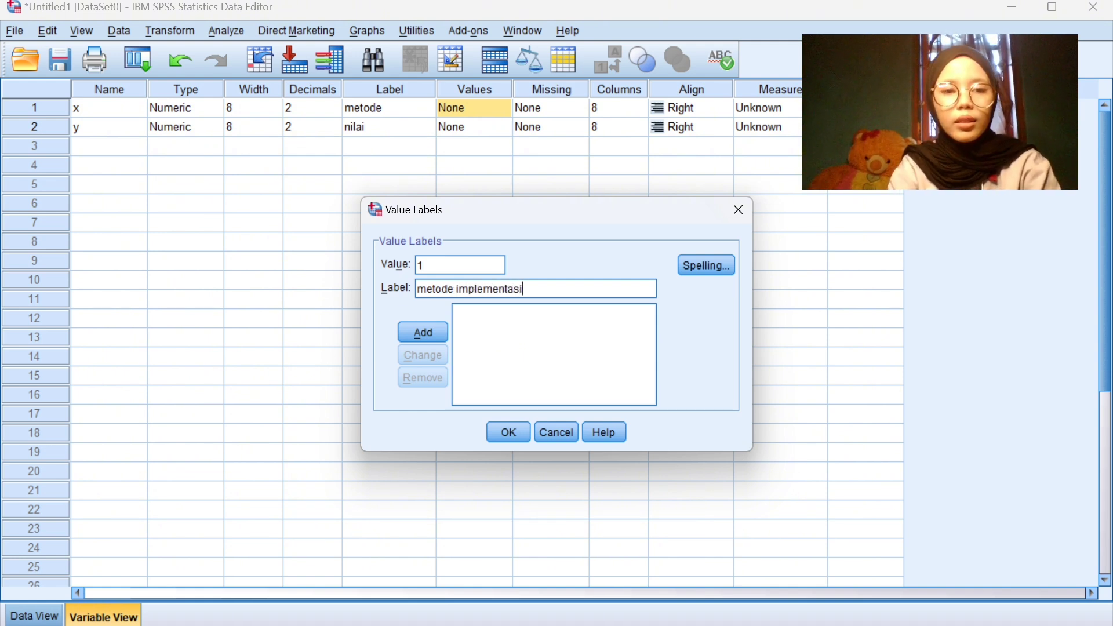
left_click(433, 329)
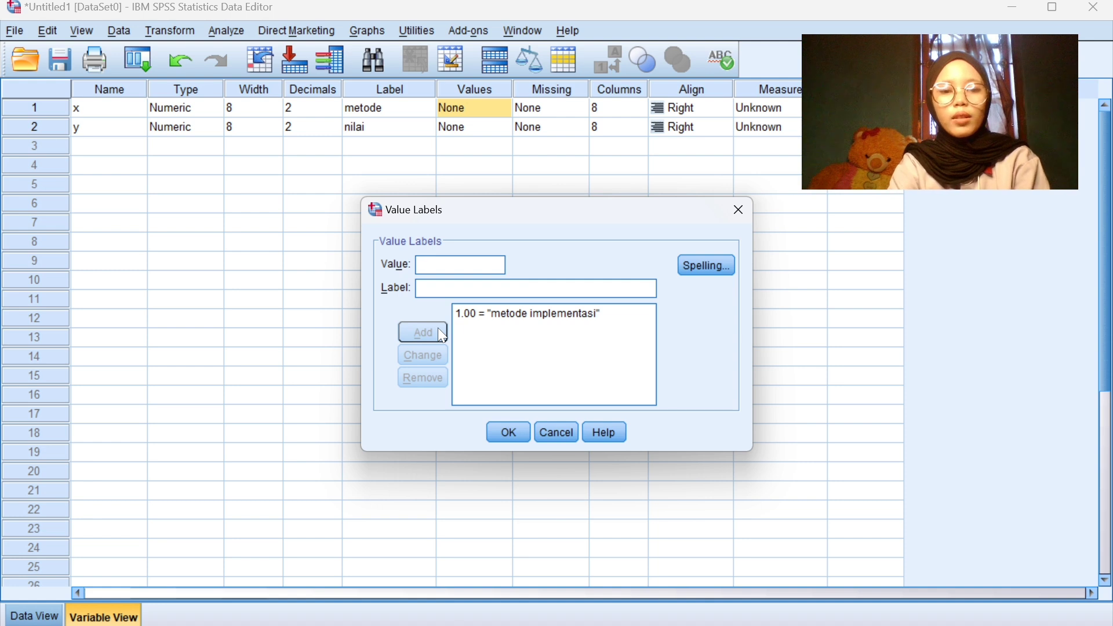
Add a second value label for variable x defining 2 as "metode pelatihan".
type("2")
key("Tab")
type("metode")
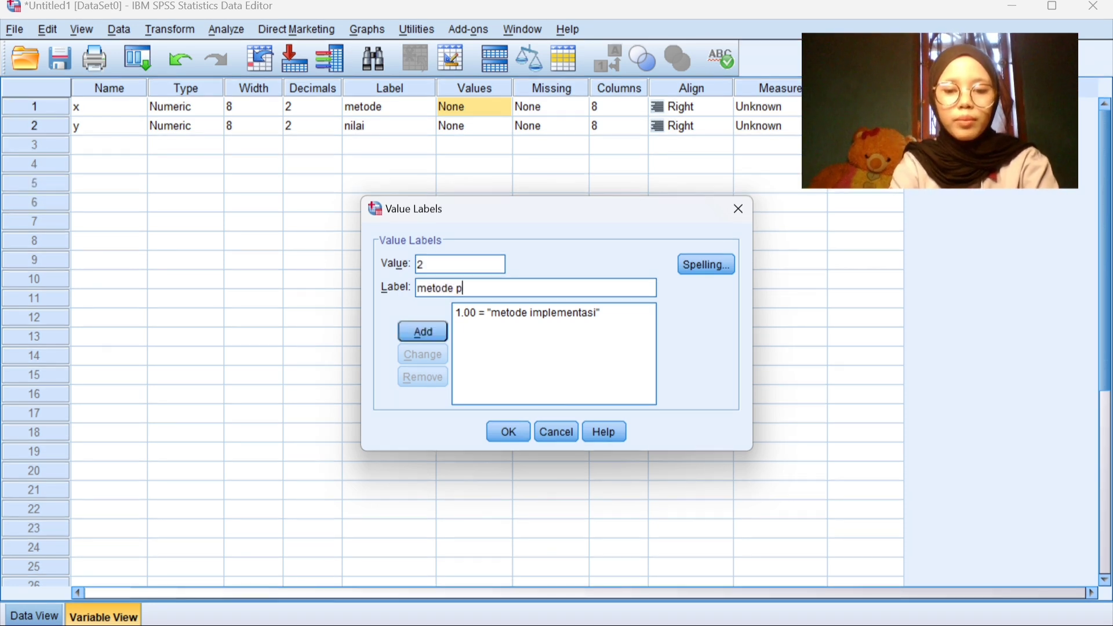
type(" pelatihan")
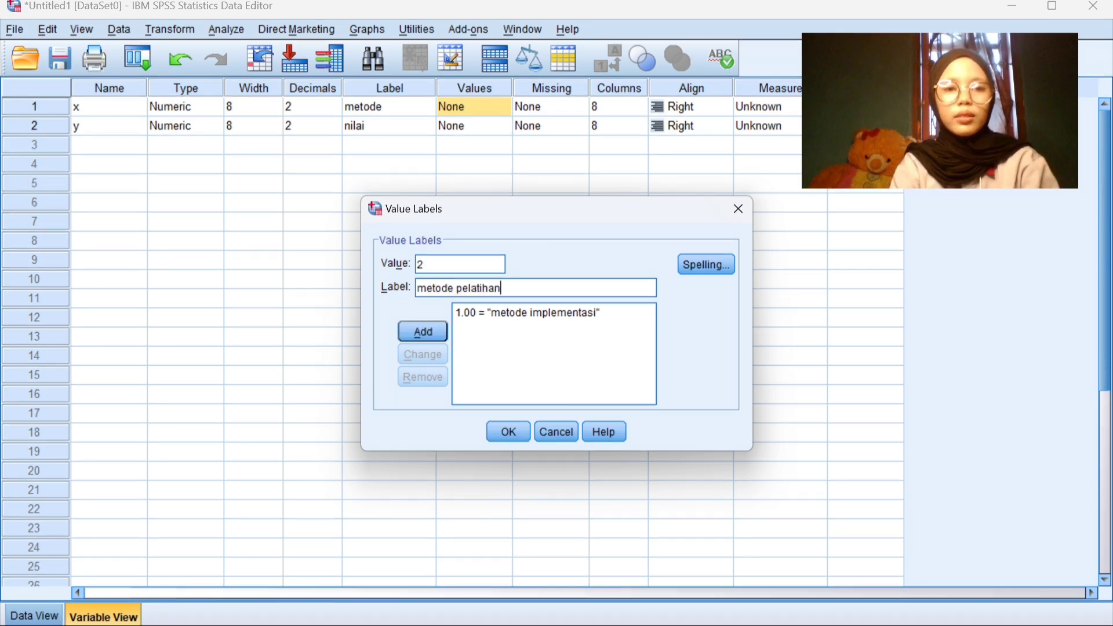
left_click(431, 331)
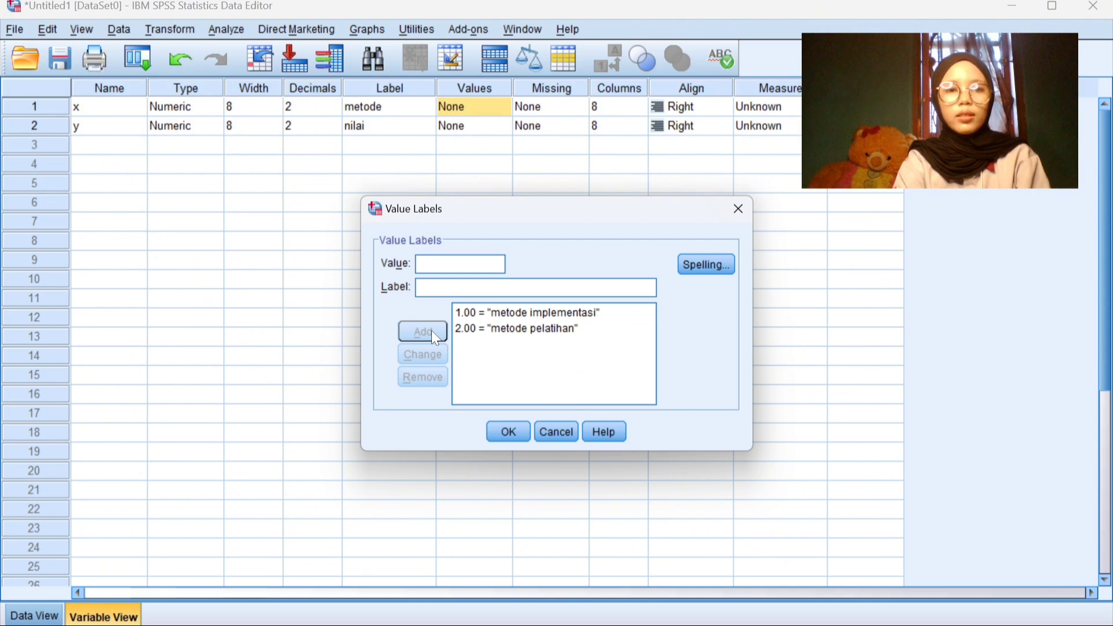
Add a third value label defining 3 as "metode ceramah" and apply the value labels to variable x.
type("3")
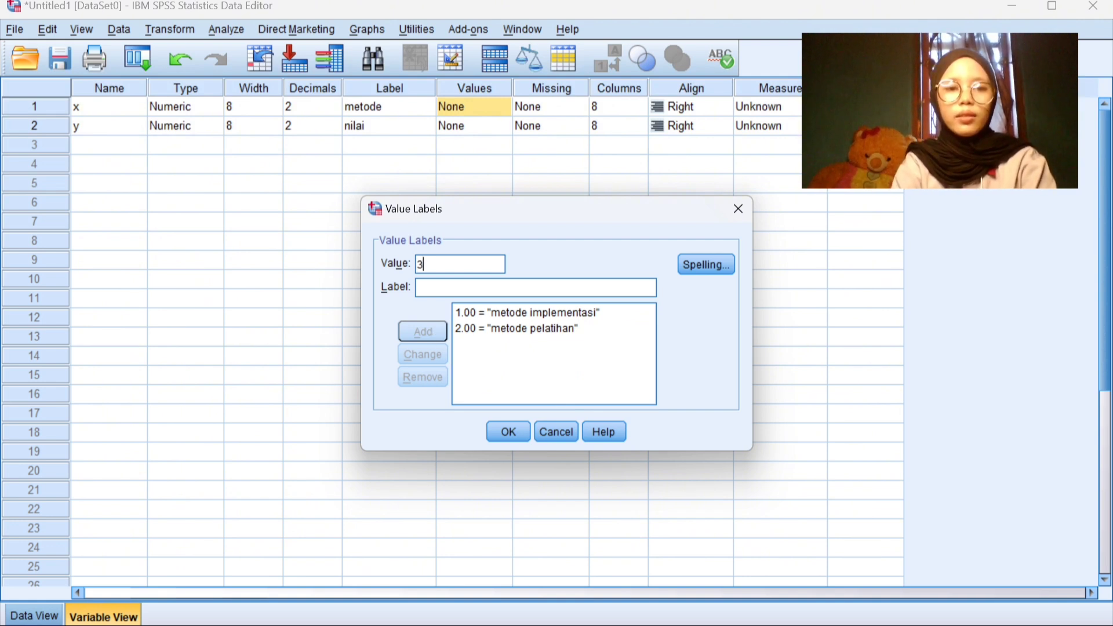
type("meto")
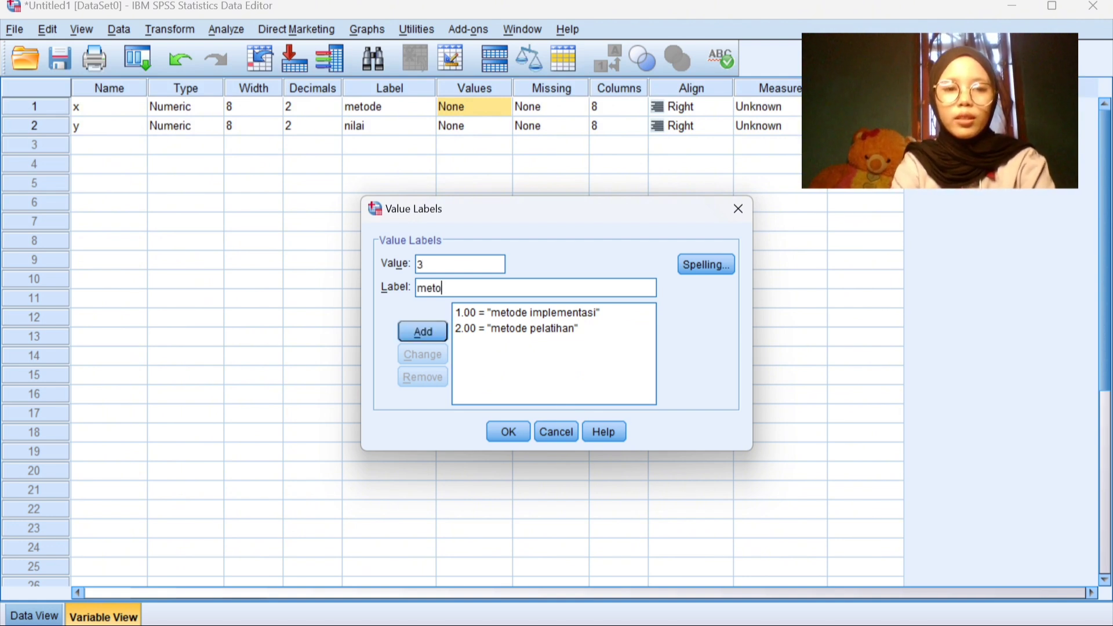
type("de ce")
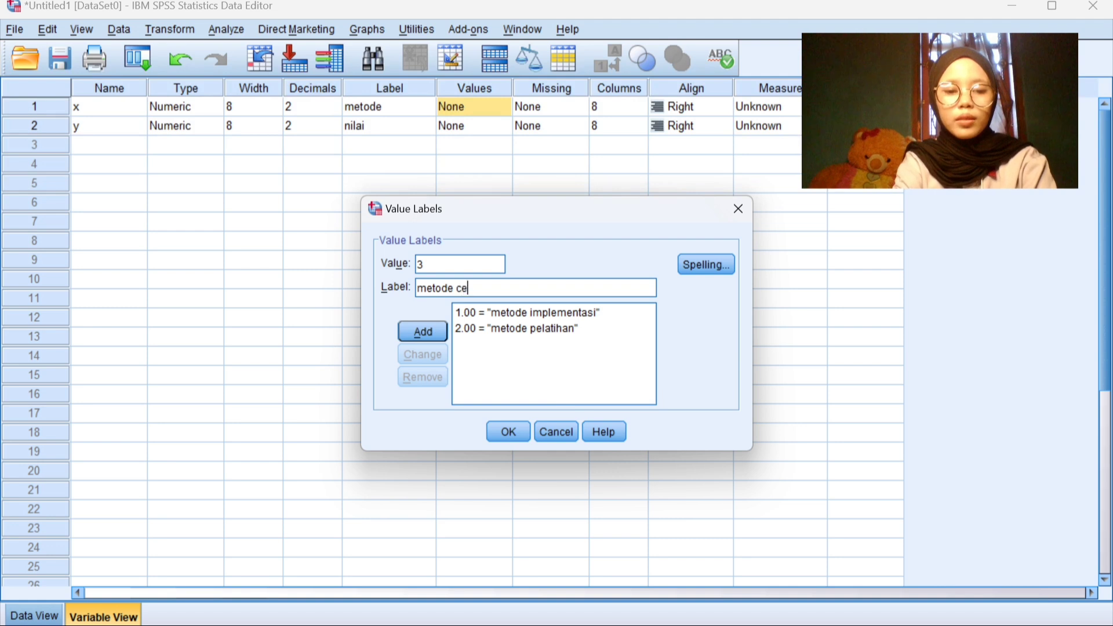
type("ramah")
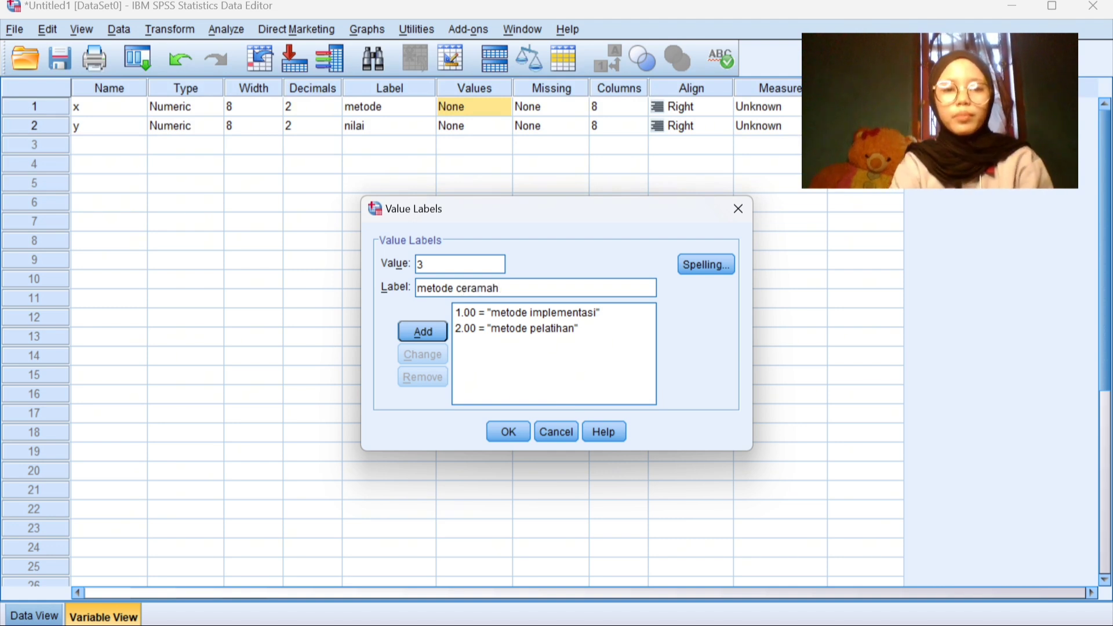
left_click(433, 329)
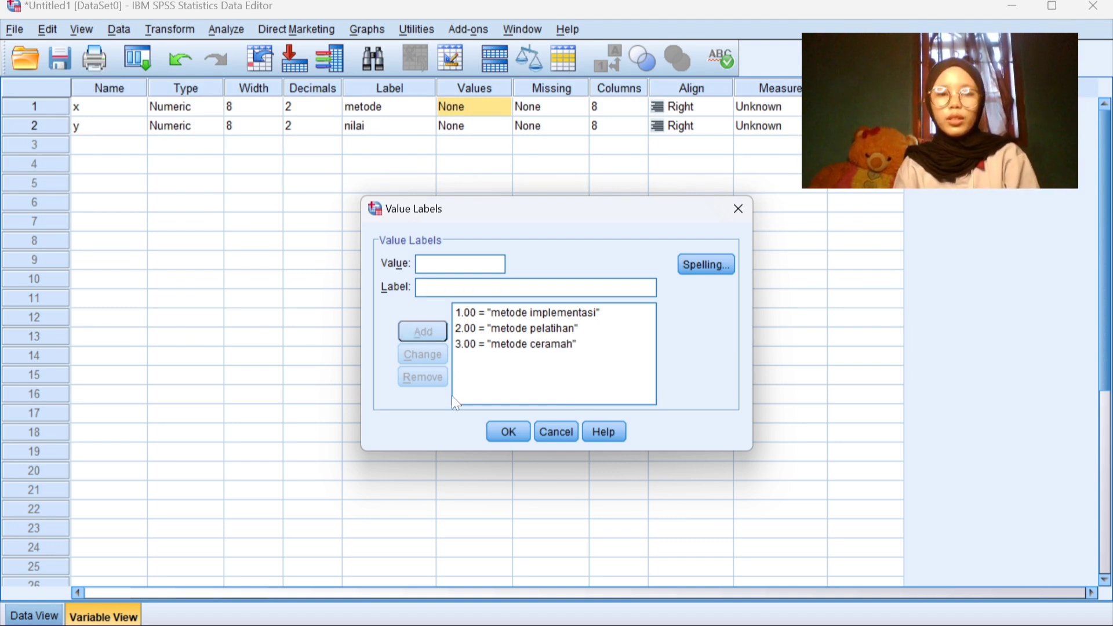
left_click(508, 431)
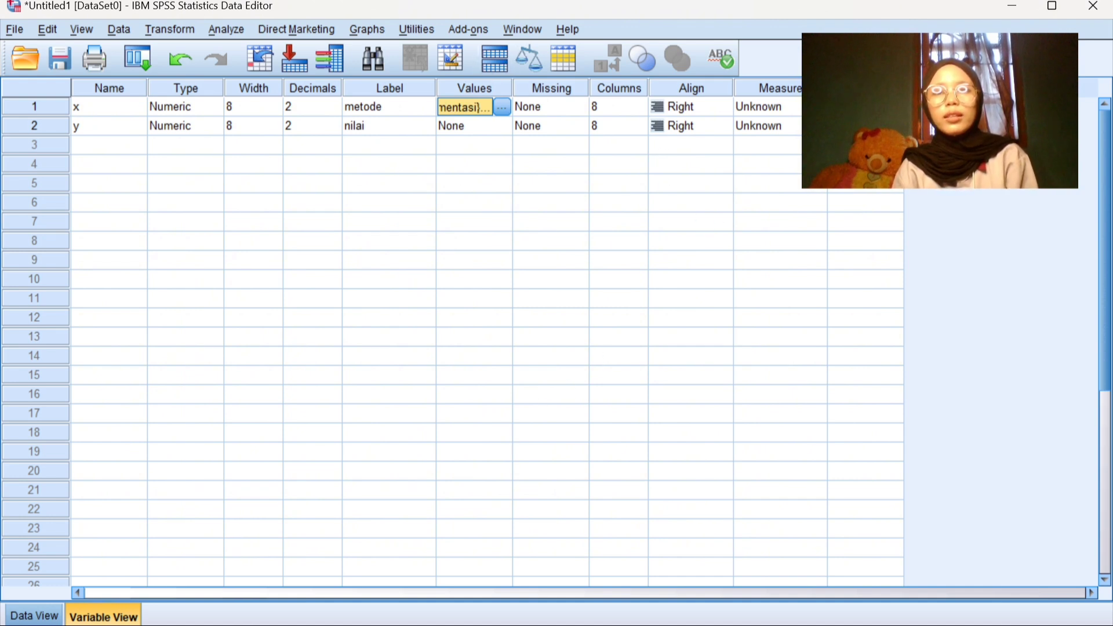
Set the measurement level to Nominal for variable x and Scale for variable y.
left_click(767, 106)
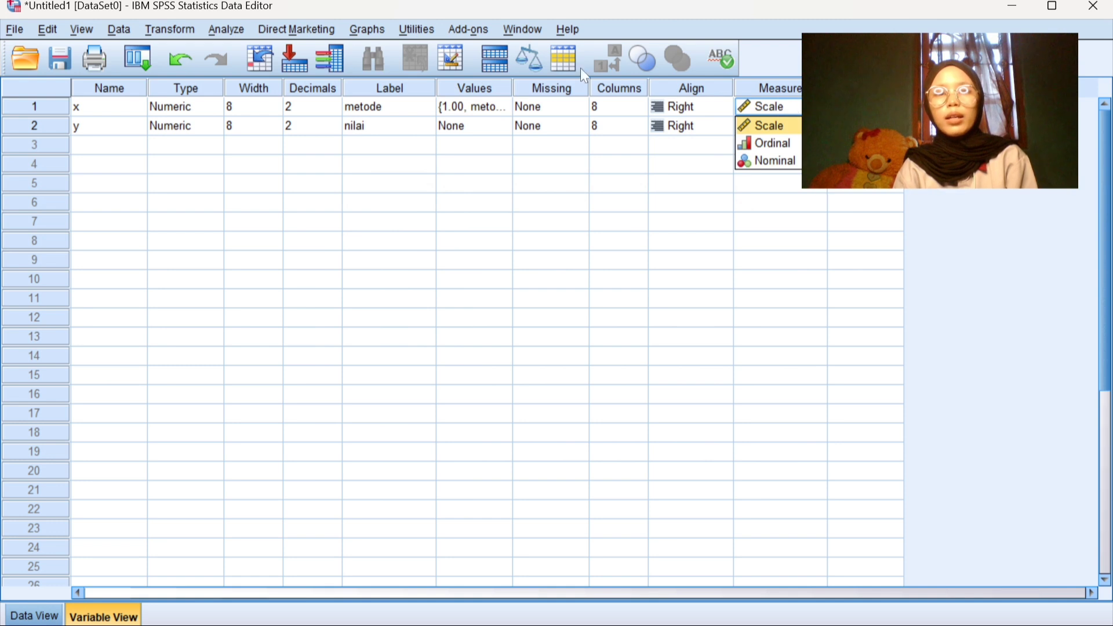
left_click(770, 162)
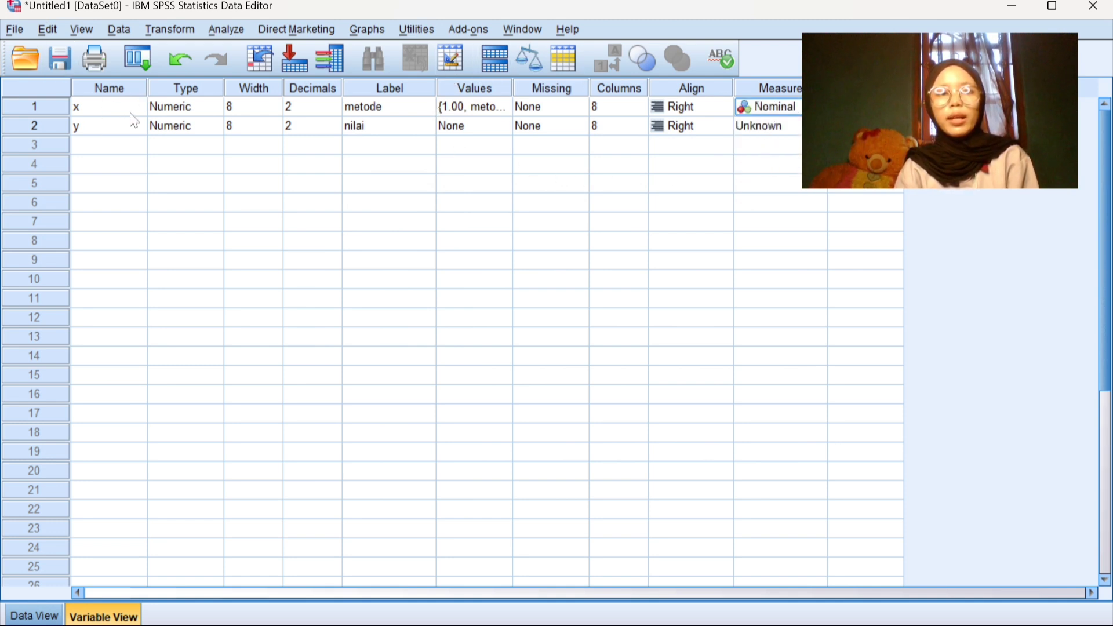
left_click(781, 127)
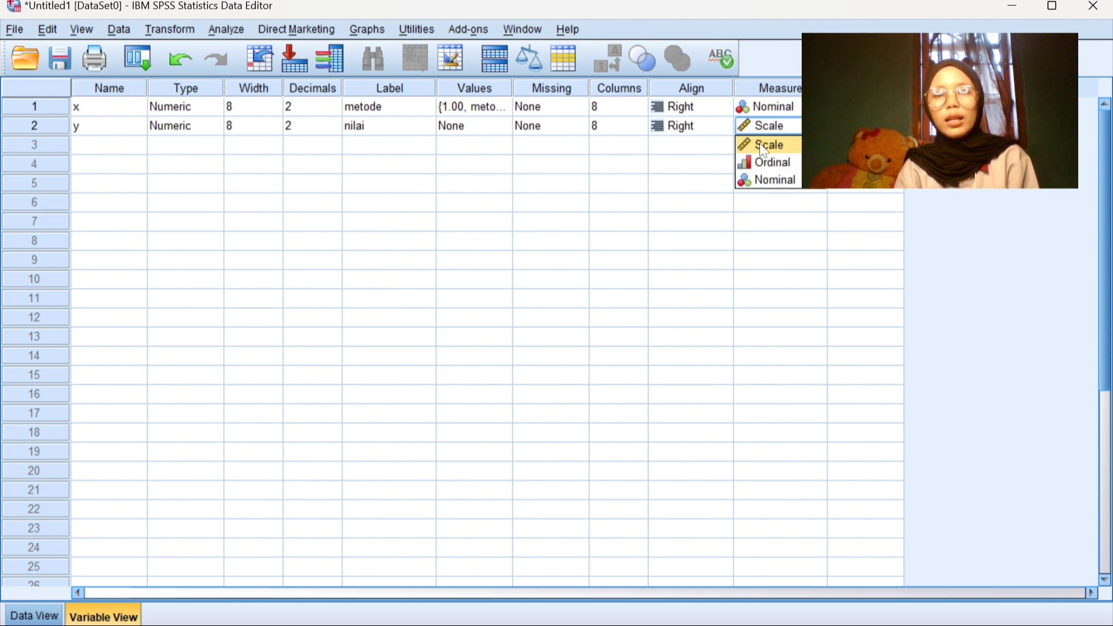
left_click(764, 146)
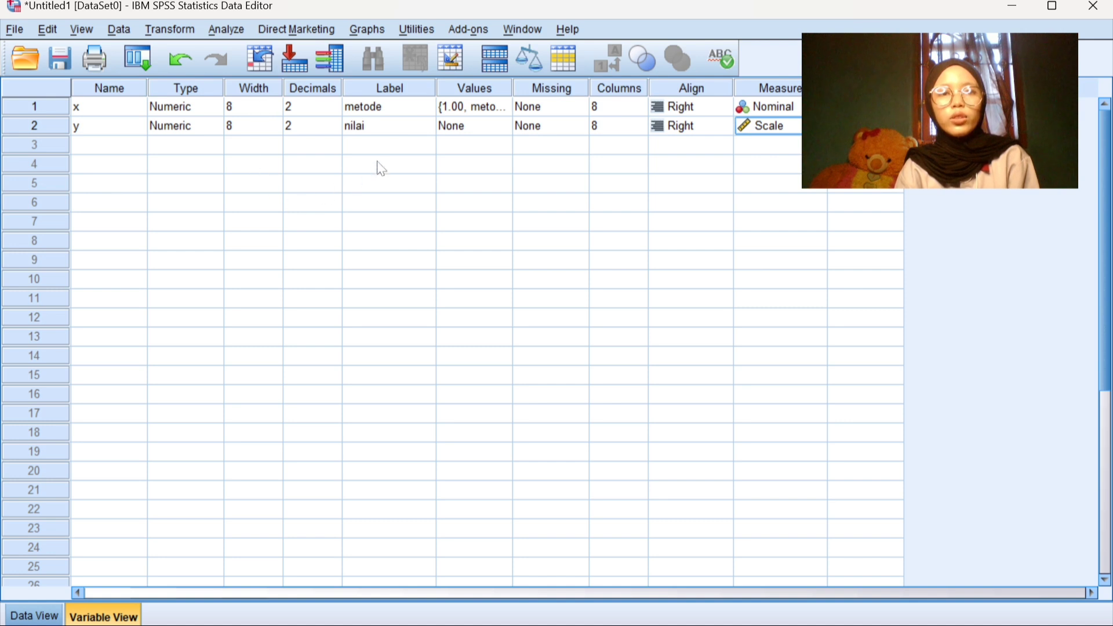
Set the number of decimals to 0 for both variables x and y.
left_click(309, 112)
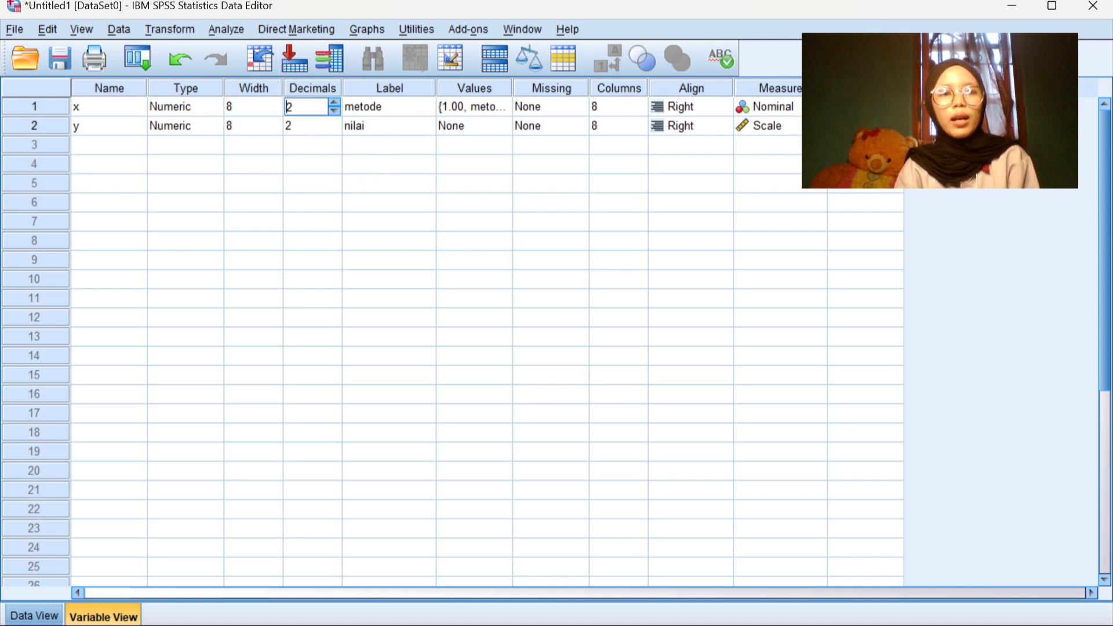
left_click(336, 110)
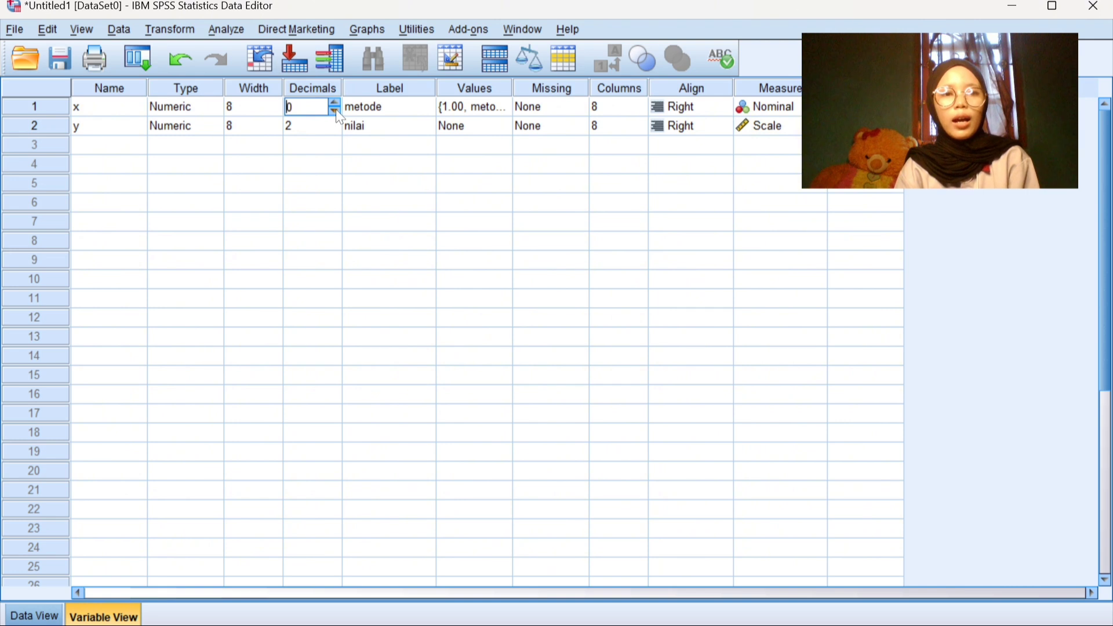
key("Return")
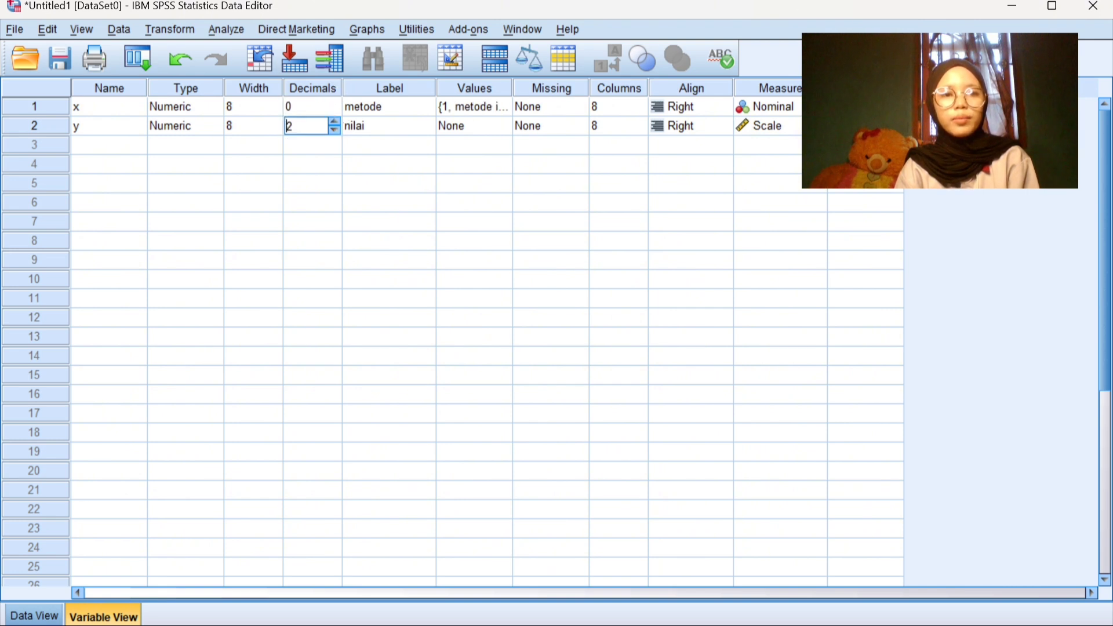
left_click(335, 130)
left_click(335, 130)
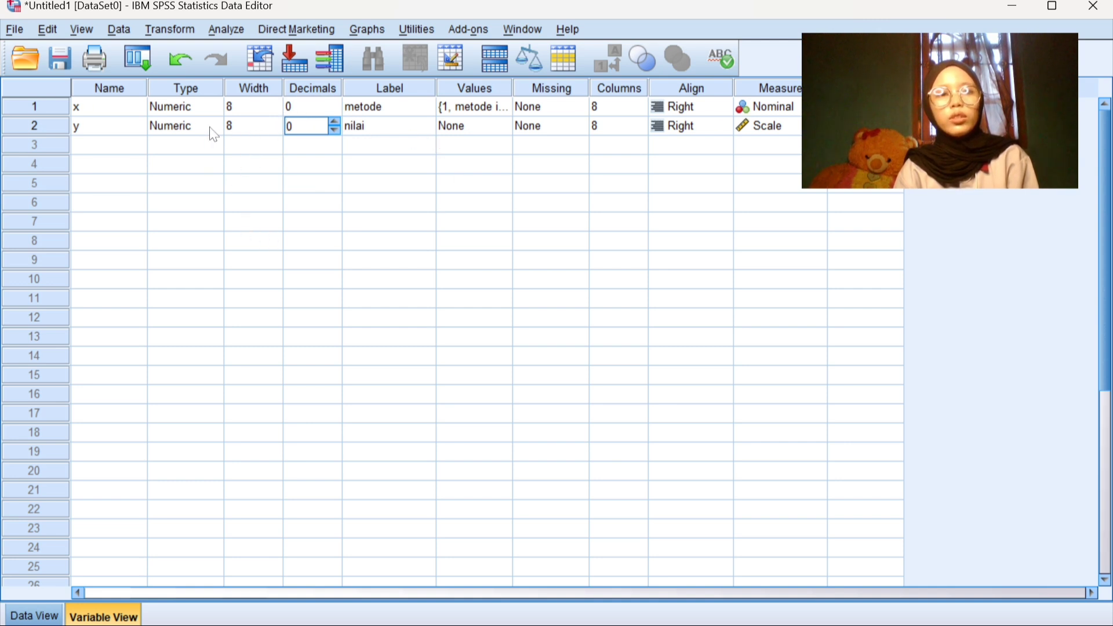
Switch SPSS to its data grid, copy the stacked codes and scores in Excel columns L and M from row 4 down, and return to SPSS.
left_click(34, 617)
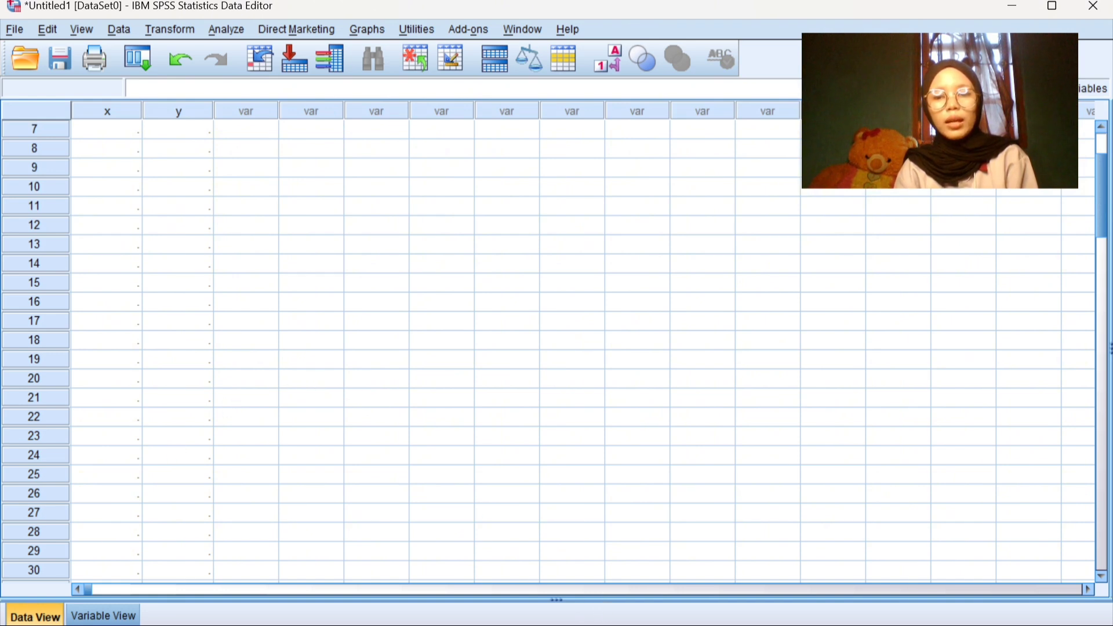
left_click(675, 574)
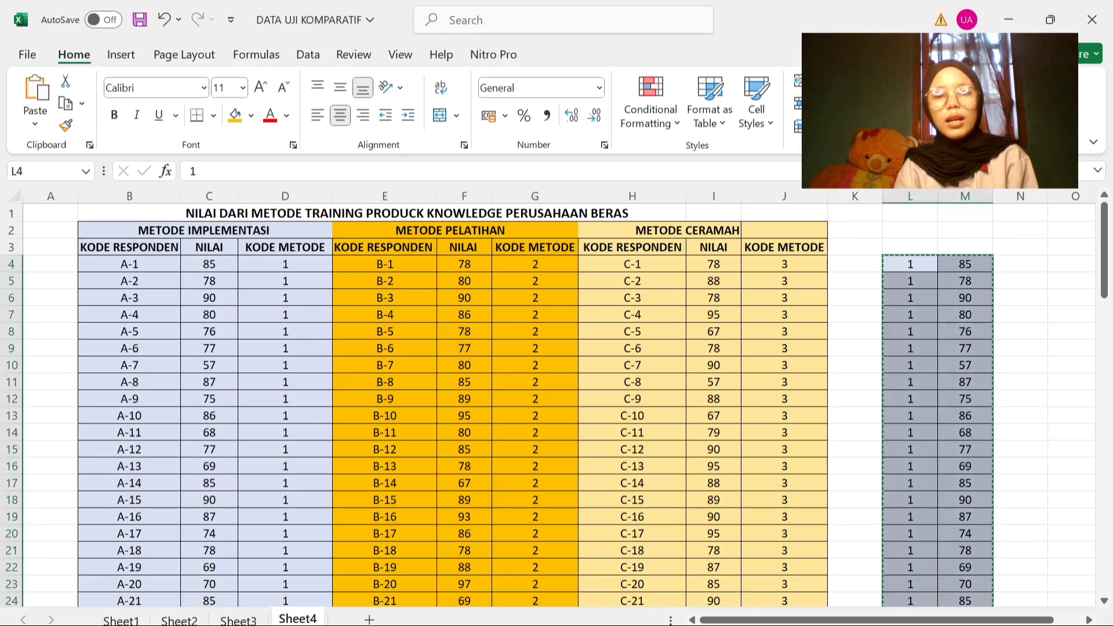
right_click(927, 262)
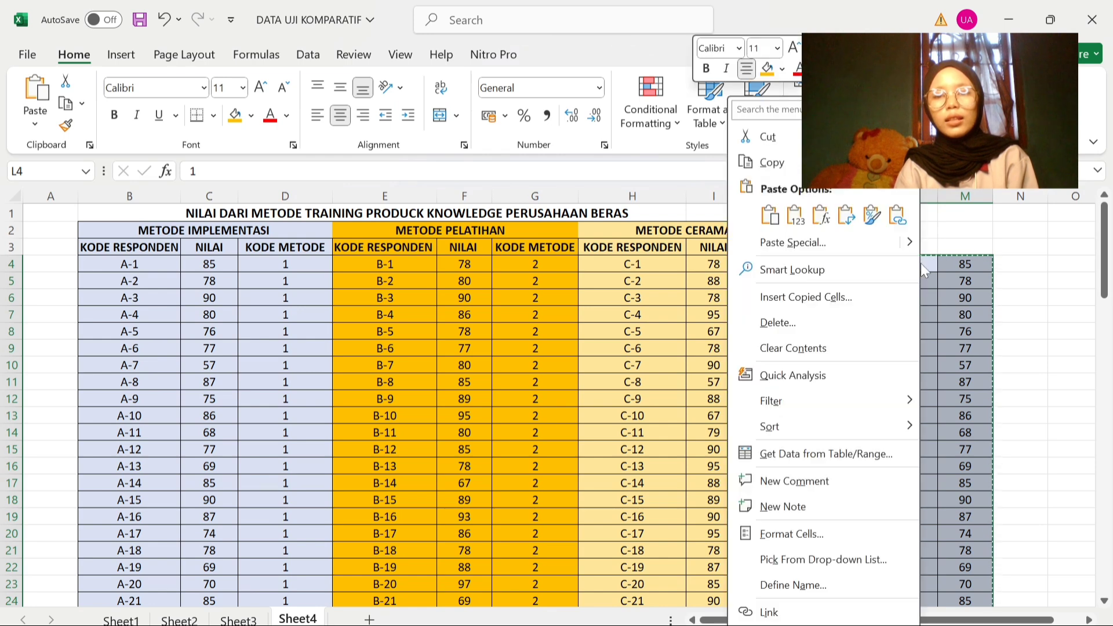
left_click(771, 162)
mouse_move(791, 625)
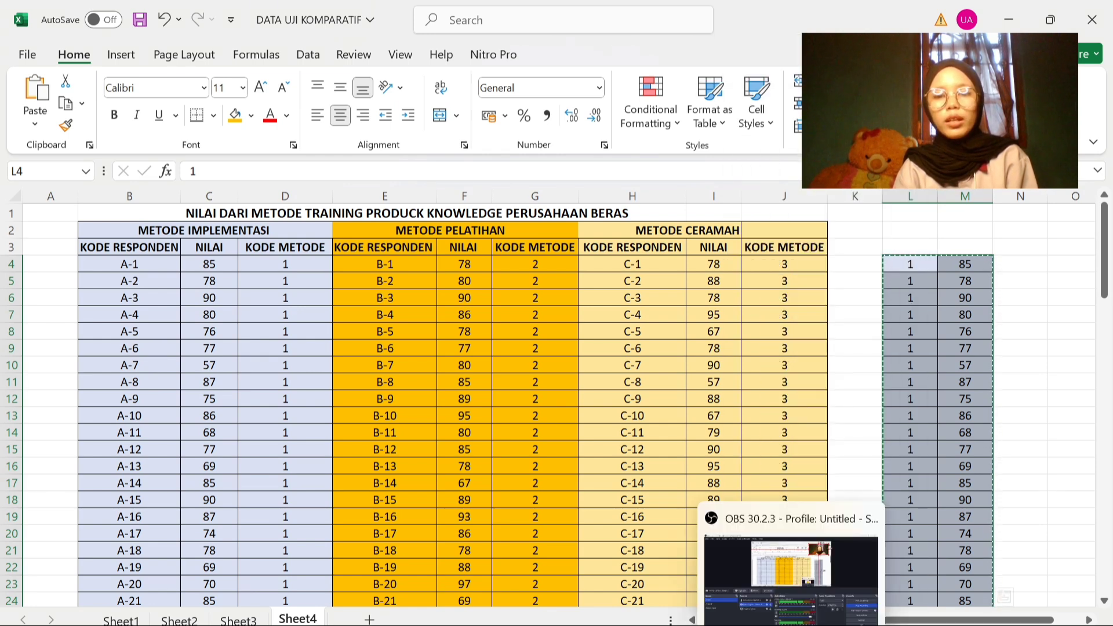
left_click(667, 606)
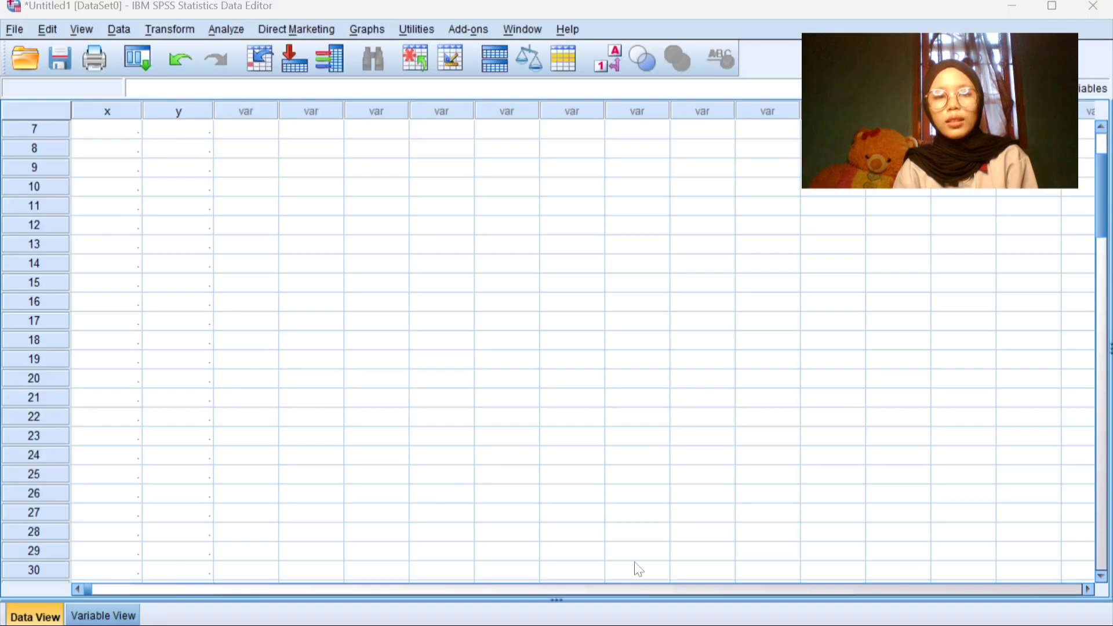
Switch to Excel and copy the stacked method codes and scores in cells L4:M93.
key("alt+Tab")
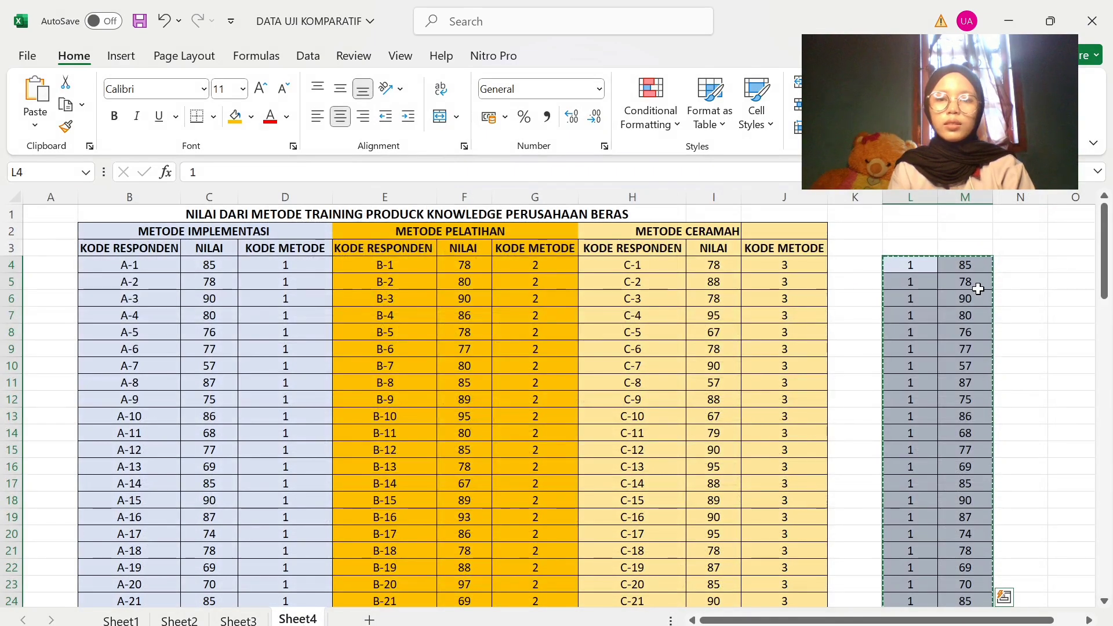
left_click_drag(919, 267, 976, 557)
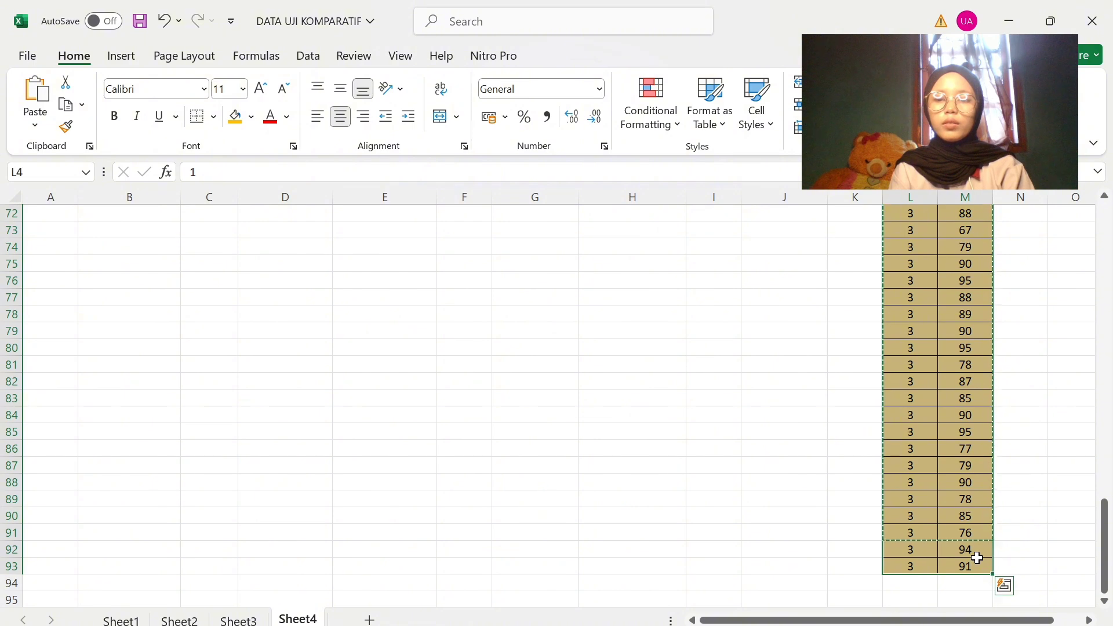
right_click(976, 558)
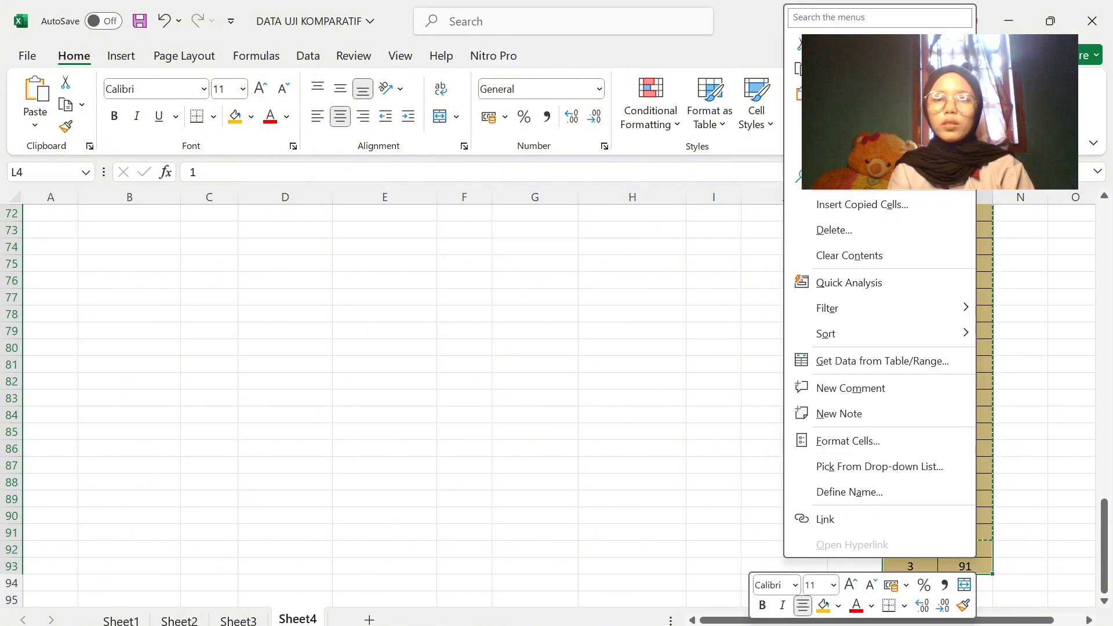
left_click(928, 69)
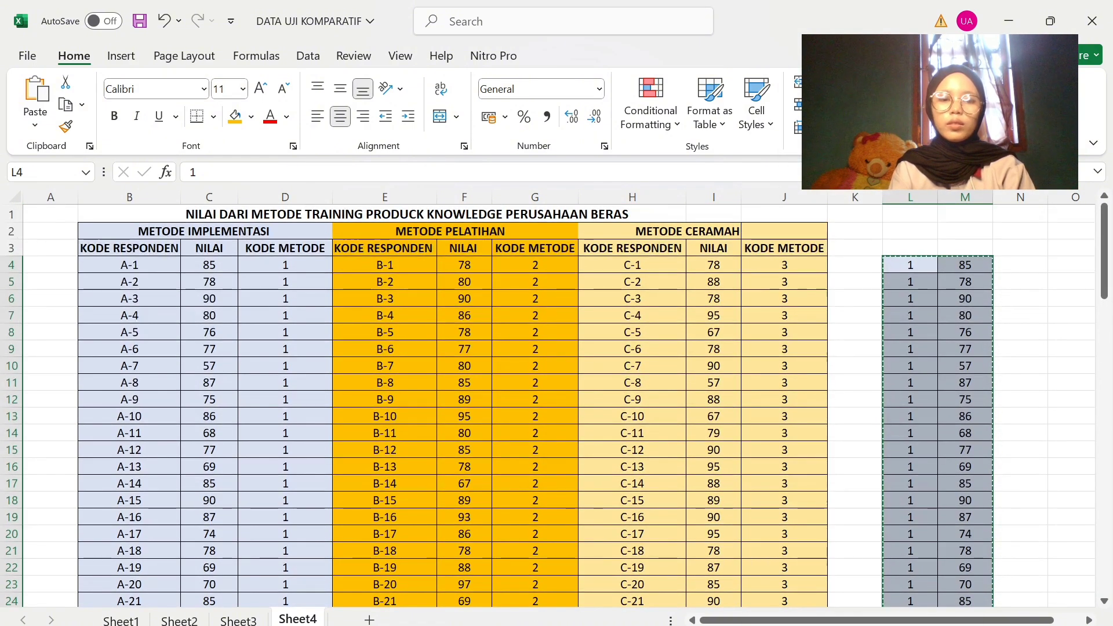
Switch to the SPSS Data Editor and paste the copied codes and scores into columns x and y from row 1.
left_click(715, 625)
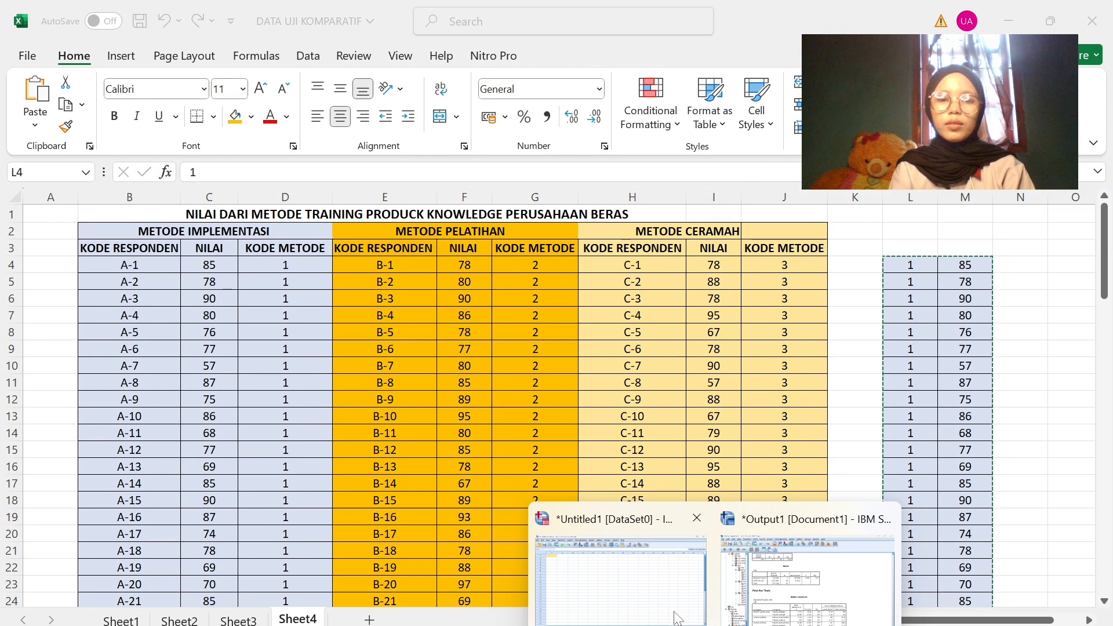
left_click(621, 576)
right_click(82, 132)
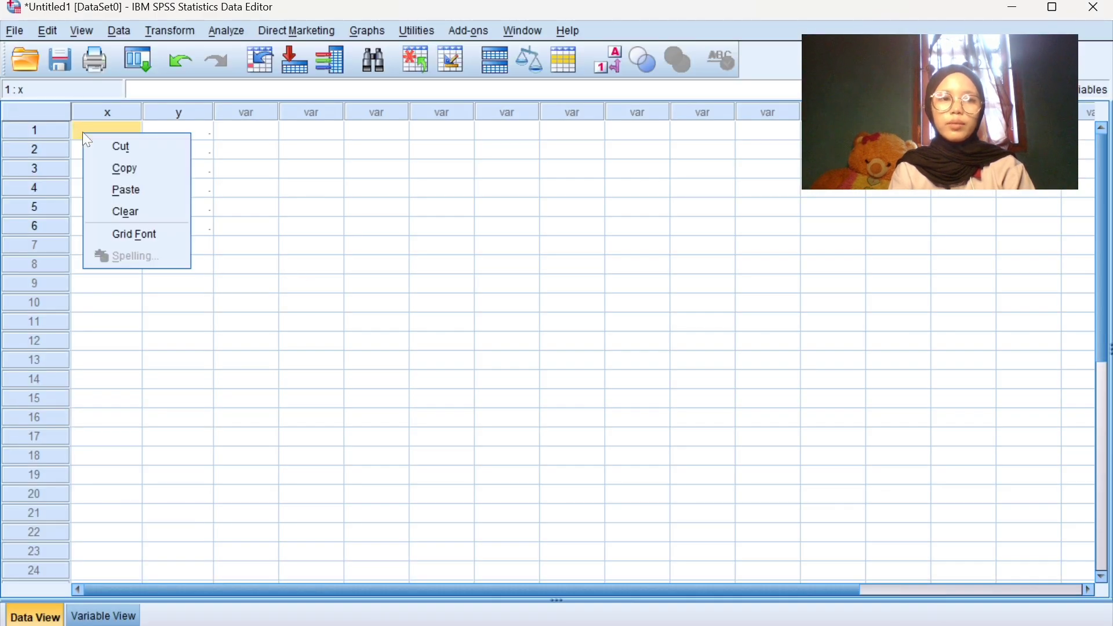
left_click(126, 189)
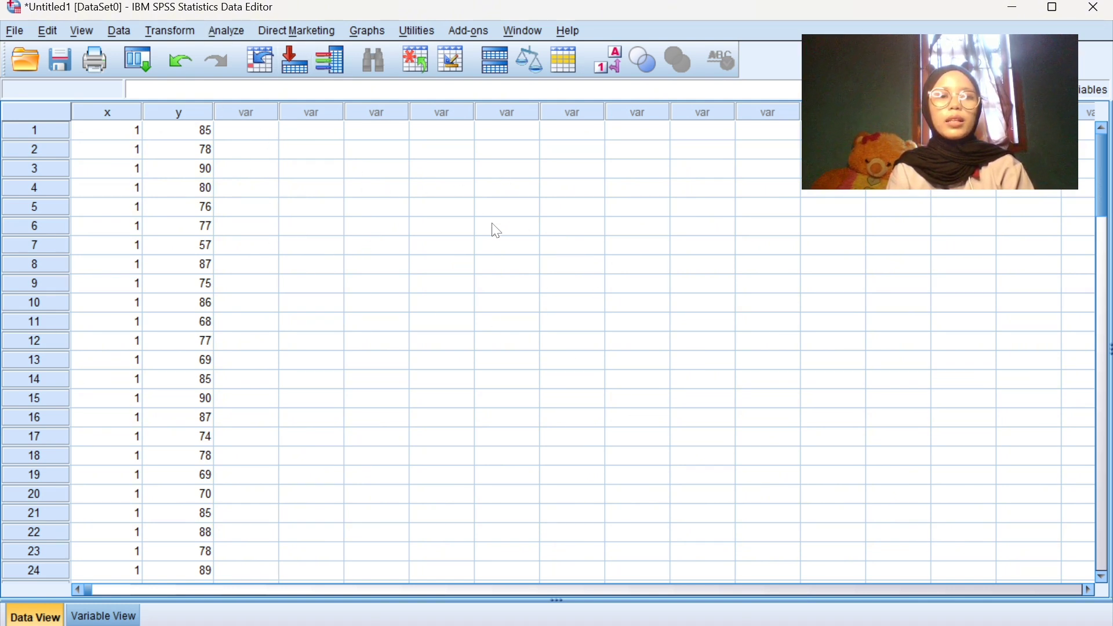
Start the Explore descriptive analysis and remove nilai [y] and metode [x] from its dependent and factor lists.
left_click(221, 32)
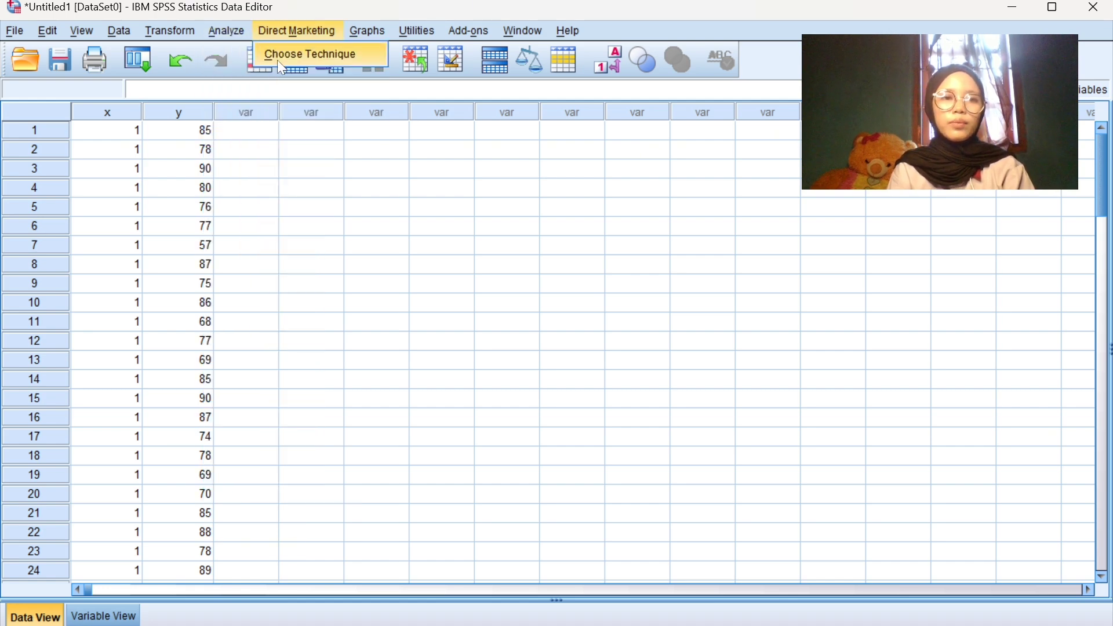
left_click(237, 33)
left_click(238, 34)
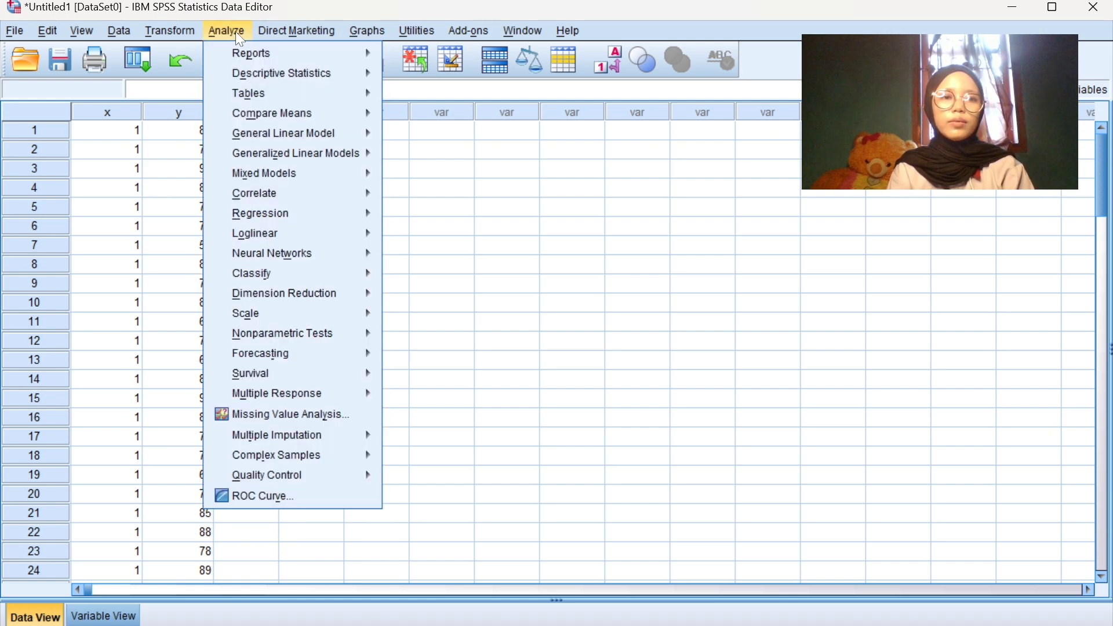
mouse_move(270, 85)
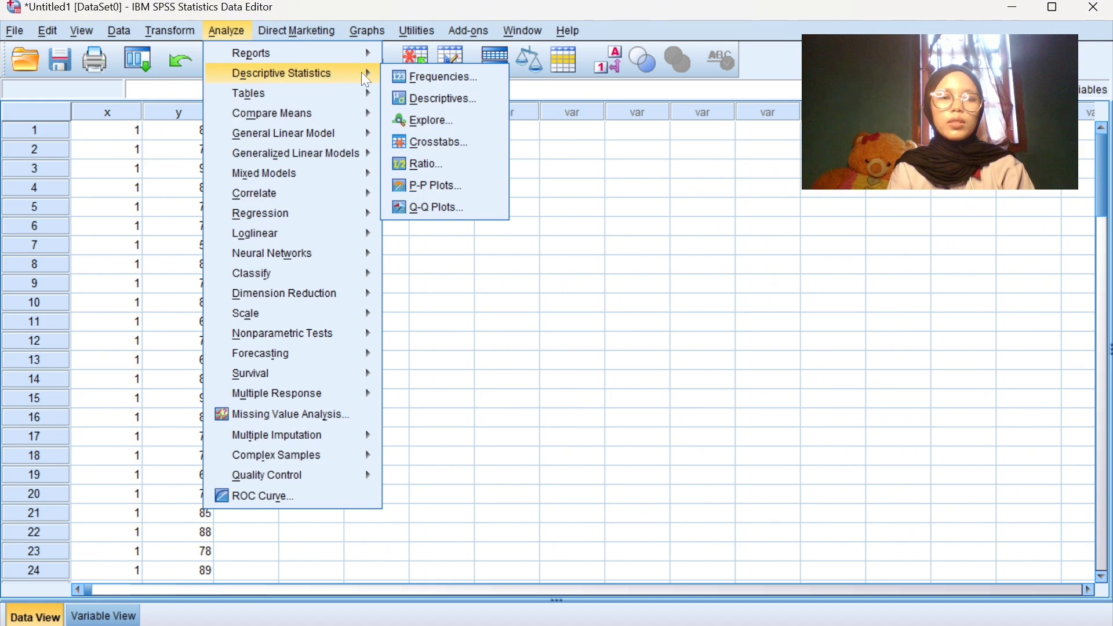
left_click(467, 121)
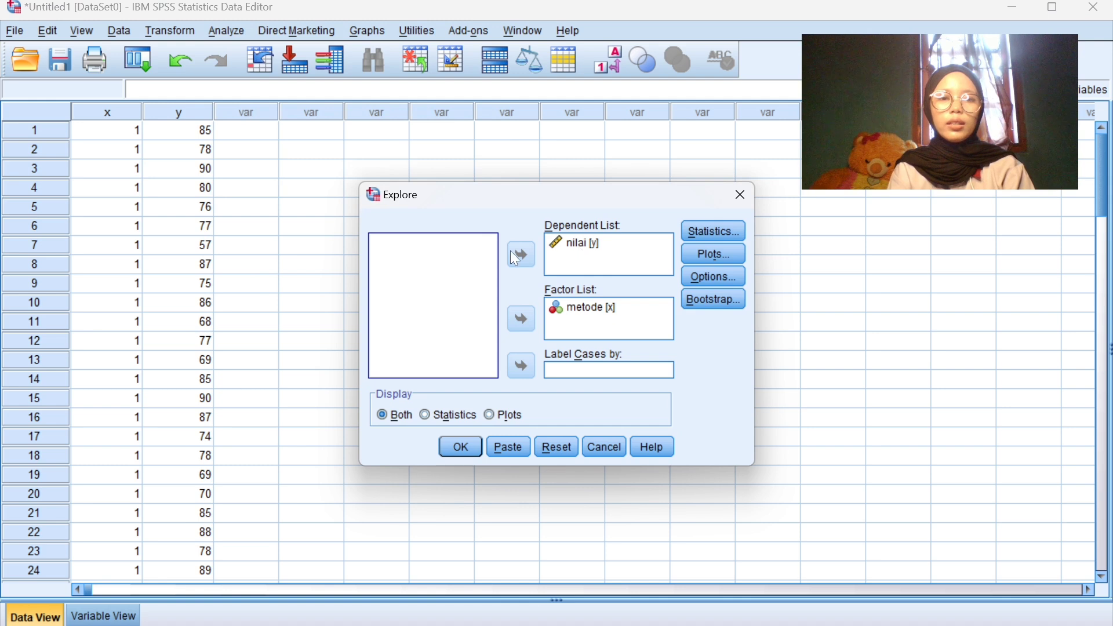
left_click(581, 244)
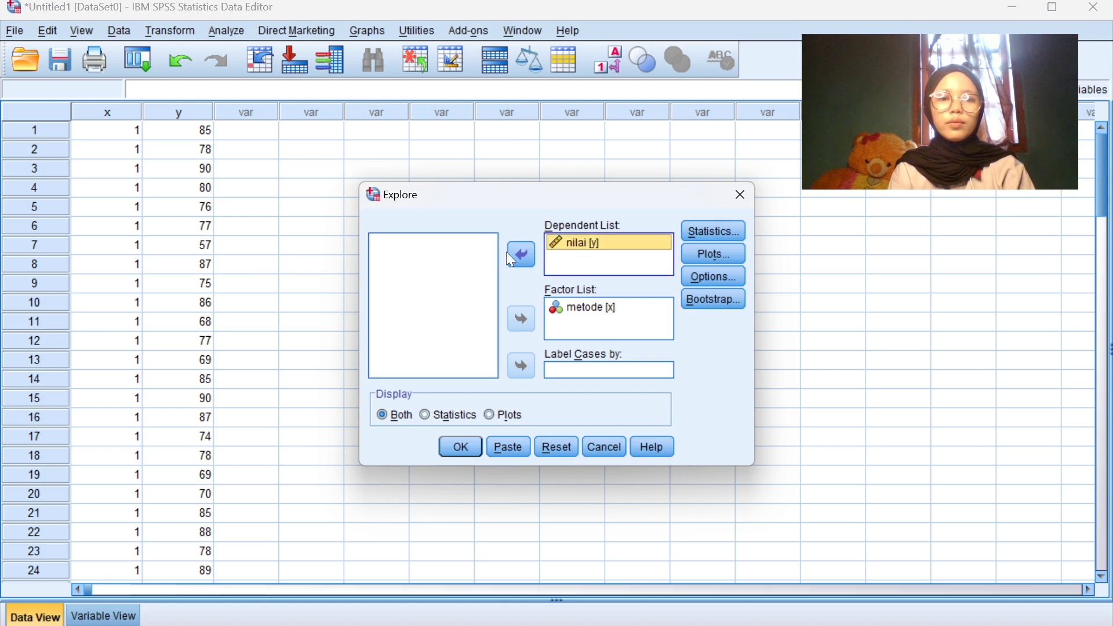
left_click(521, 255)
left_click(568, 310)
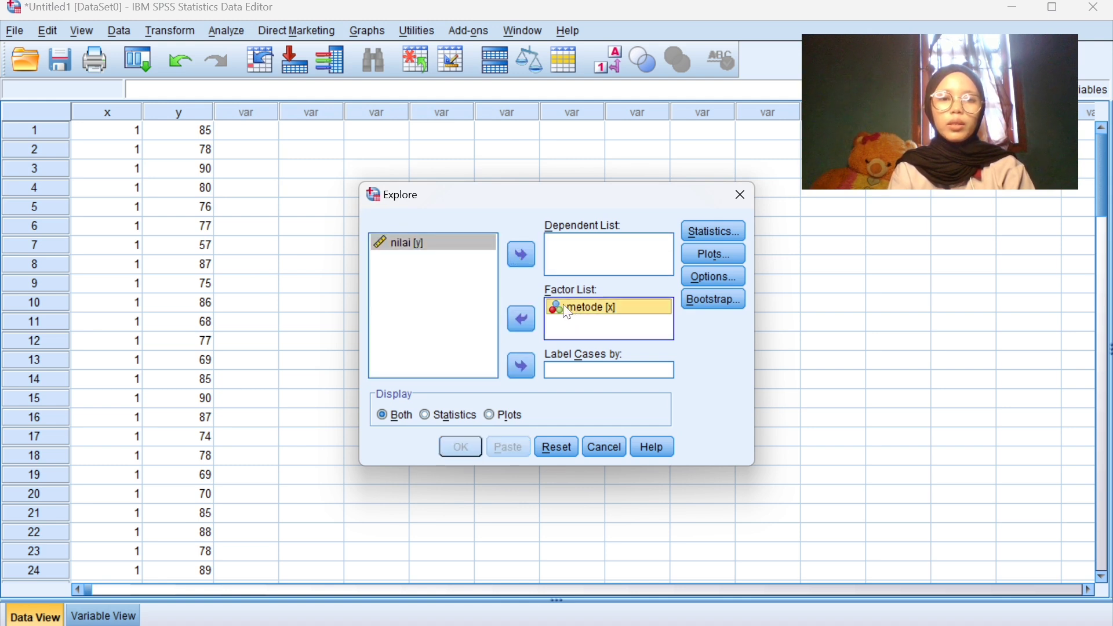
left_click(524, 317)
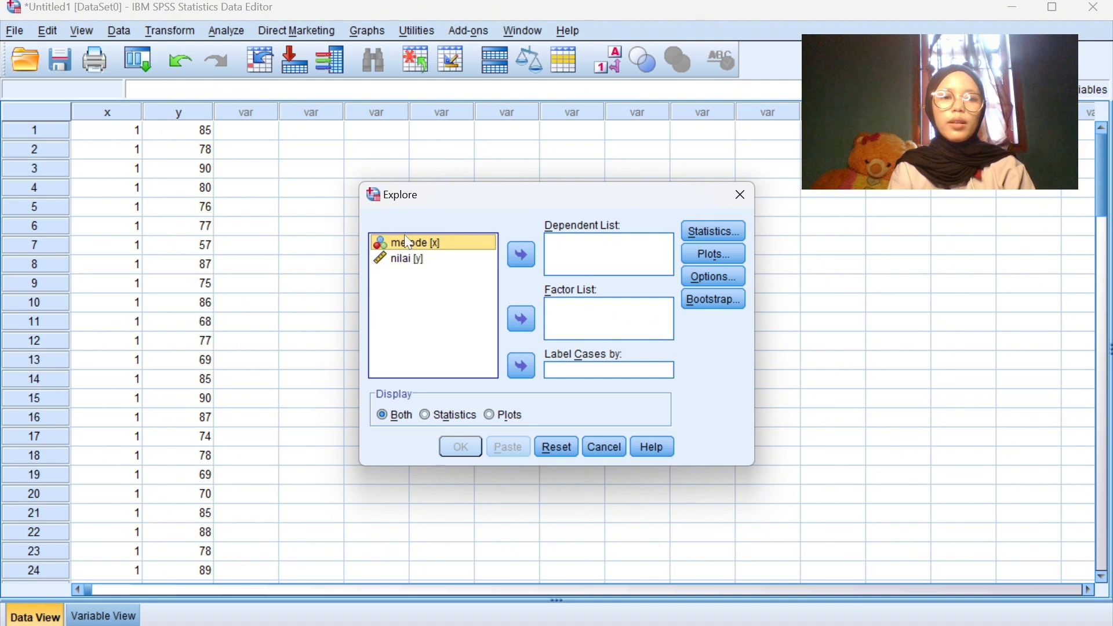
Assign metode [x] as the factor and nilai [y] as the dependent variable in the Explore analysis.
left_click(441, 242)
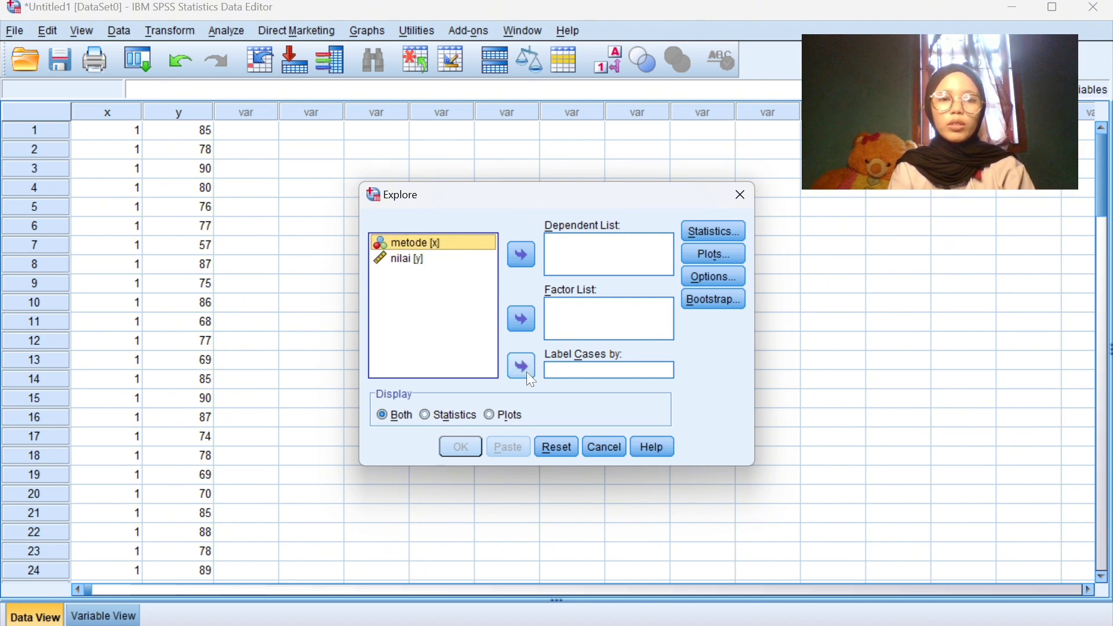
left_click(533, 322)
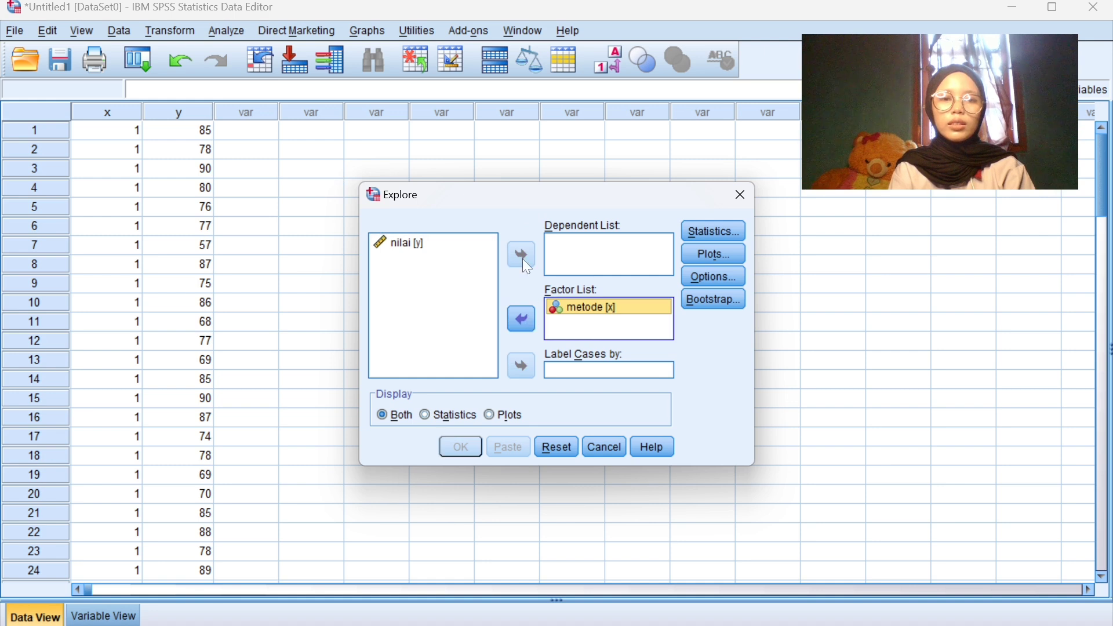
left_click(408, 245)
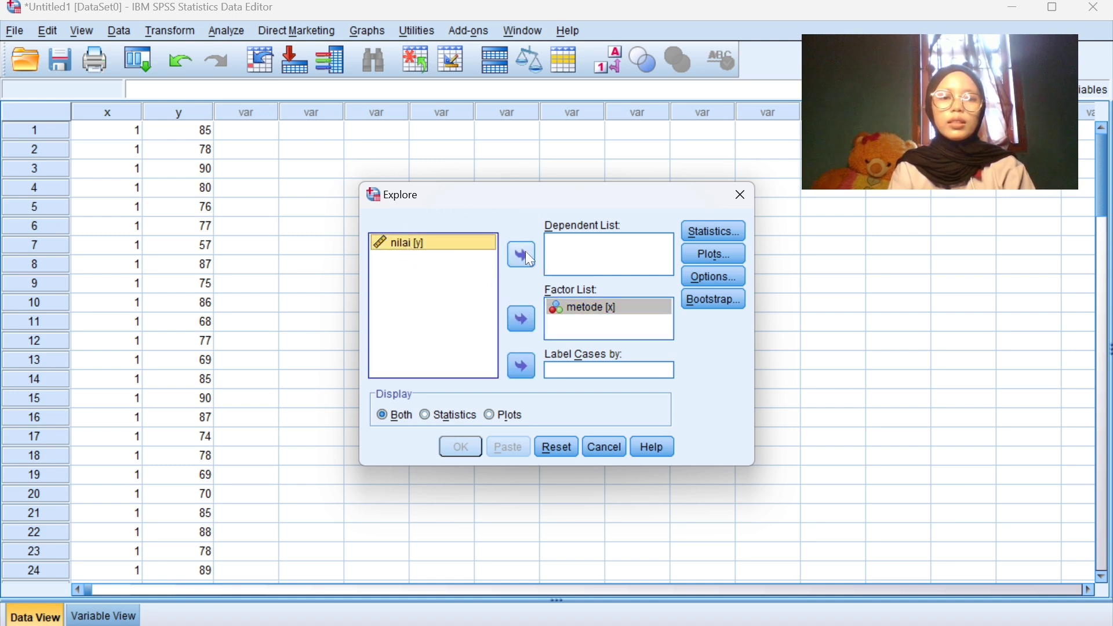
left_click(522, 254)
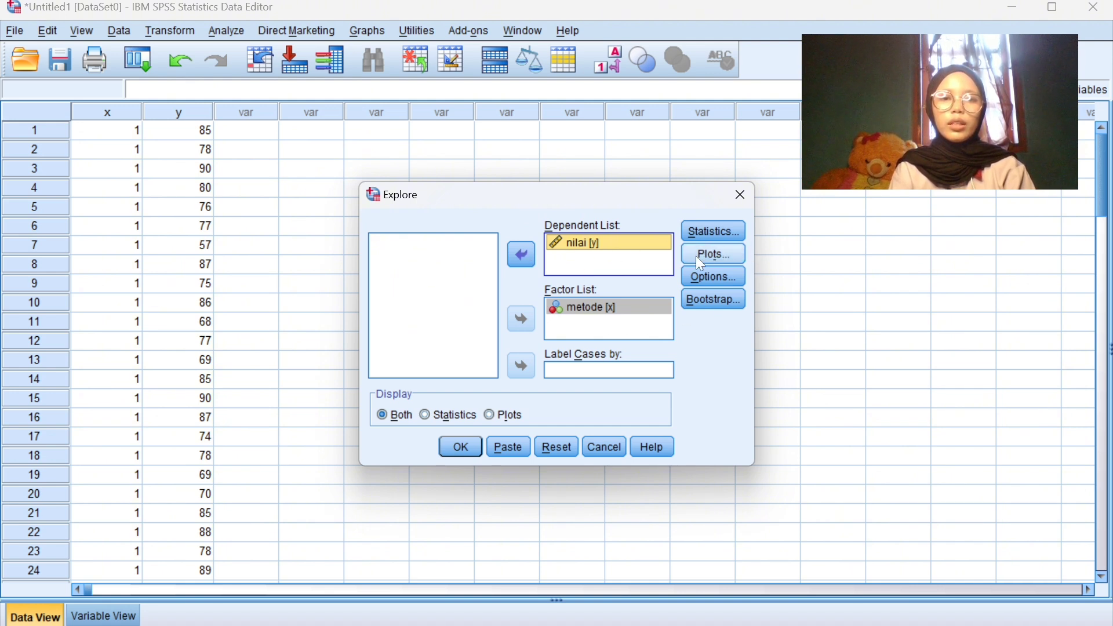
Include normality plots with tests in the Explore analysis and run it.
left_click(710, 259)
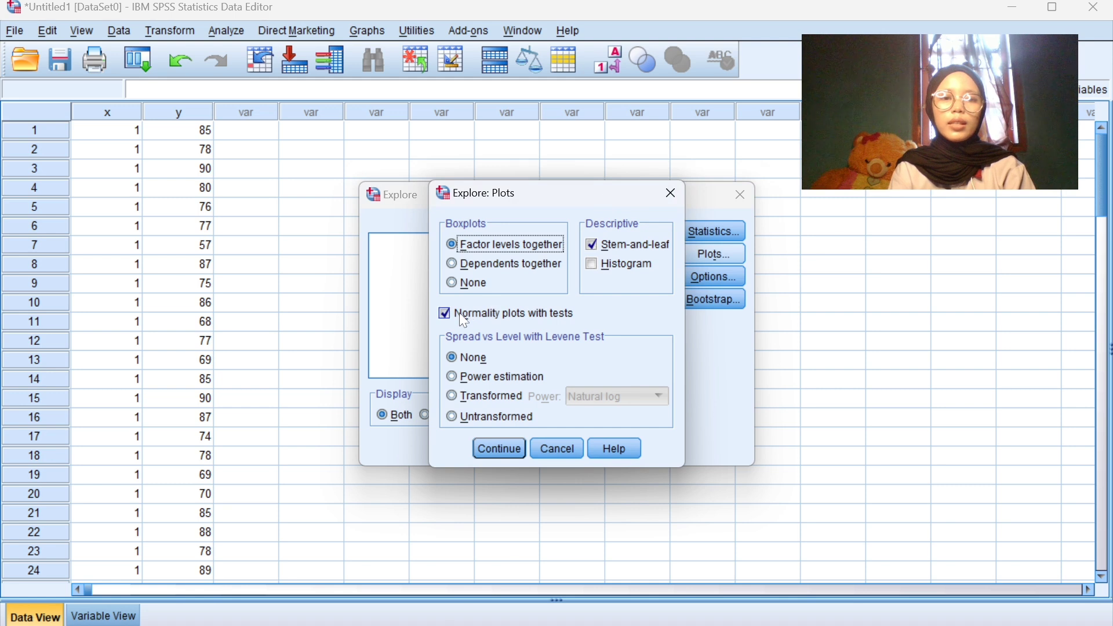
left_click(453, 315)
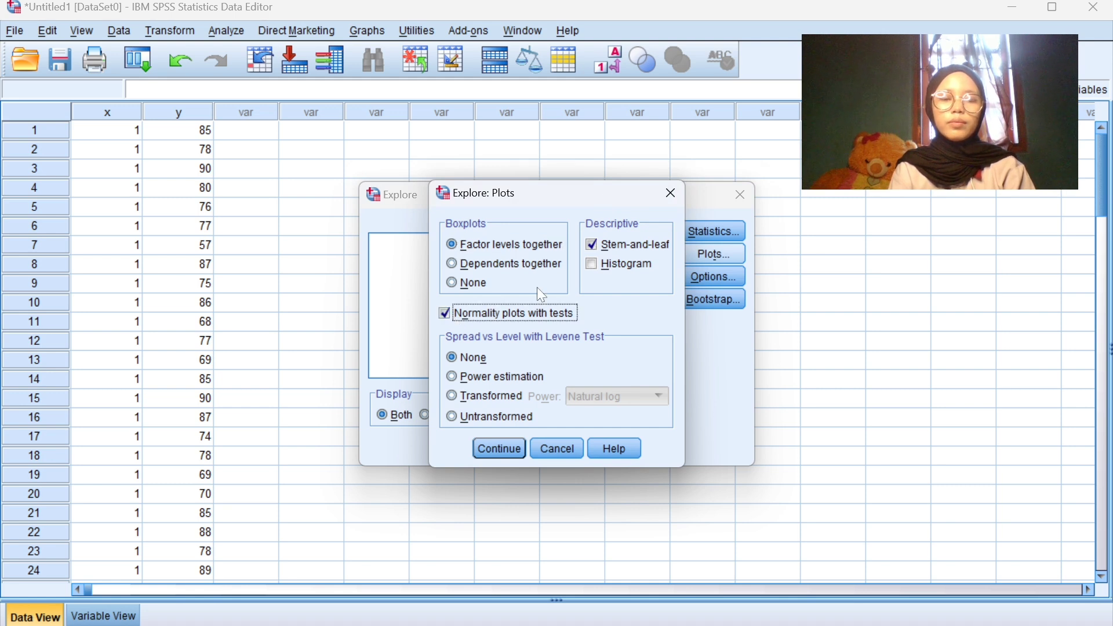
left_click(502, 452)
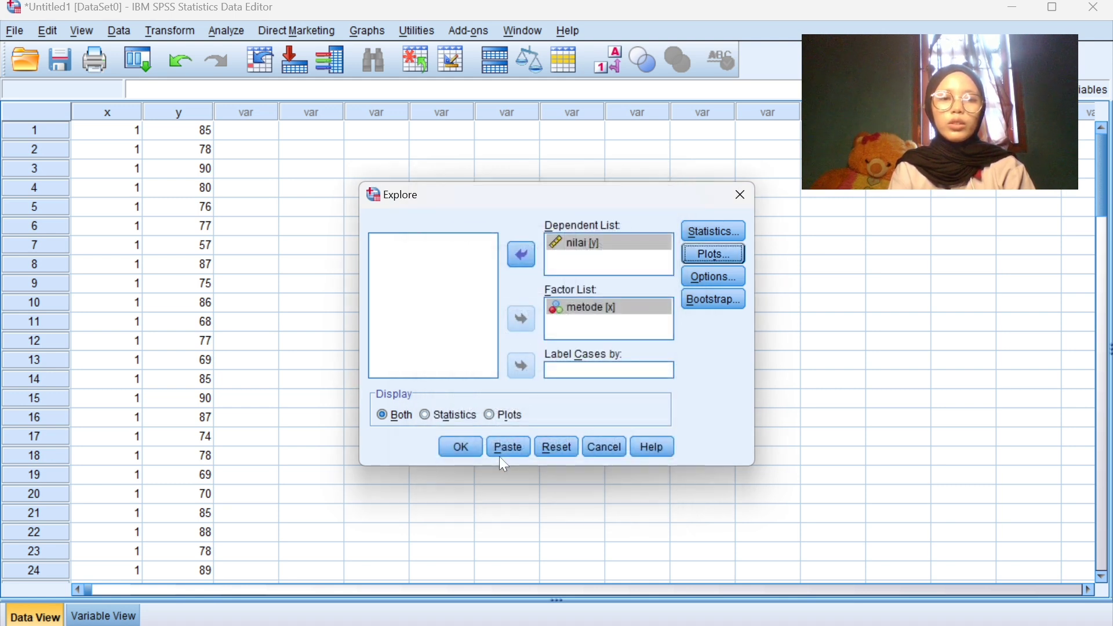
left_click(461, 447)
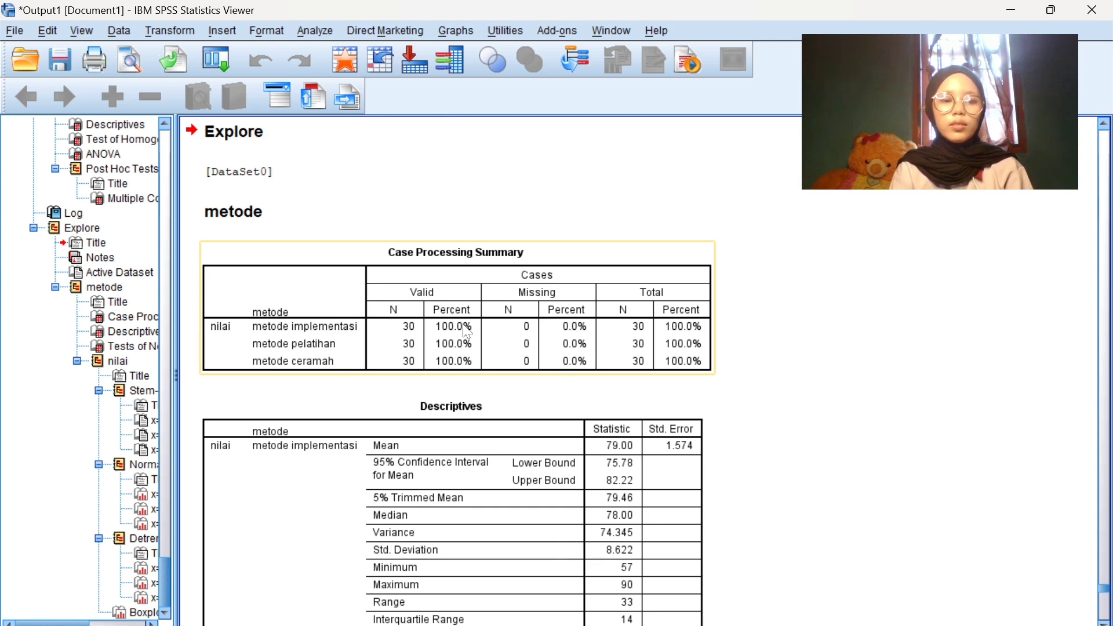
Examine the Explore output's descriptives, Tests of Normality table and stem-and-leaf plots for the three methods.
scroll(468, 332, "down", 8)
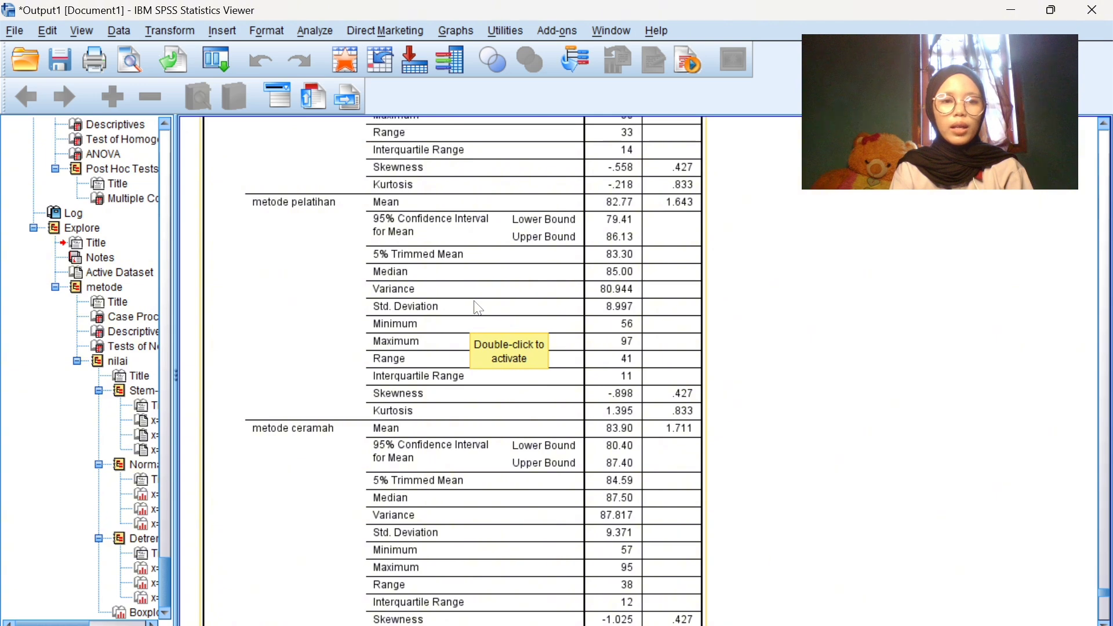
scroll(478, 309, "down", 5)
scroll(481, 306, "down", 3)
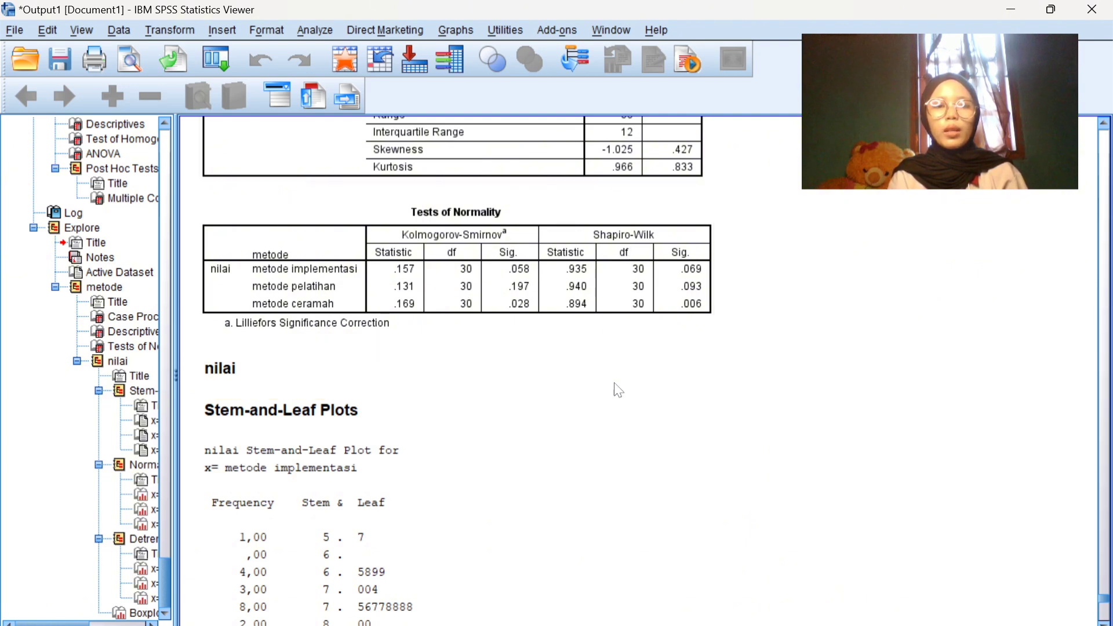
scroll(522, 347, "down", 3)
scroll(516, 359, "down", 3)
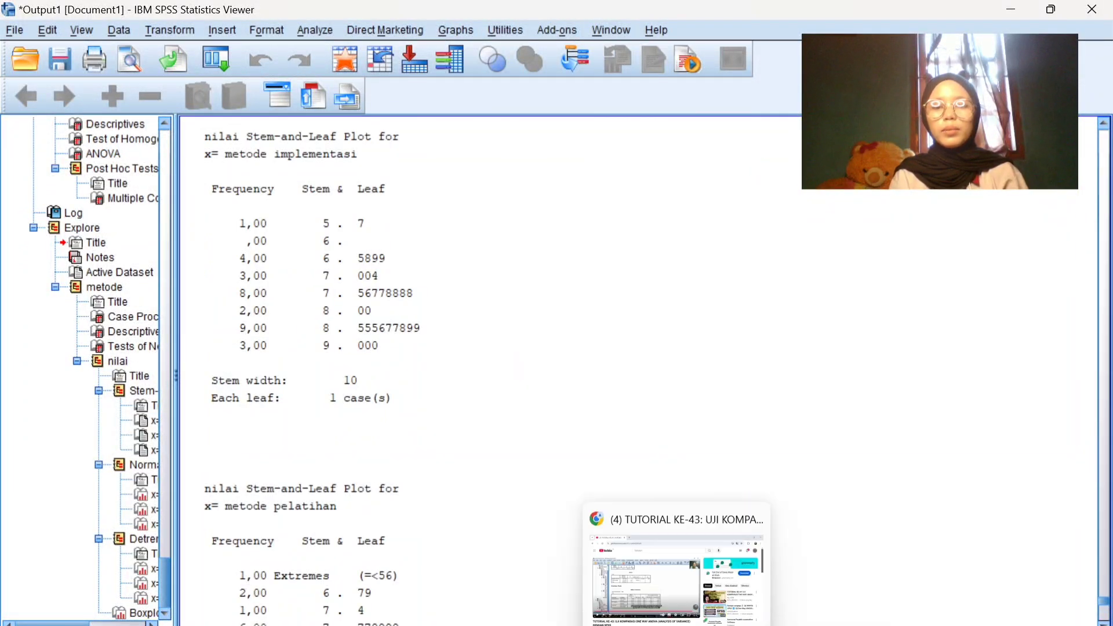
Return to the Data Editor, start a One-Way ANOVA and clear its existing dependent and factor variables.
mouse_move(715, 625)
left_click(655, 595)
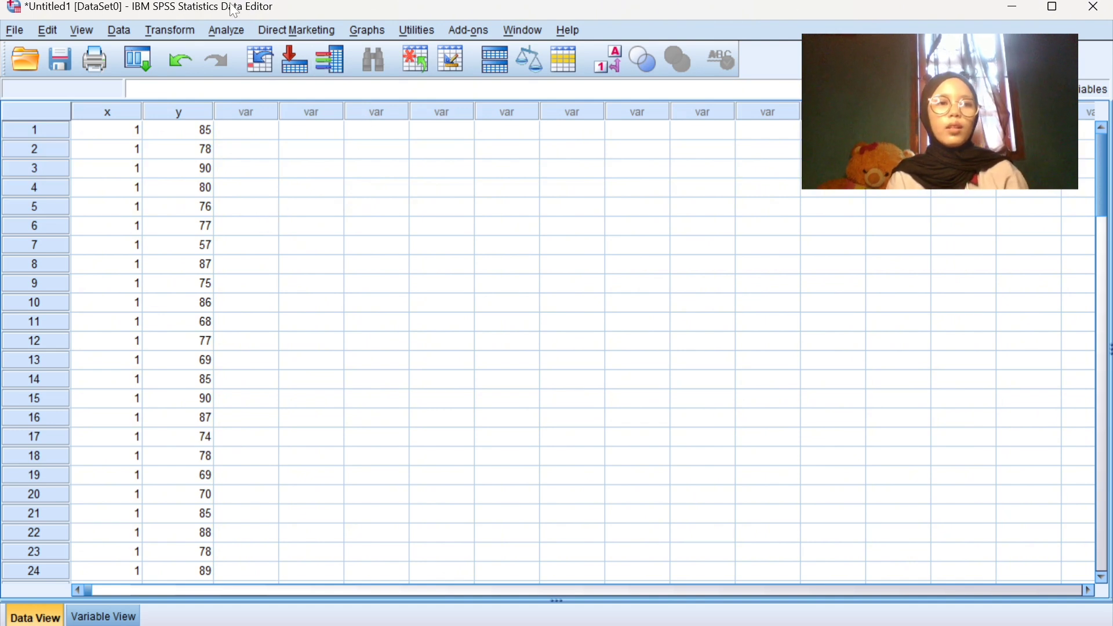
left_click(225, 29)
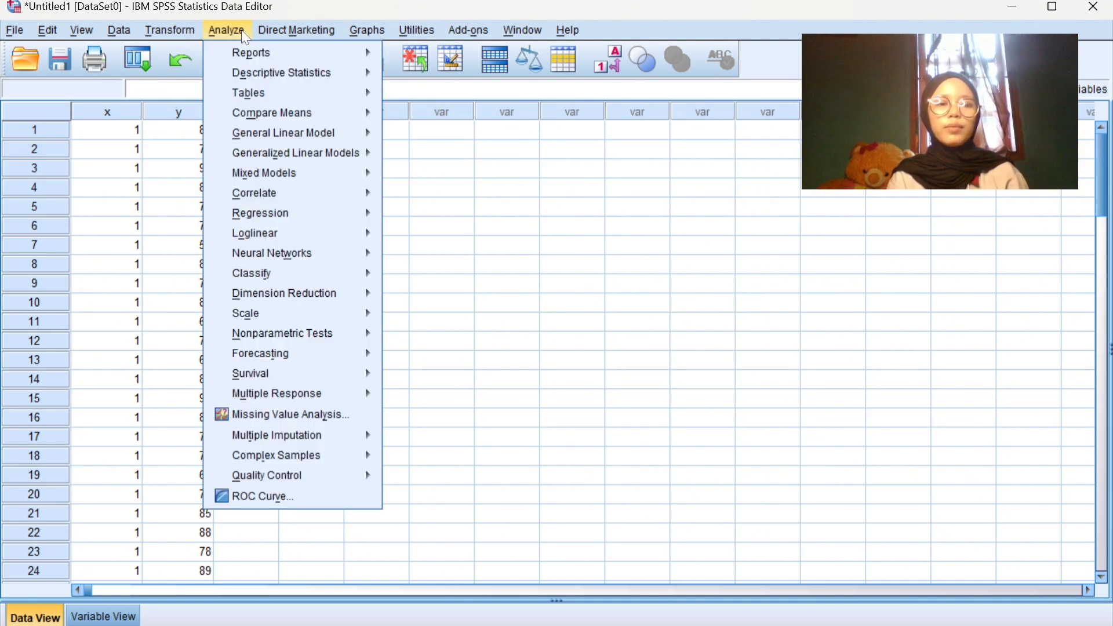
mouse_move(290, 32)
left_click(227, 18)
left_click(226, 31)
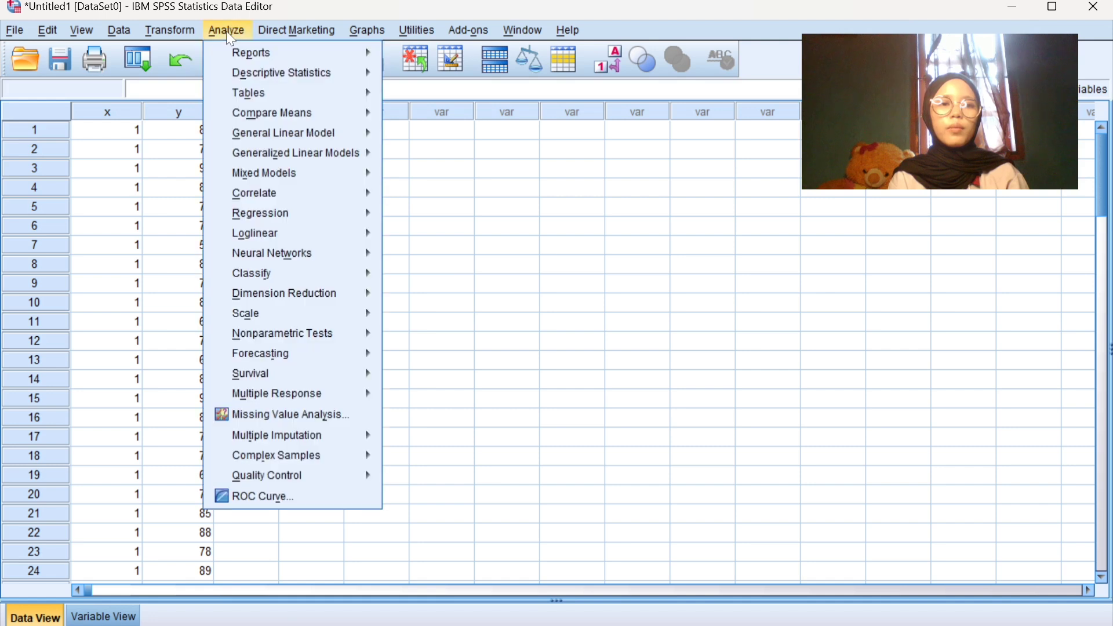
mouse_move(312, 119)
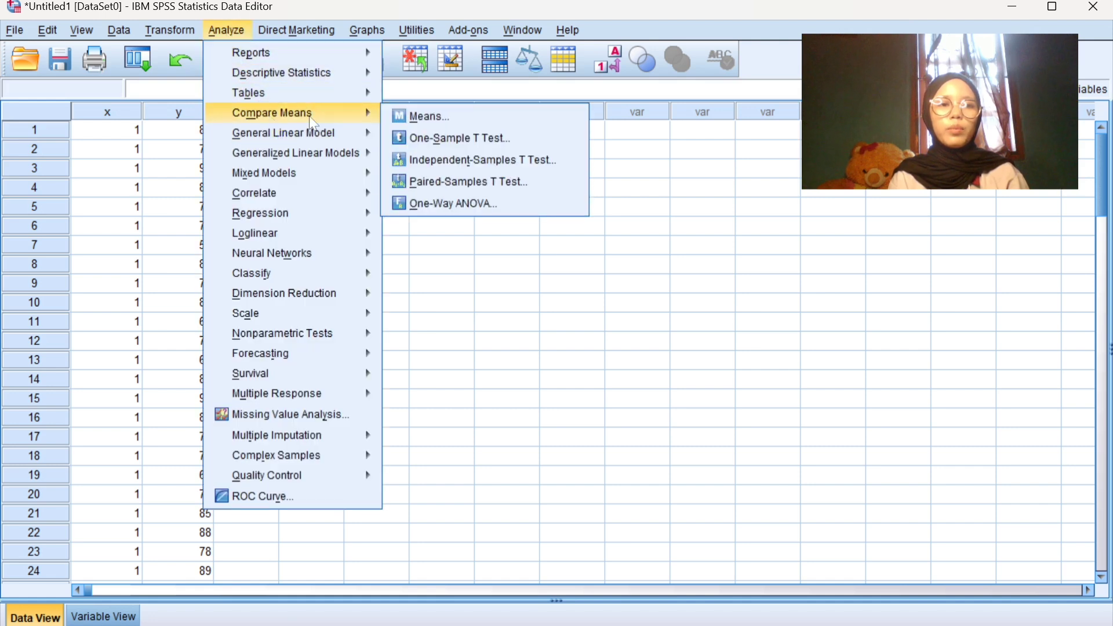
left_click(452, 207)
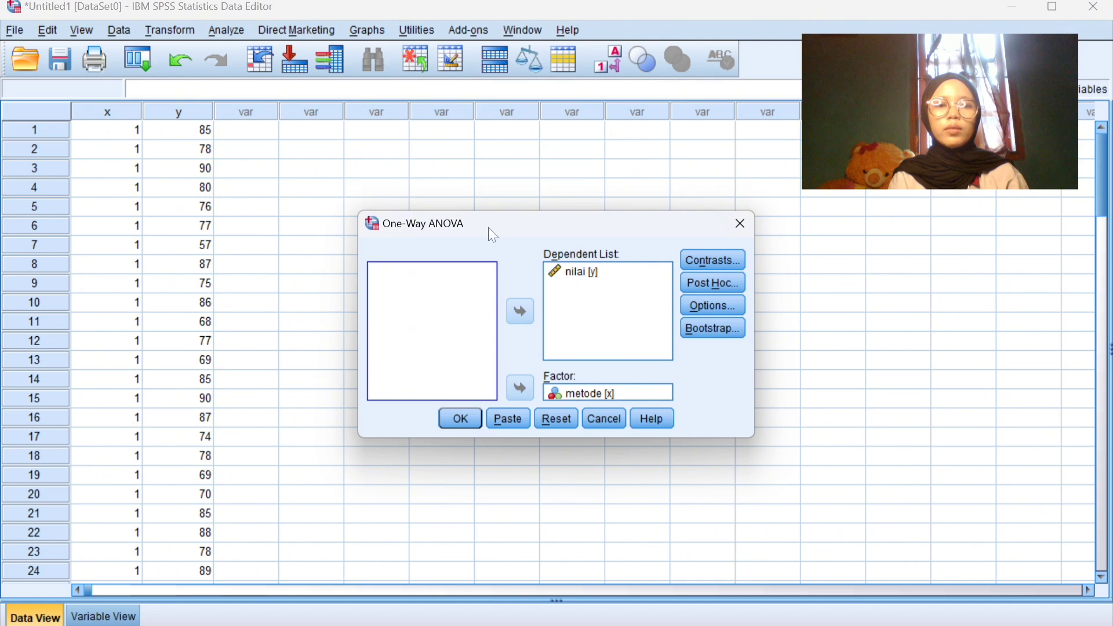
left_click(585, 282)
left_click(521, 312)
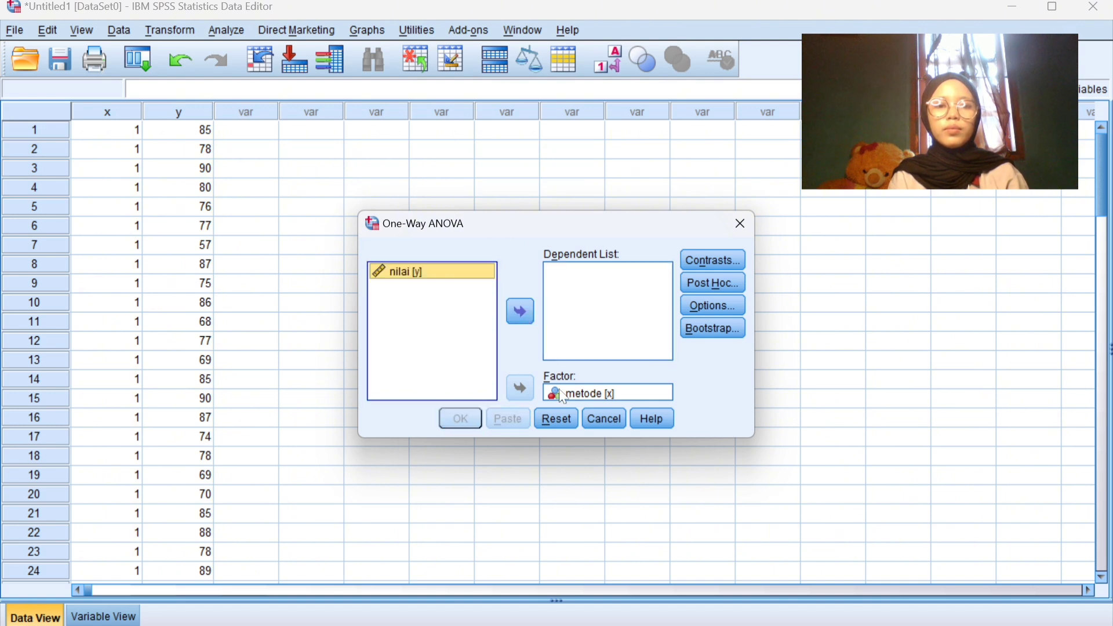
left_click(566, 399)
left_click(520, 388)
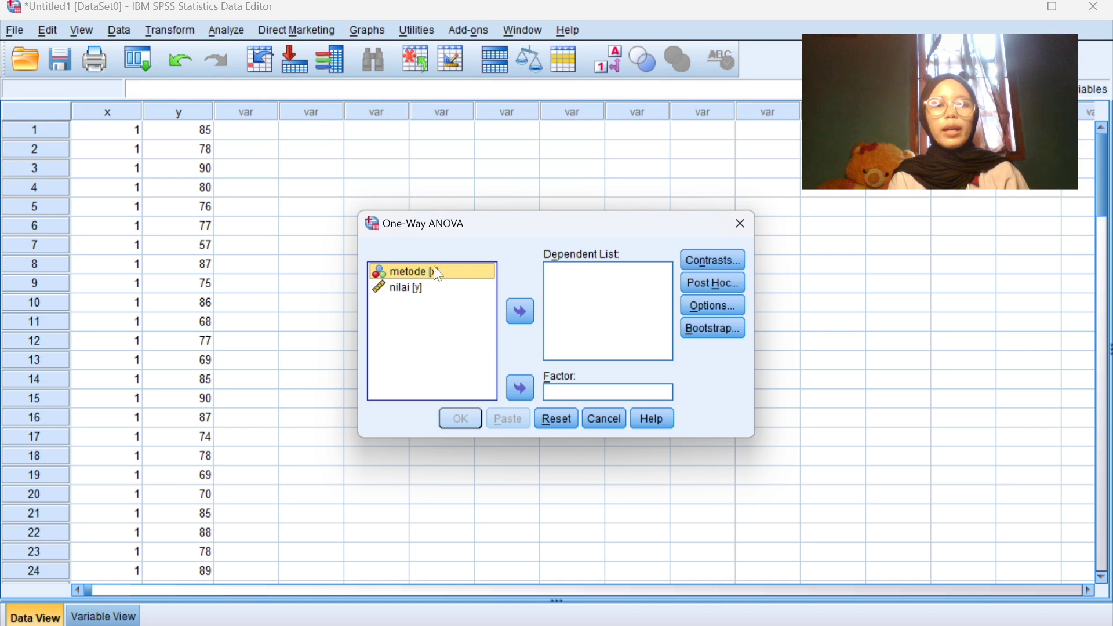
Assign metode [x] as the factor and nilai [y] as the dependent variable in the One-Way ANOVA.
left_click(520, 389)
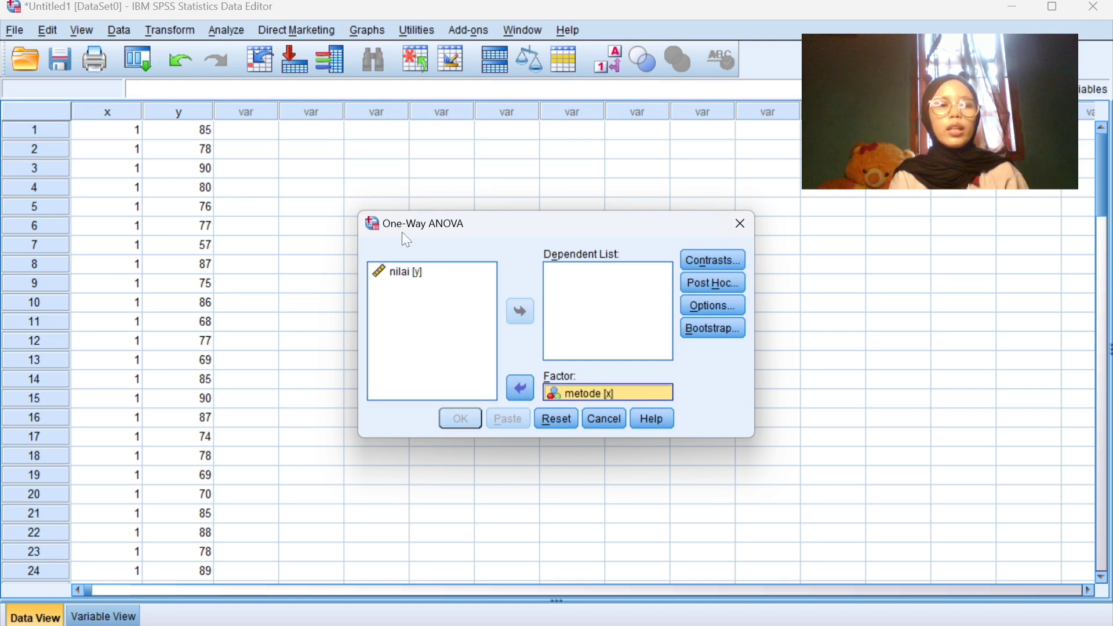
left_click(391, 274)
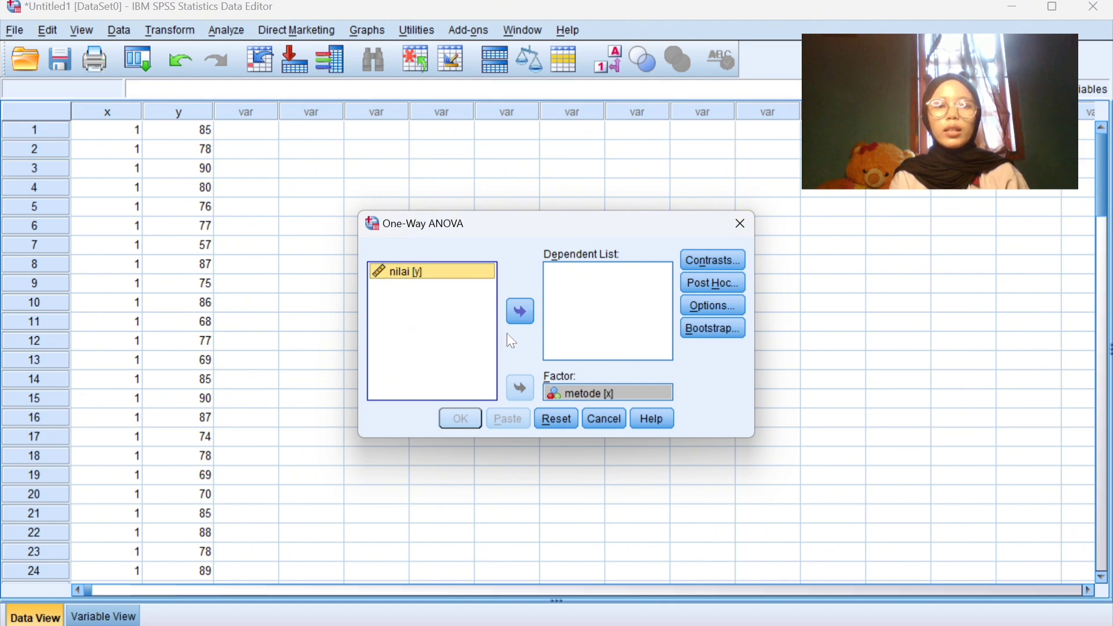
left_click(516, 315)
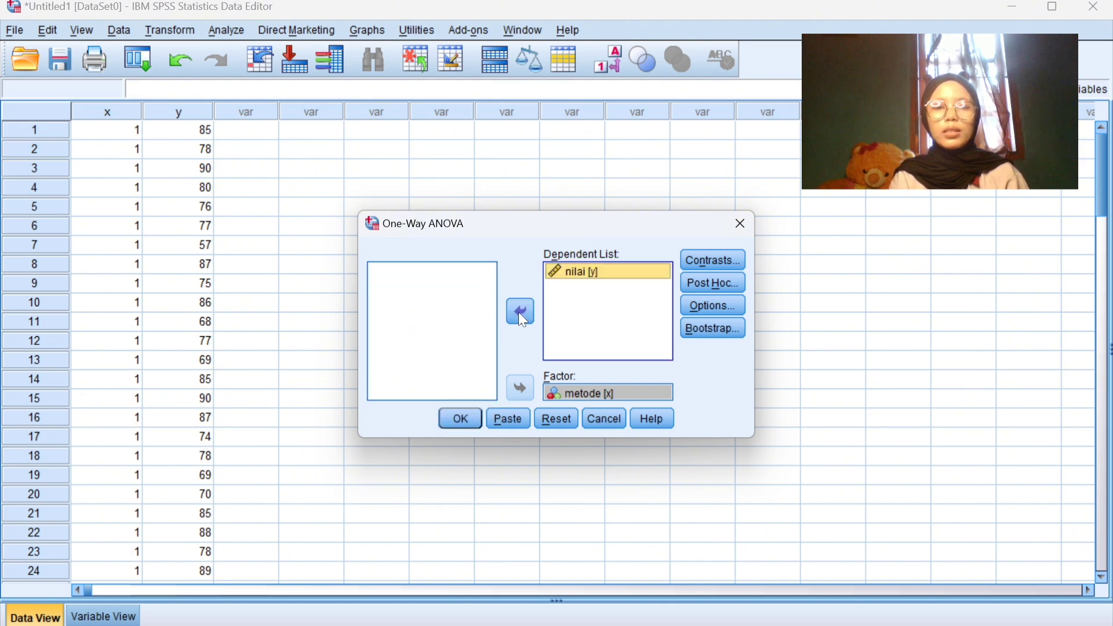
Use LSD as the post hoc multiple comparison test for the One-Way ANOVA, under equal variances assumed.
left_click(423, 325)
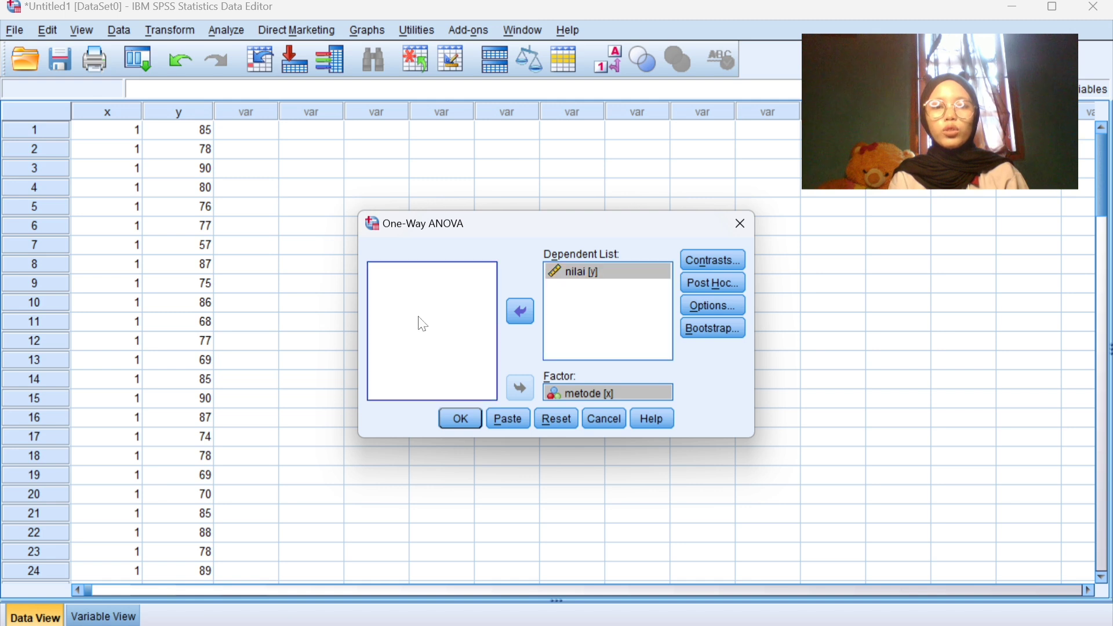
left_click(695, 285)
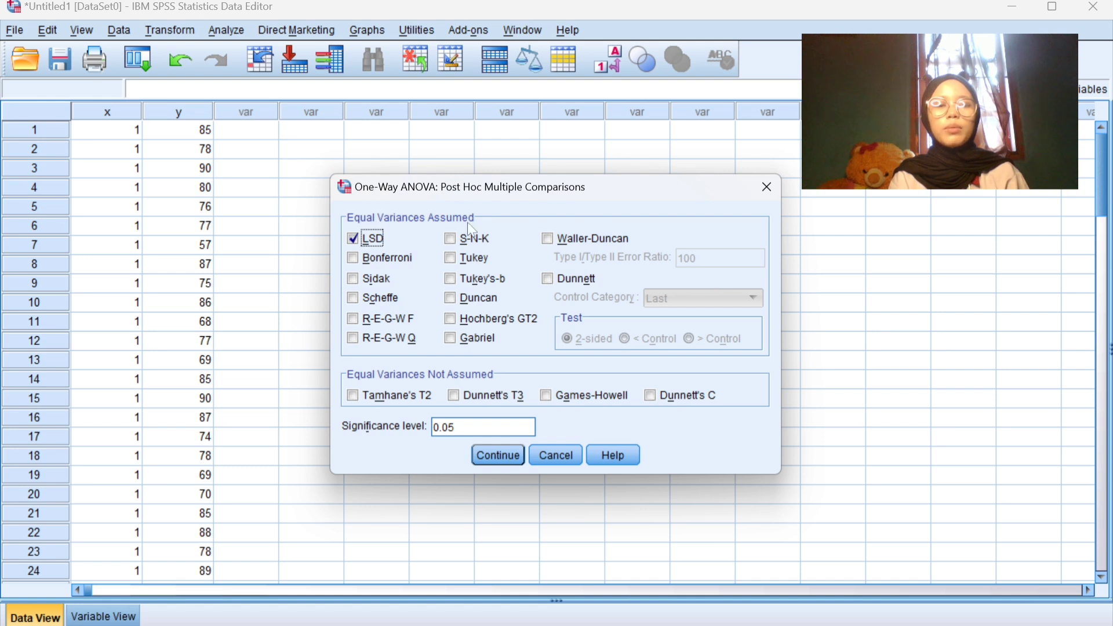
left_click(351, 238)
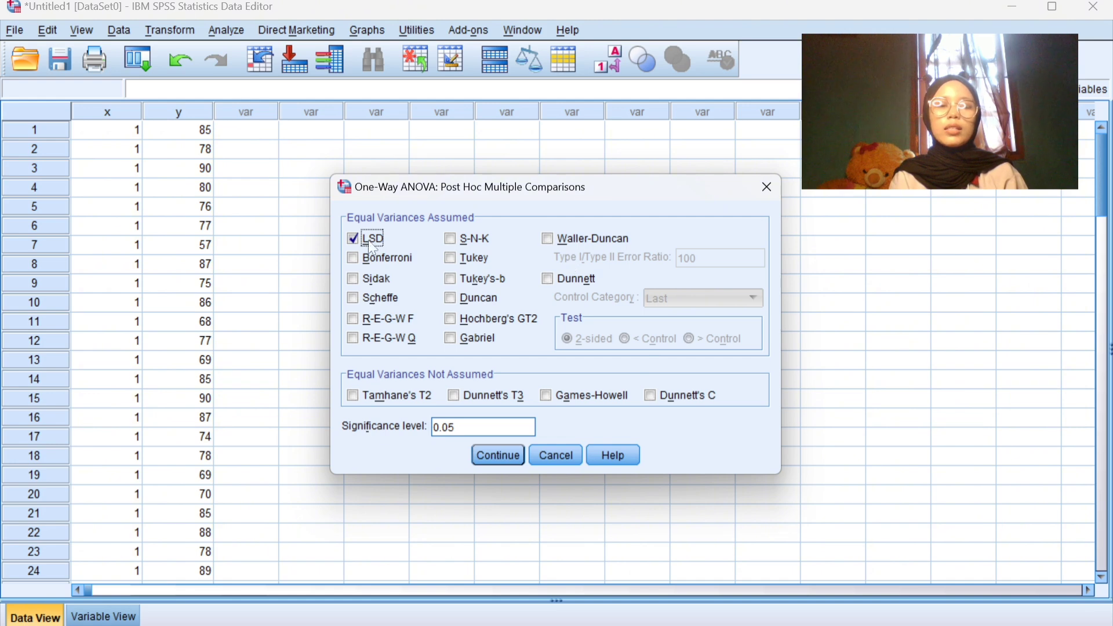
left_click(497, 455)
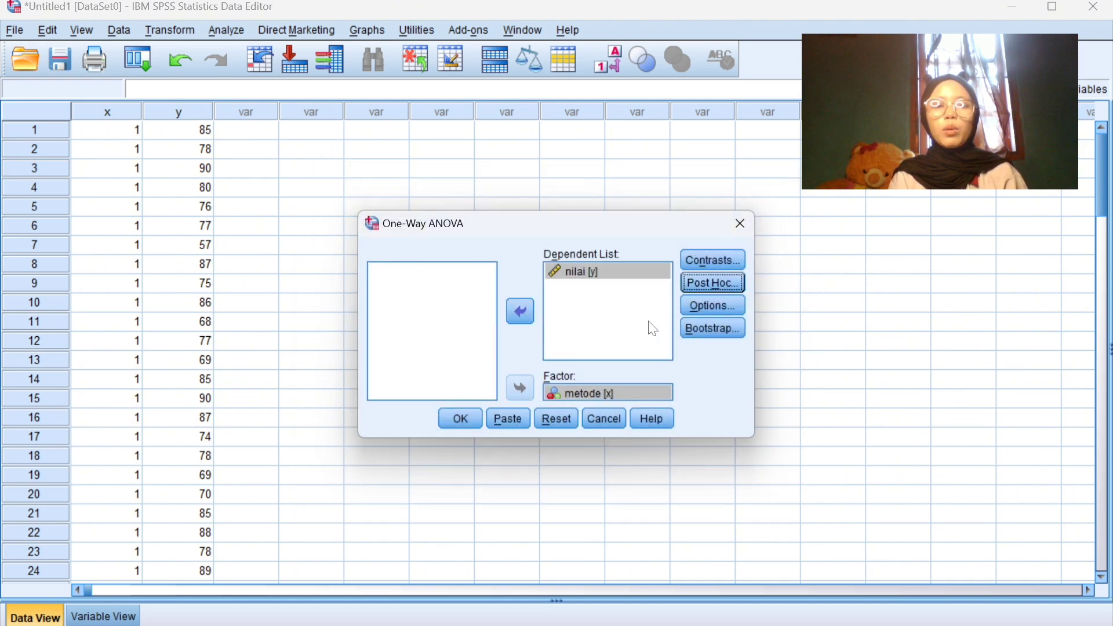
Include Descriptive statistics and the Homogeneity of variance test in the One-Way ANOVA and run it.
left_click(705, 312)
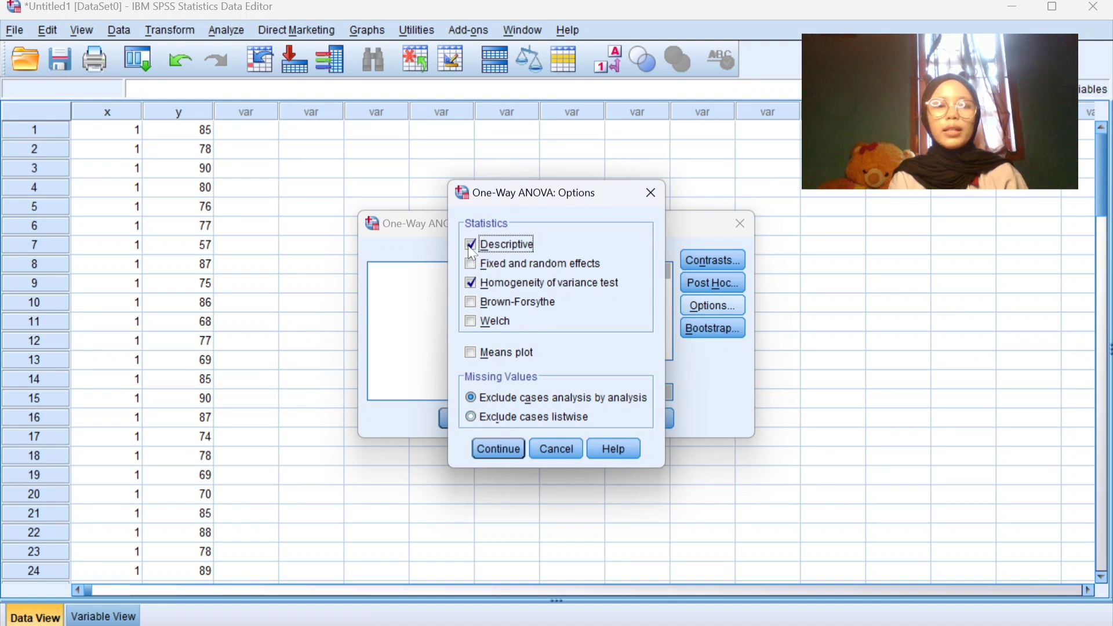
left_click(471, 283)
left_click(472, 283)
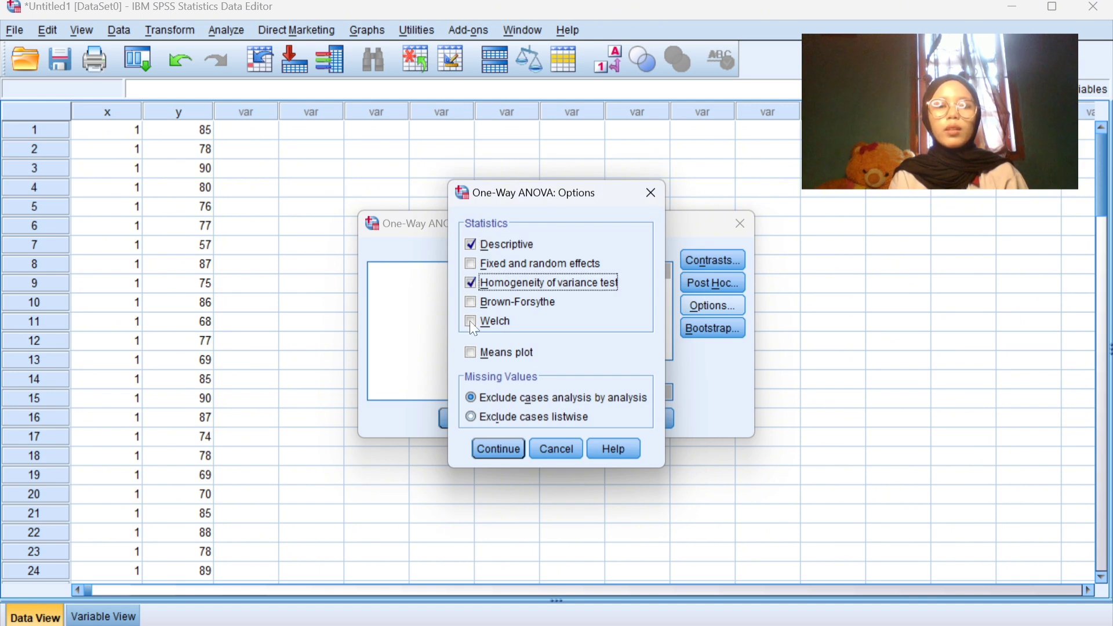
left_click(499, 448)
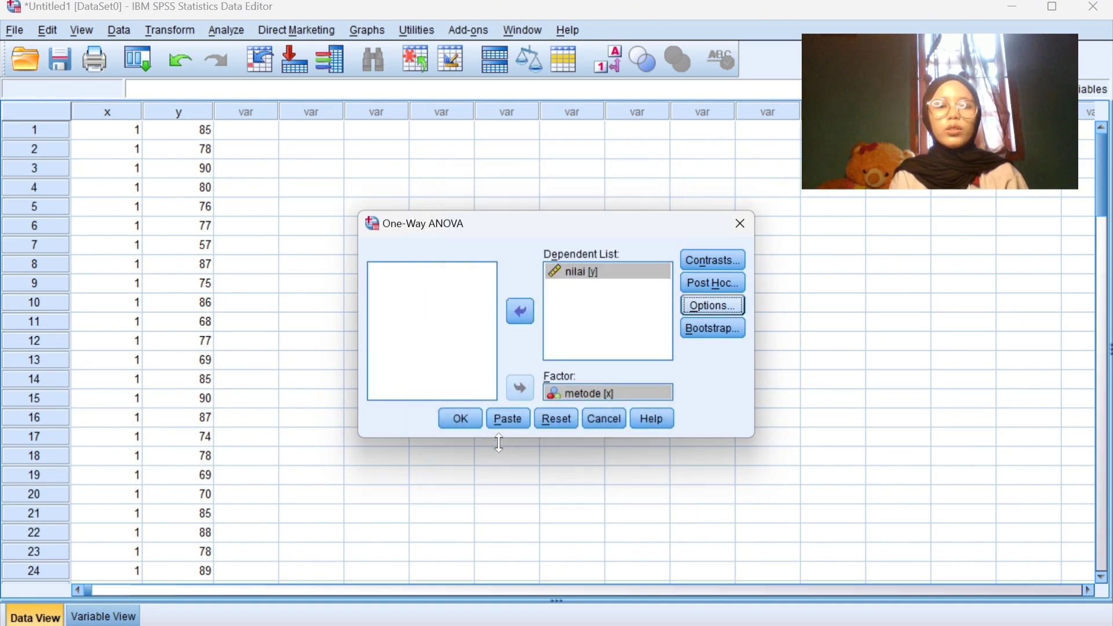
left_click(464, 418)
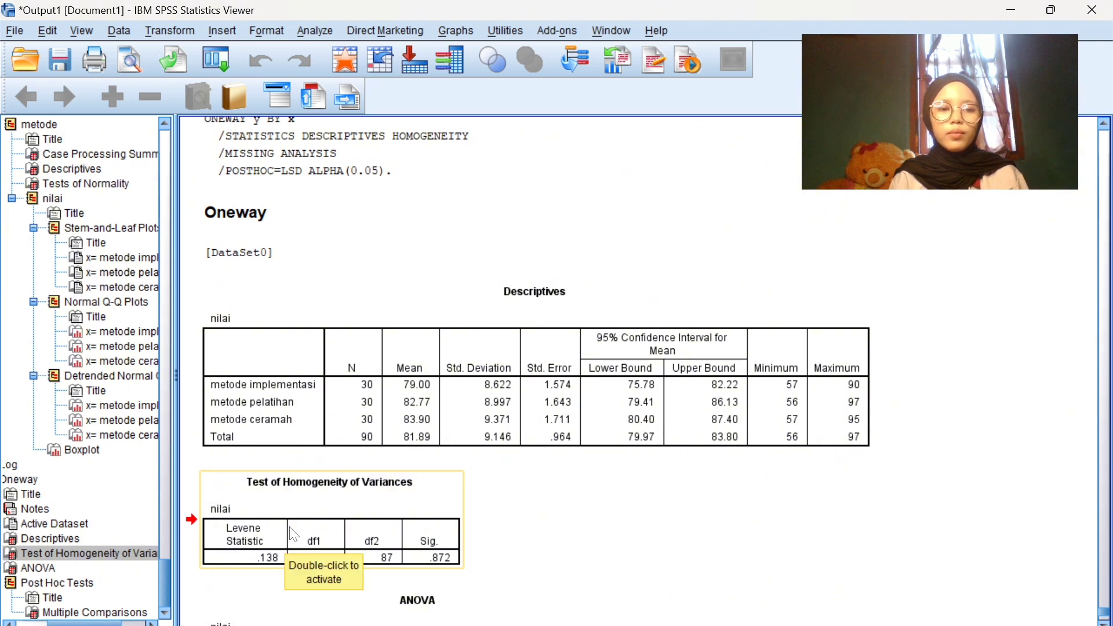
scroll(316, 533, "down", 3)
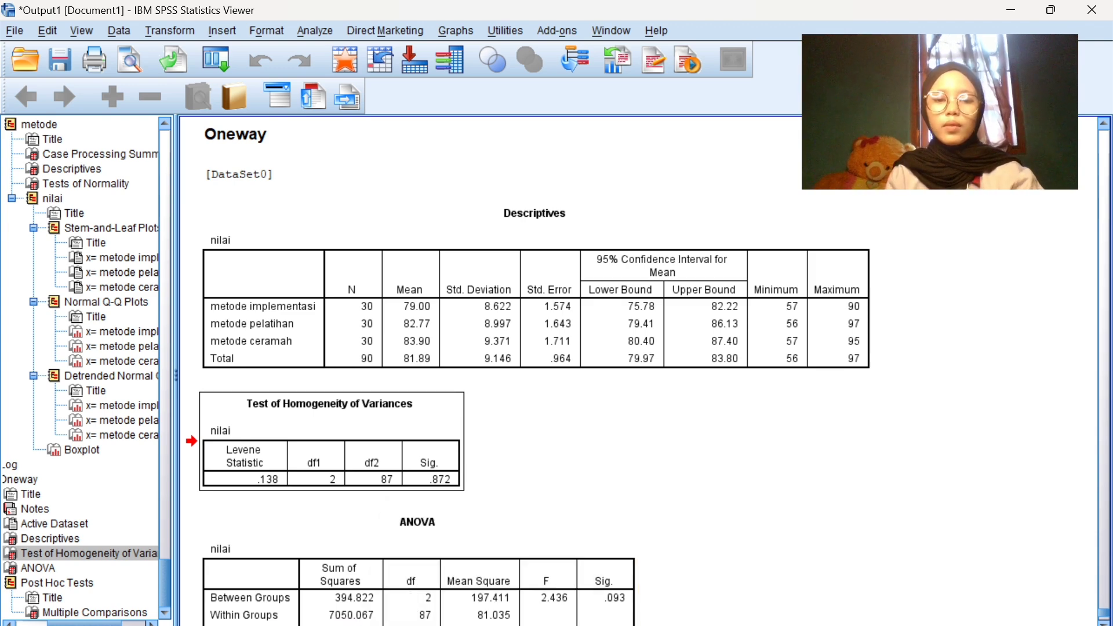
Switch to the DATA UJI KOMPARATIF workbook in Excel and examine Sheet1's score table down to the rata-rata and varians rows.
left_click(652, 623)
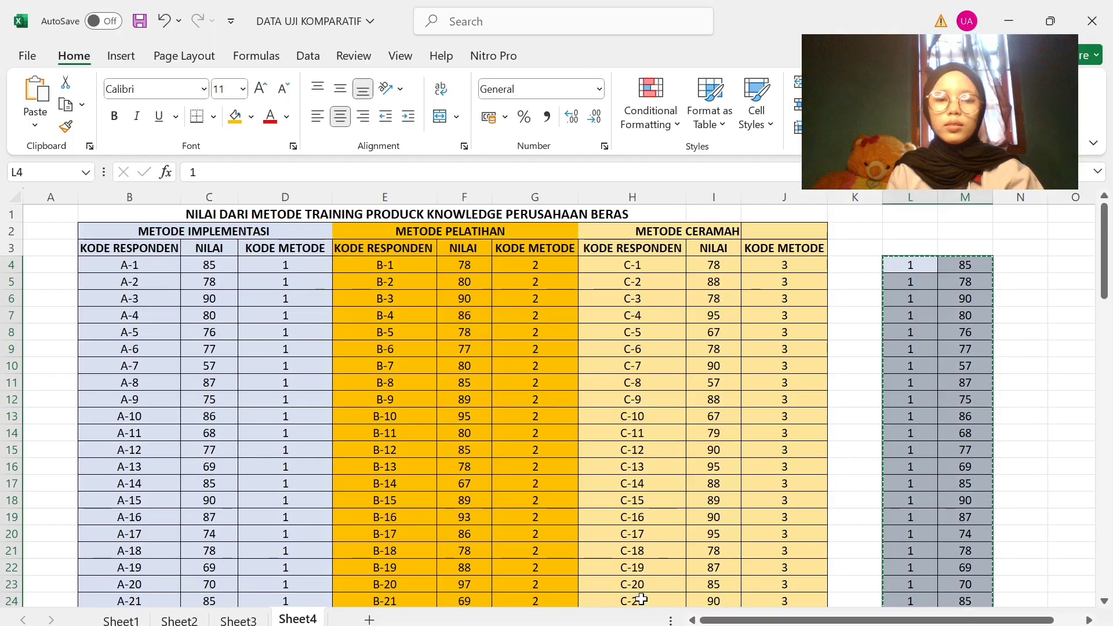
left_click(120, 620)
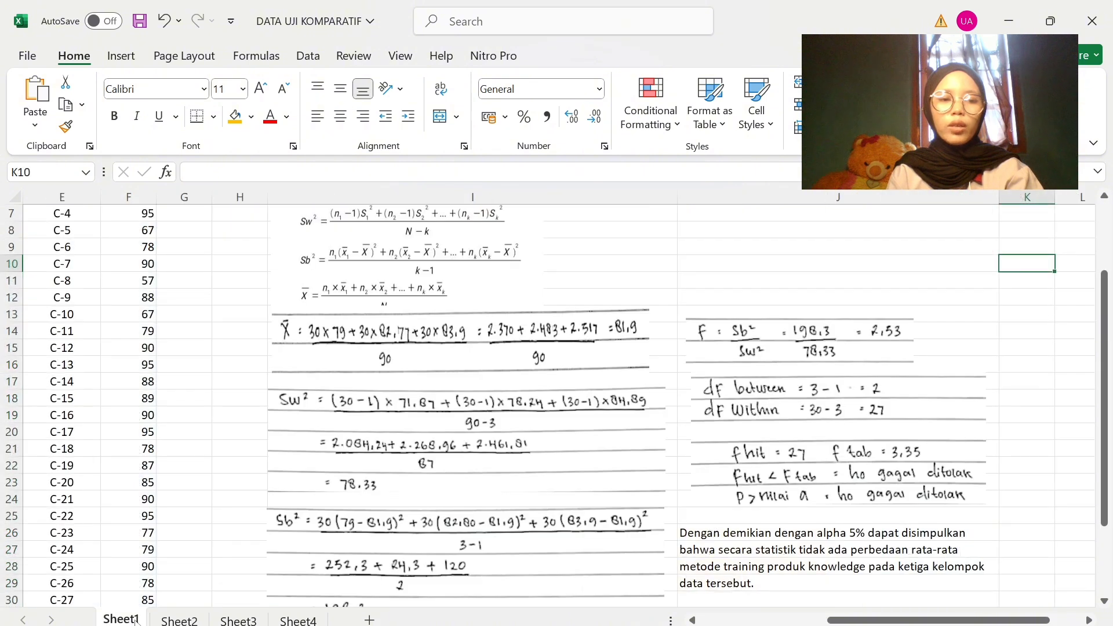
scroll(489, 431, "up", 2)
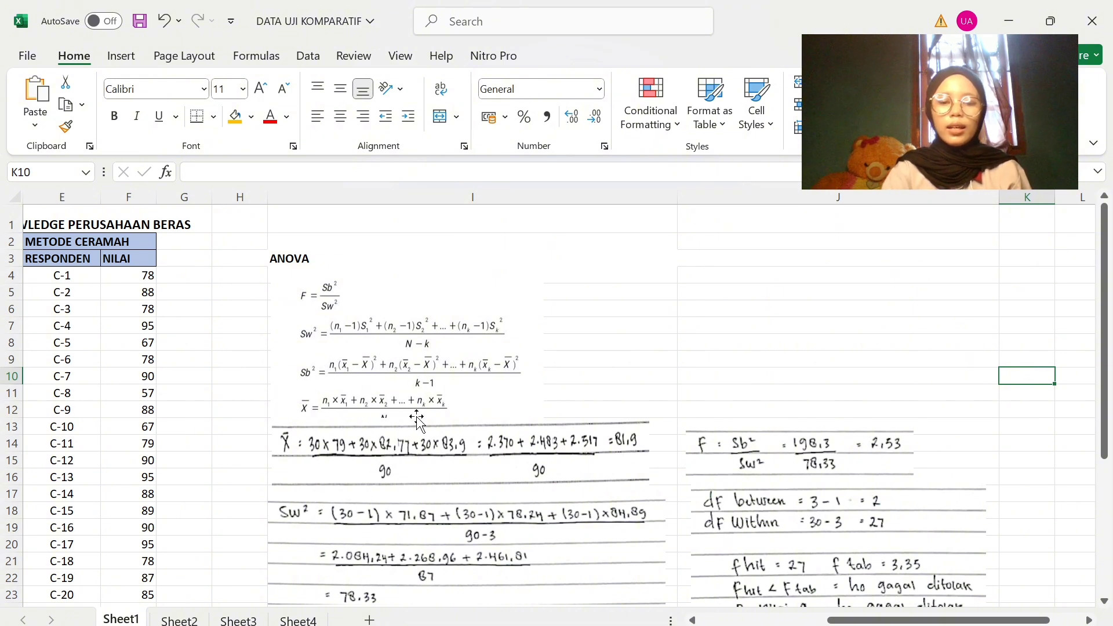
key("Left")
key("Left")
key("Left")
key("Left")
key("Left")
key("Left")
key("Left")
key("Left")
key("Left")
key("Left")
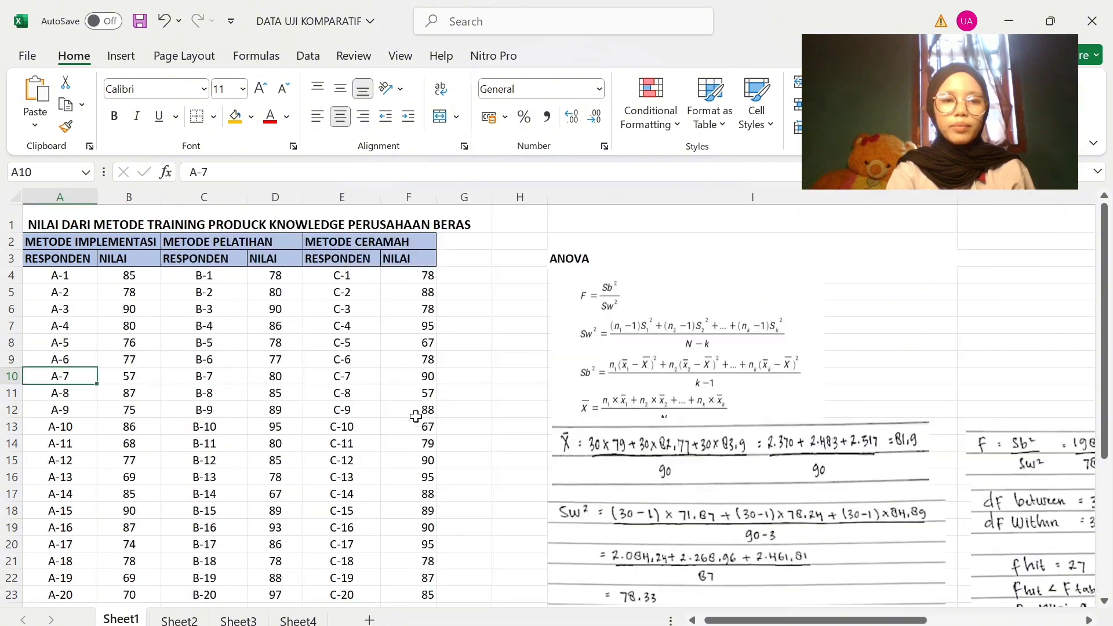
scroll(416, 417, "down", 6)
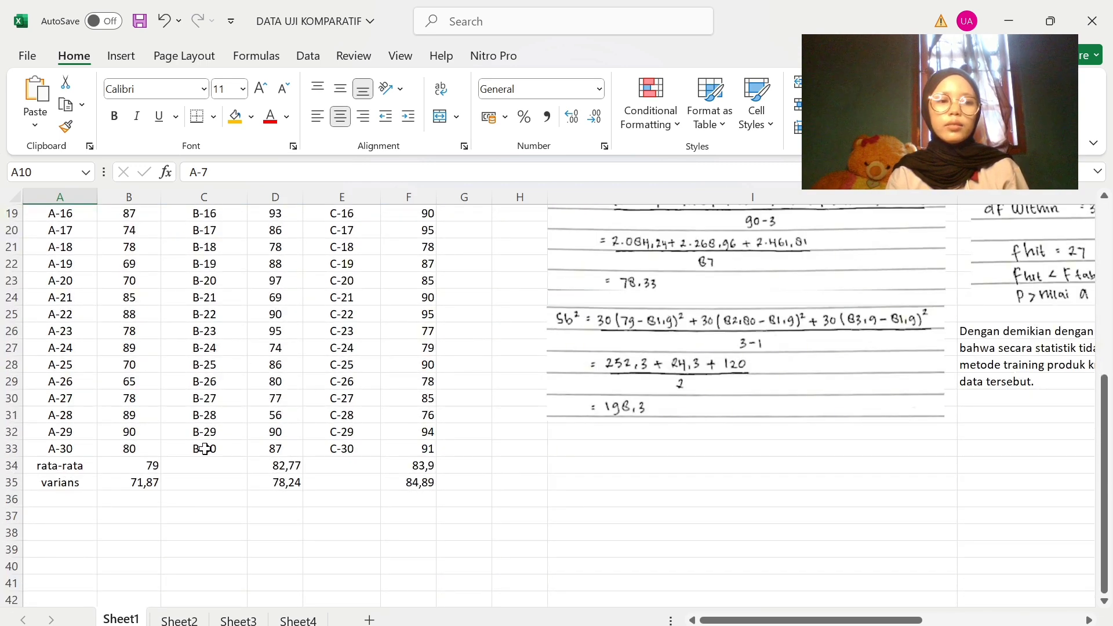
left_click(482, 436)
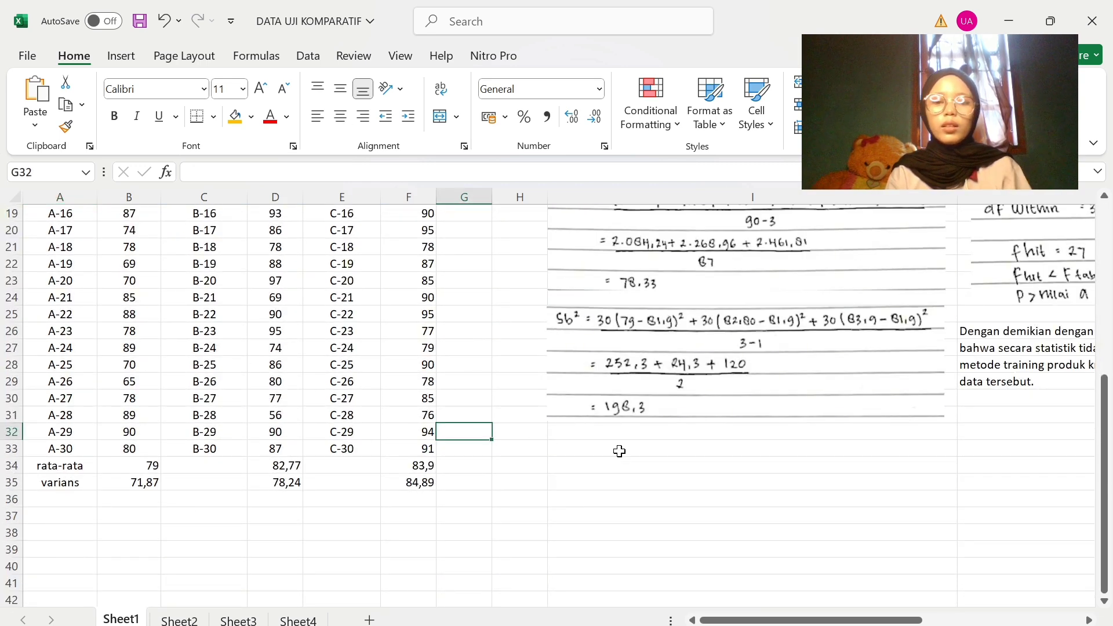
Look across Sheet1 from the score table to the written conclusion and back to the ANOVA formulas.
key("Right")
key("Right")
key("Right")
key("Right")
key("Right")
key("Right")
key("Right")
key("Right")
key("Right")
key("Right")
key("Right")
key("Right")
key("Right")
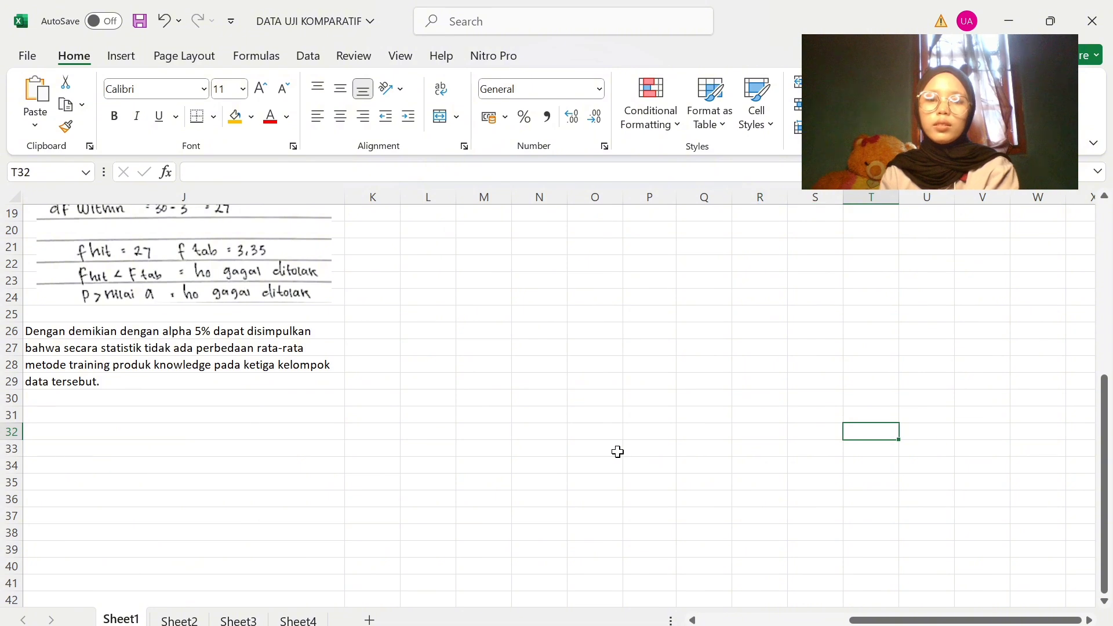
key("Left")
key("Left")
key("Left")
key("Left")
key("Left")
key("Left")
key("Left")
key("Left")
key("Left")
key("Left")
key("Left")
key("Left")
key("Left")
key("Left")
key("Left")
key("Left")
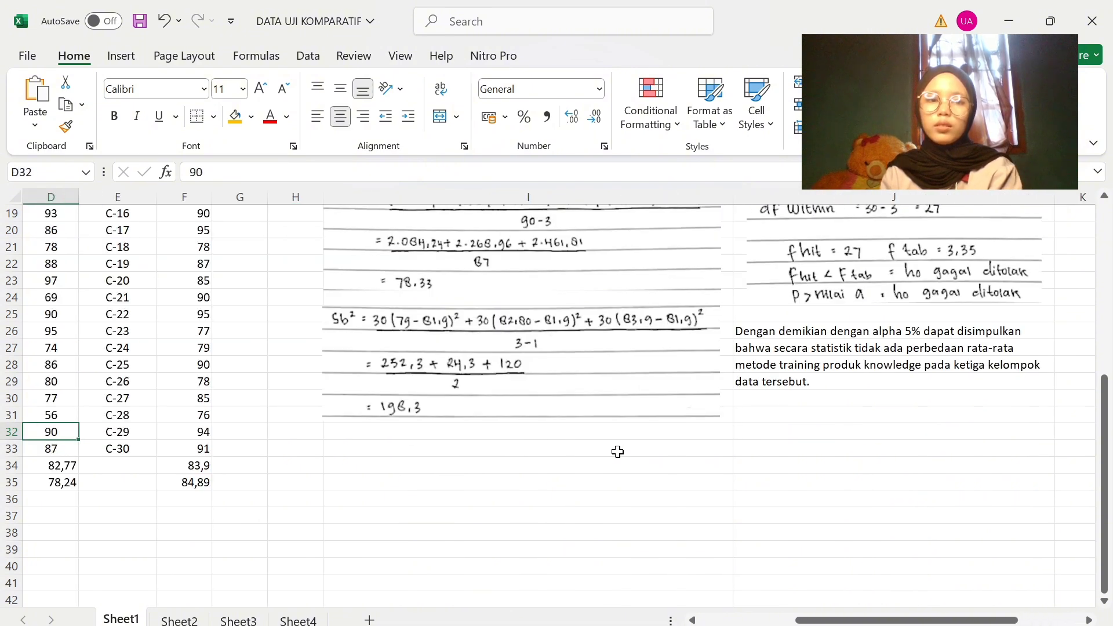
scroll(618, 452, "up", 6)
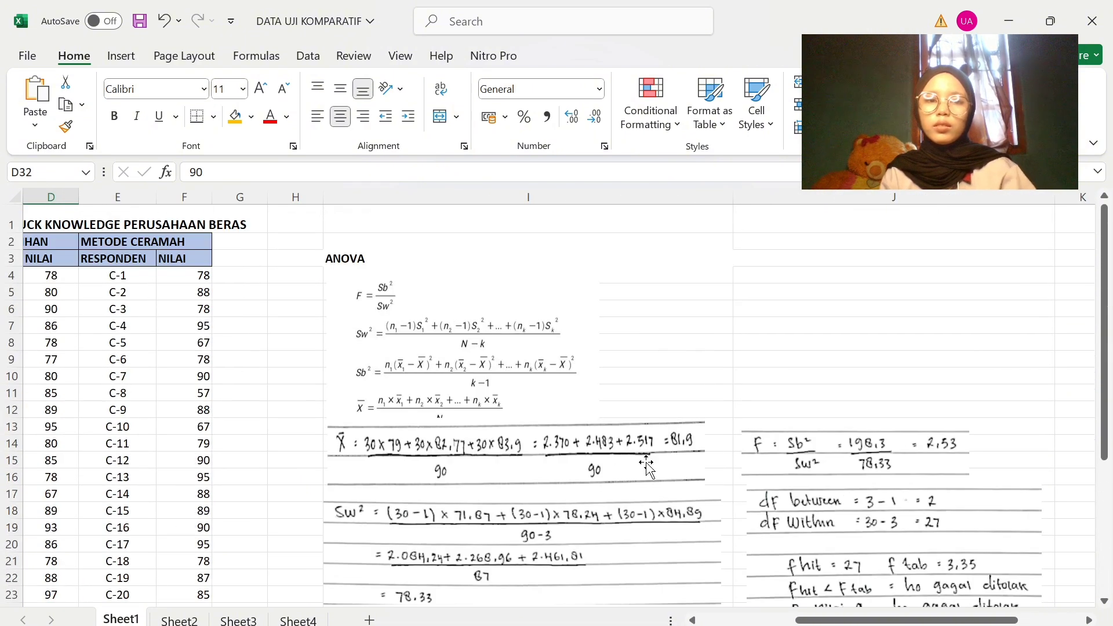
Examine the ANOVA formulas and the handwritten calculations of the overall mean, Sw² and Sb² in column I.
left_click(428, 451)
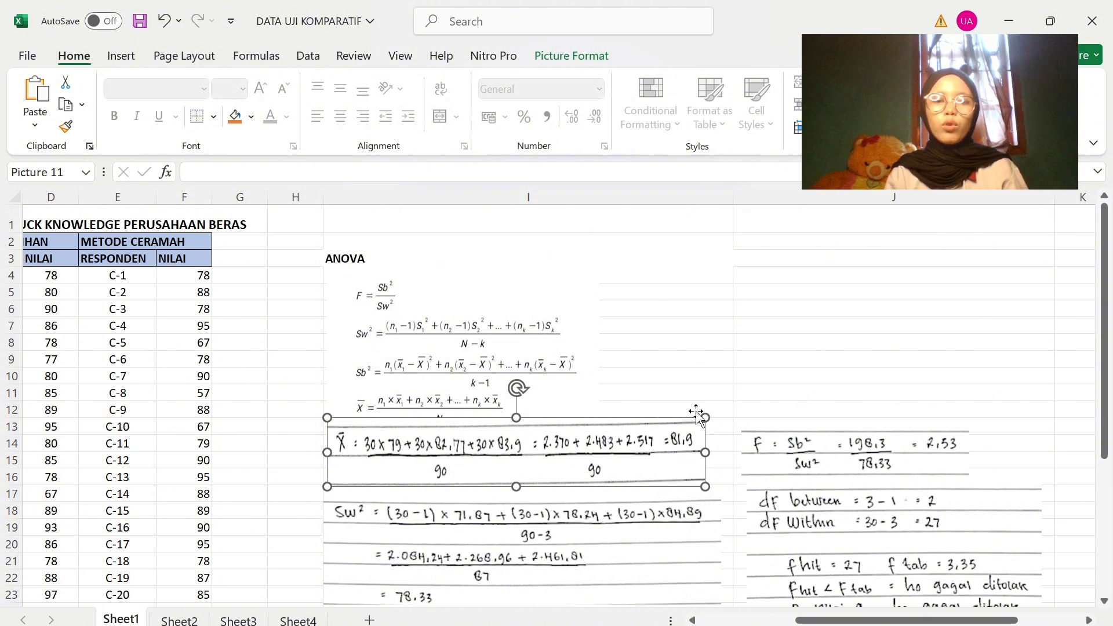
scroll(369, 406, "down", 1)
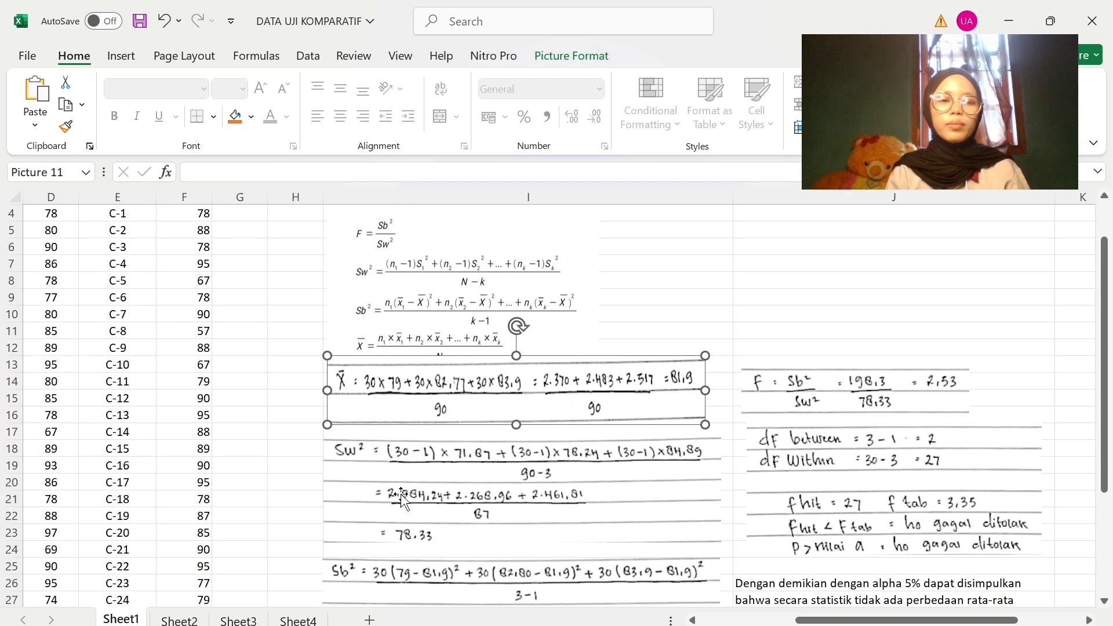
scroll(403, 497, "down", 1)
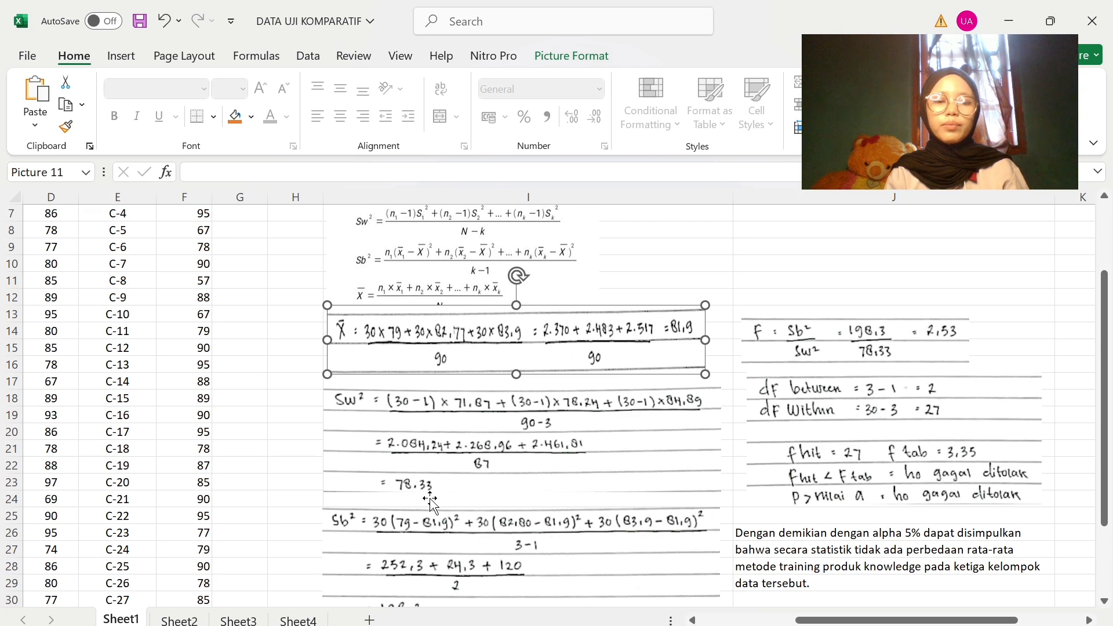
scroll(430, 500, "down", 2)
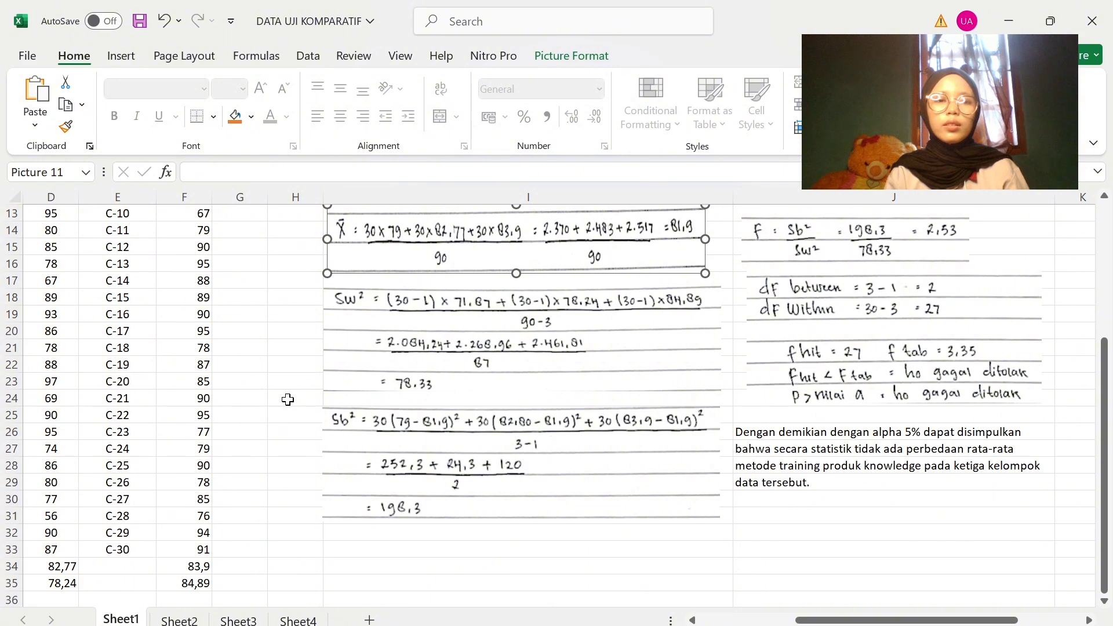
scroll(288, 399, "up", 4)
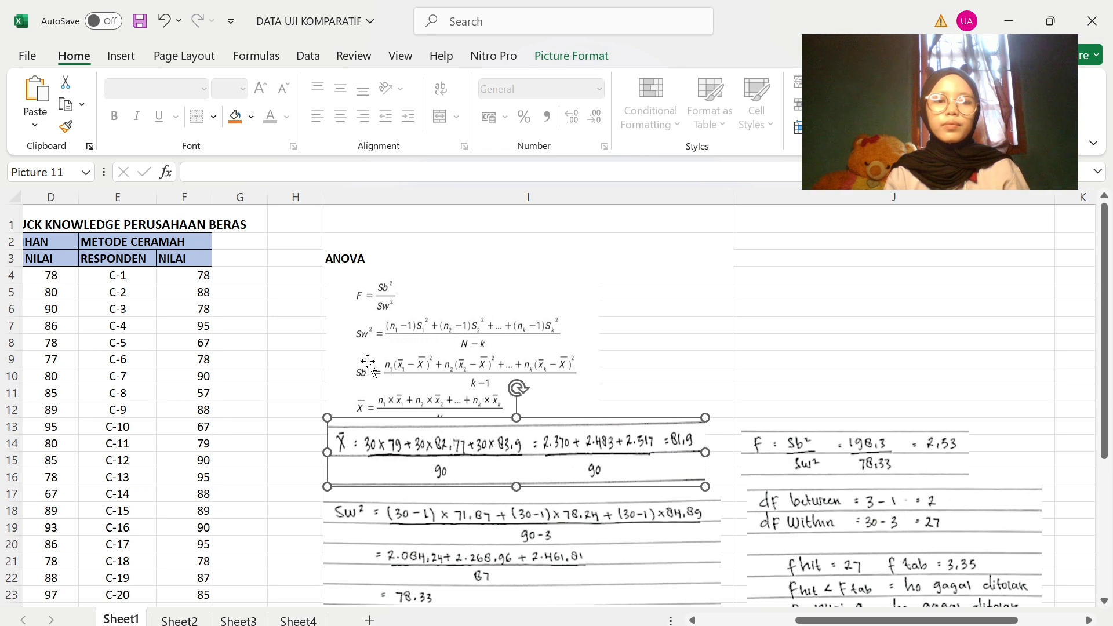
scroll(452, 383, "down", 6)
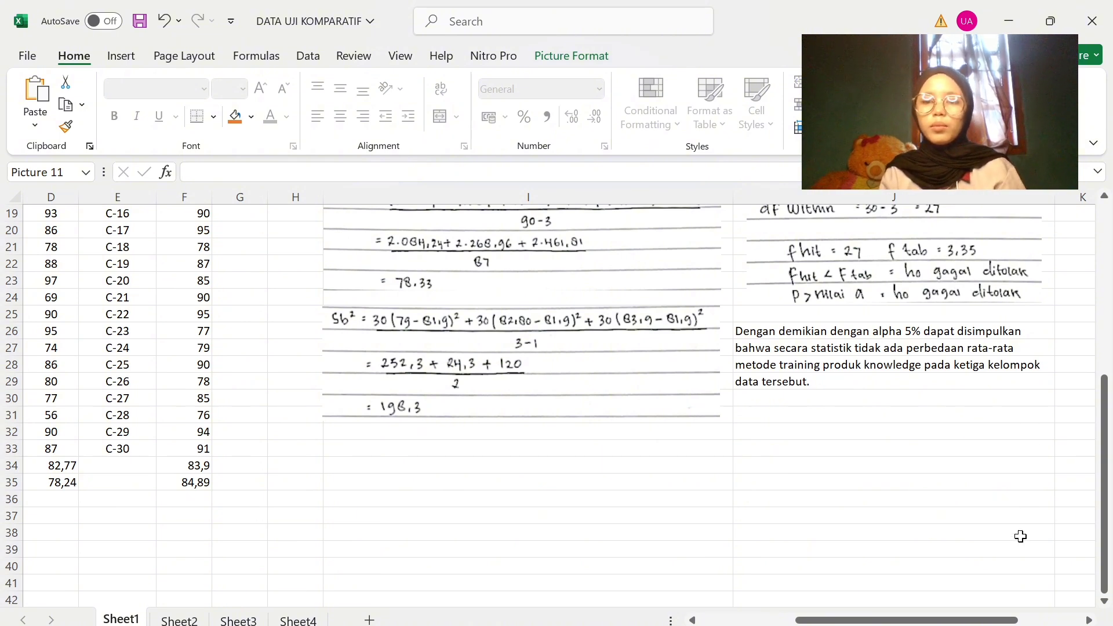
Examine the handwritten F ratio, degrees of freedom, F table comparison and the written conclusion in column J.
mouse_move(824, 621)
left_mouse_down()
mouse_move(878, 621)
mouse_move(810, 622)
left_mouse_up()
left_click(828, 567)
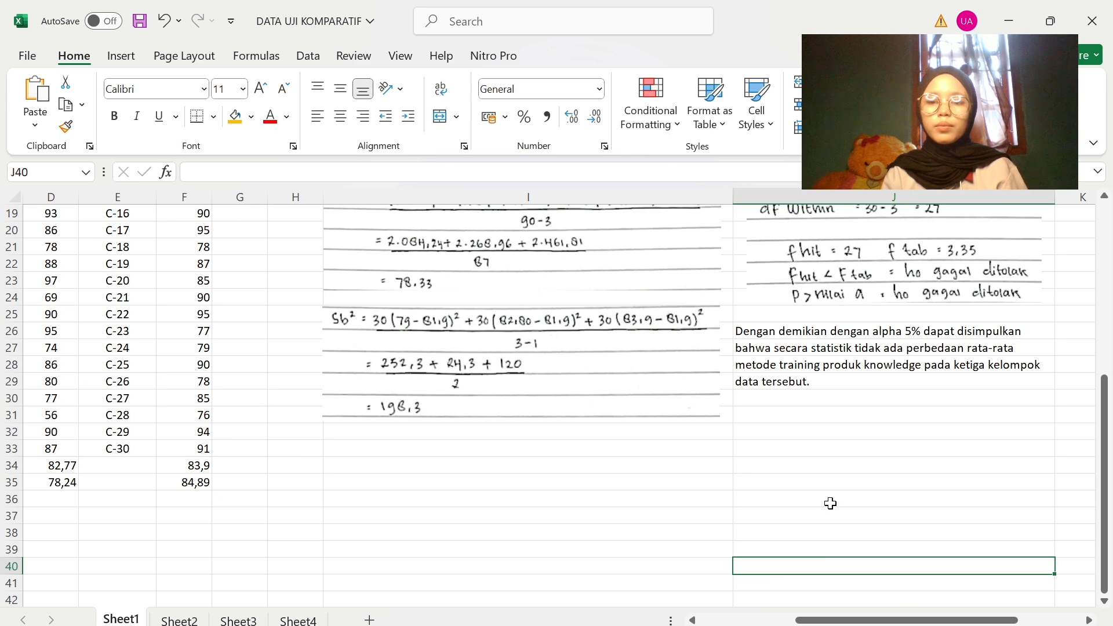
key("Up")
key("Up")
key("Up")
key("Up")
key("Up")
key("Up")
key("Up")
key("Up")
key("Up")
key("Up")
key("Up")
key("Up")
key("Up")
key("Up")
key("Up")
key("Up")
key("Up")
key("Up")
key("Up")
key("Up")
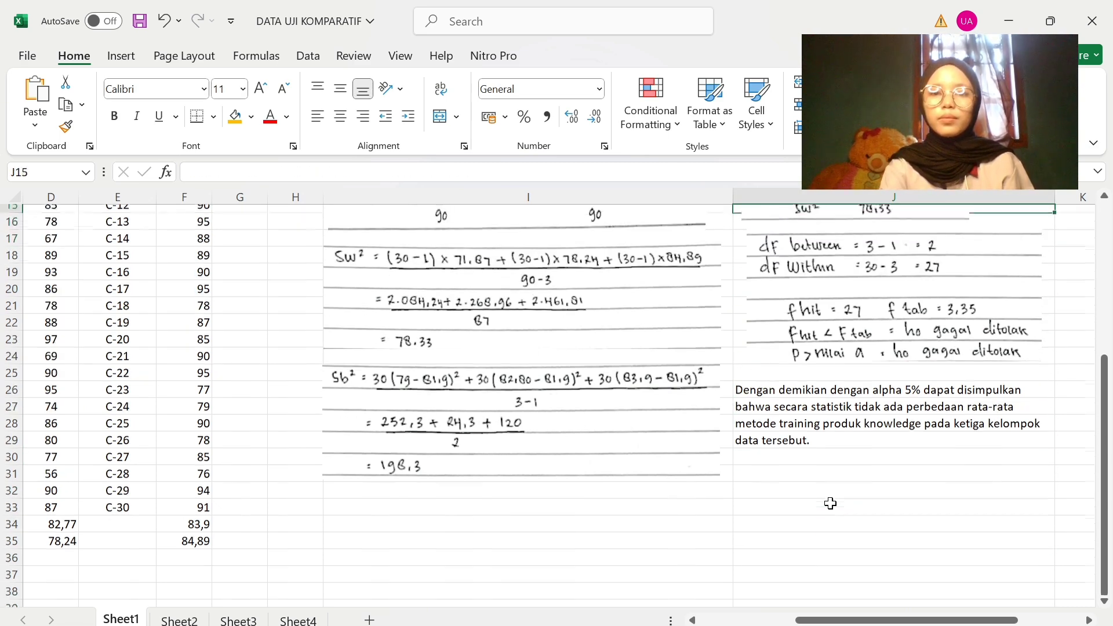
key("Up")
key("Up")
key("Up")
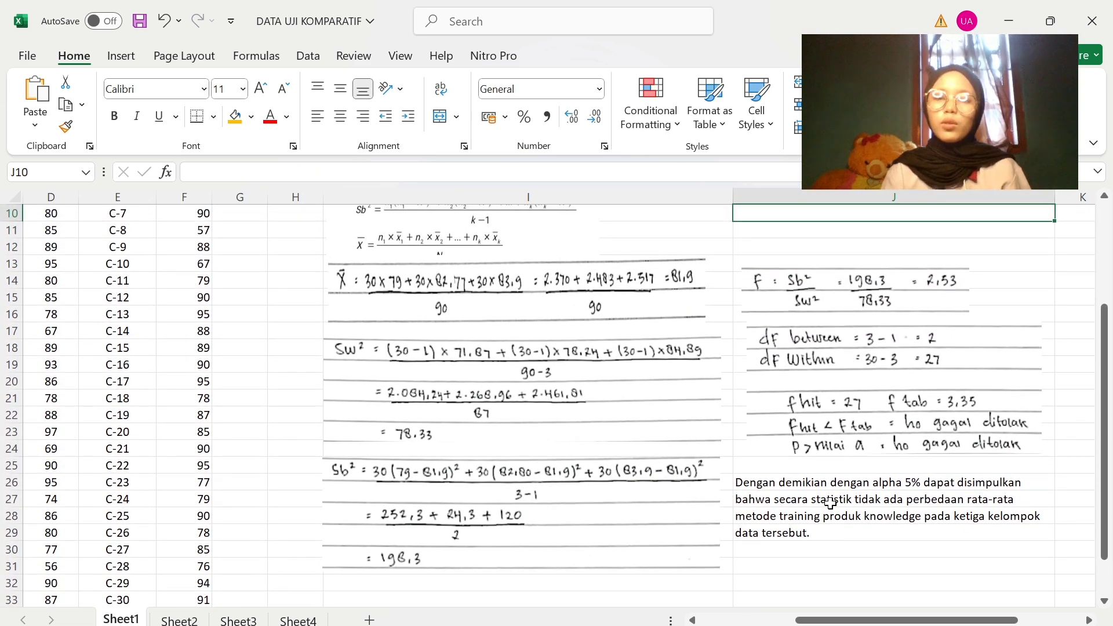
scroll(827, 212, "up", 2)
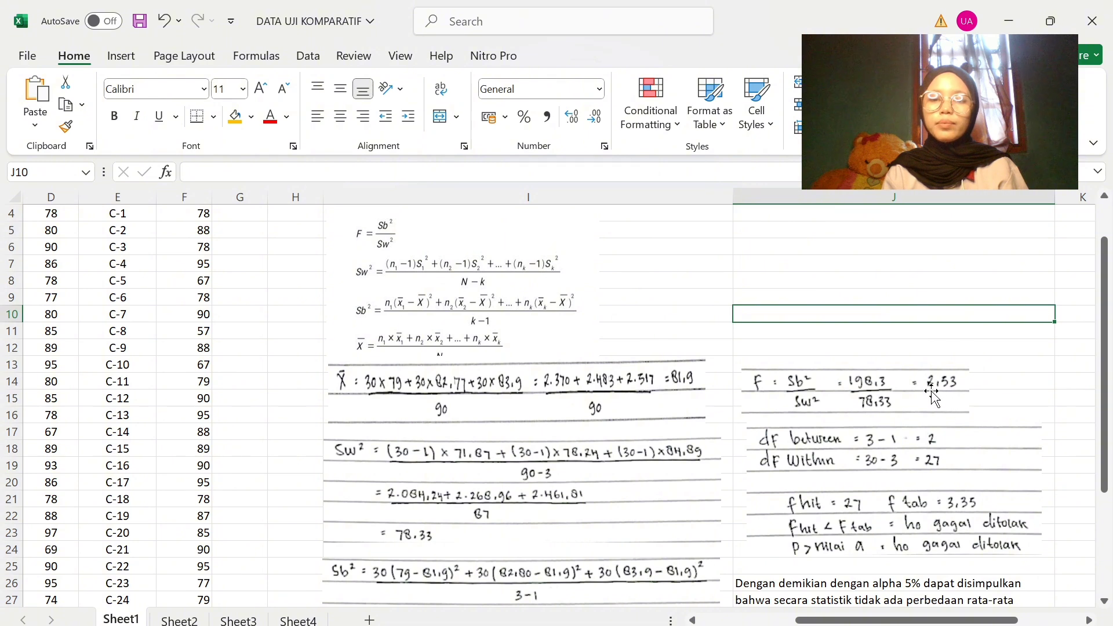
scroll(945, 401, "down", 2)
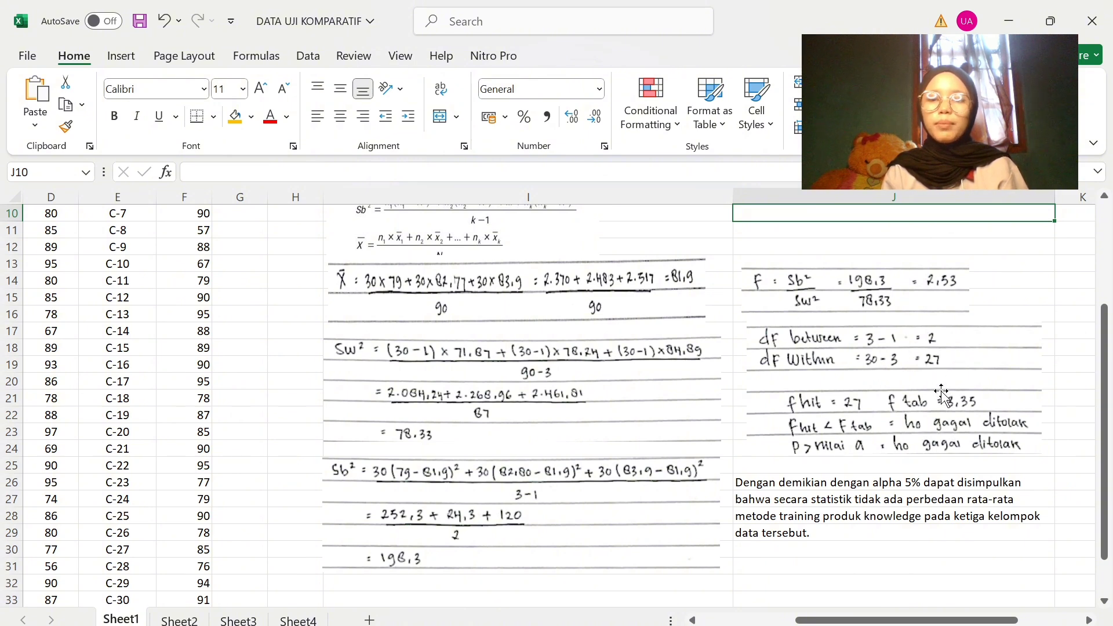
scroll(942, 394, "down", 1)
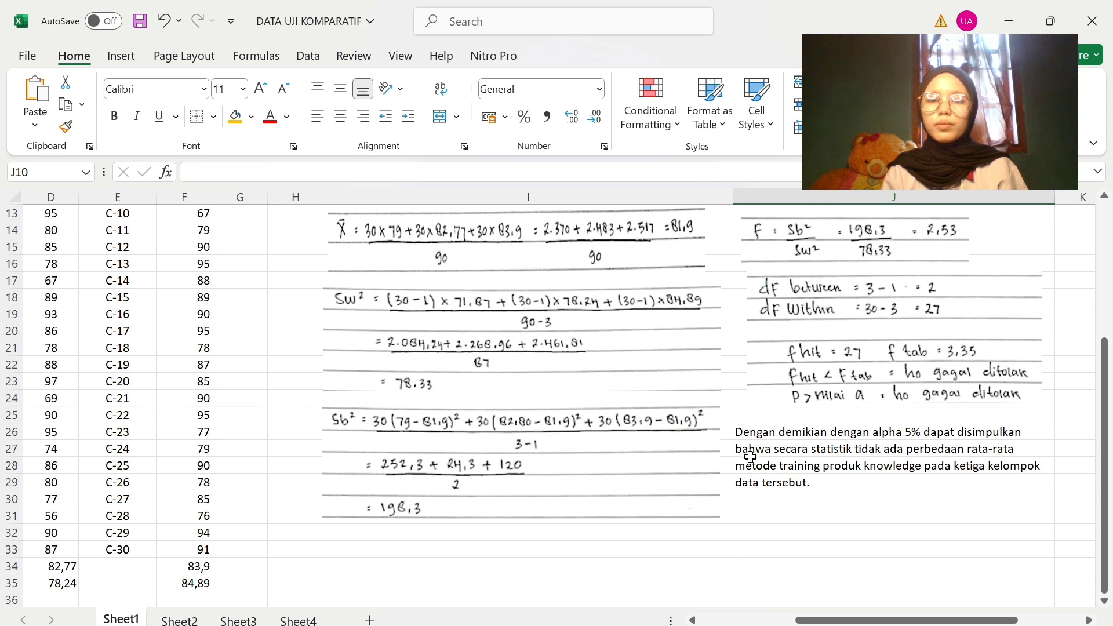
scroll(751, 456, "down", 2)
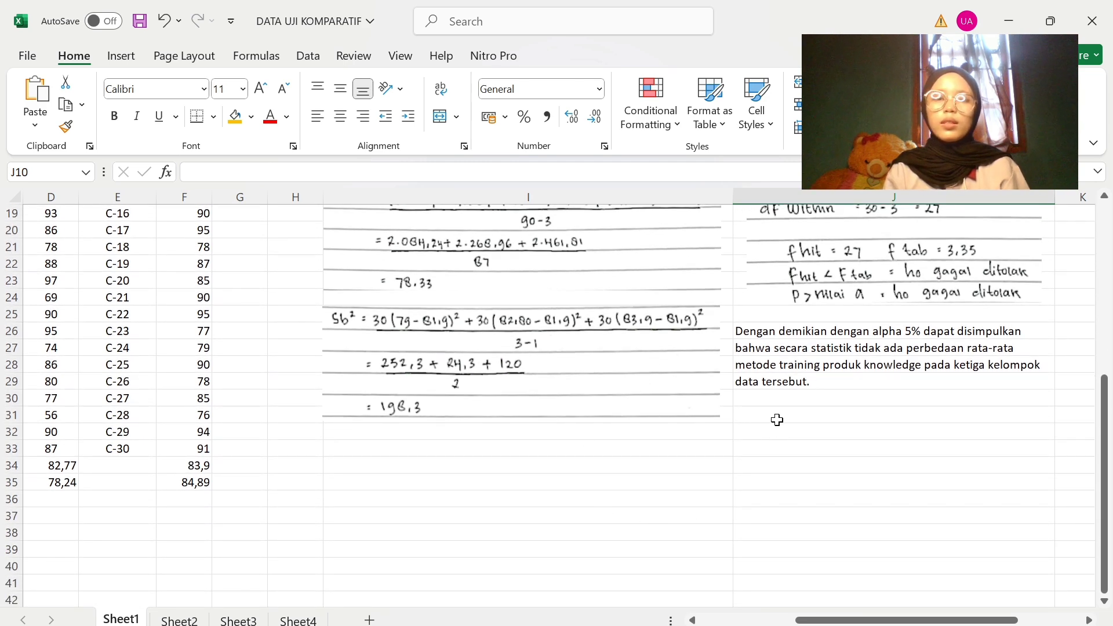
scroll(745, 401, "up", 6)
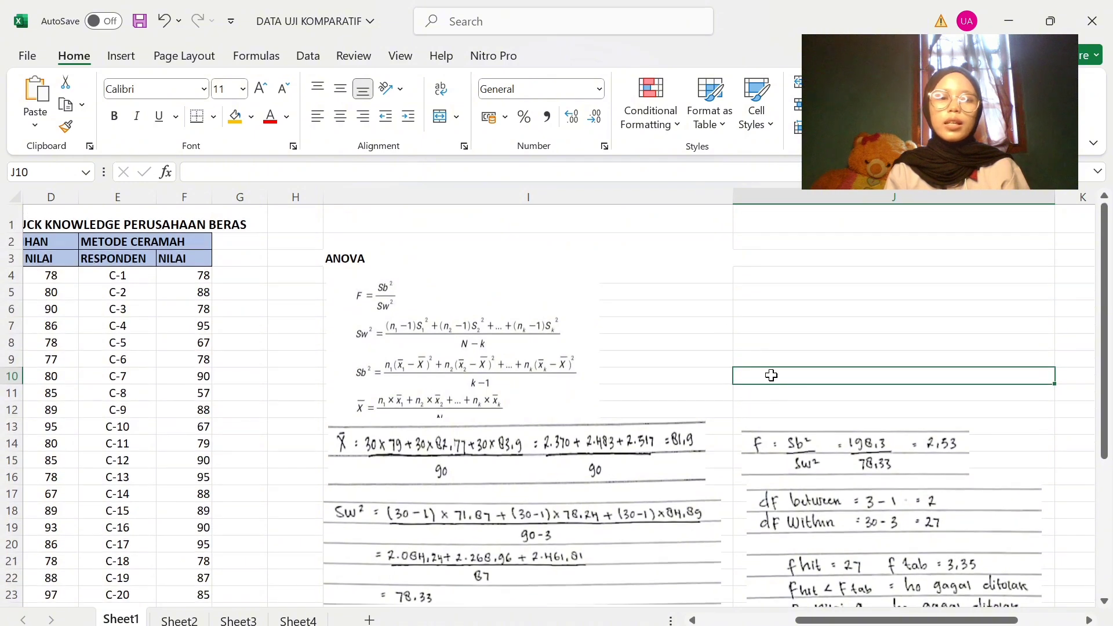